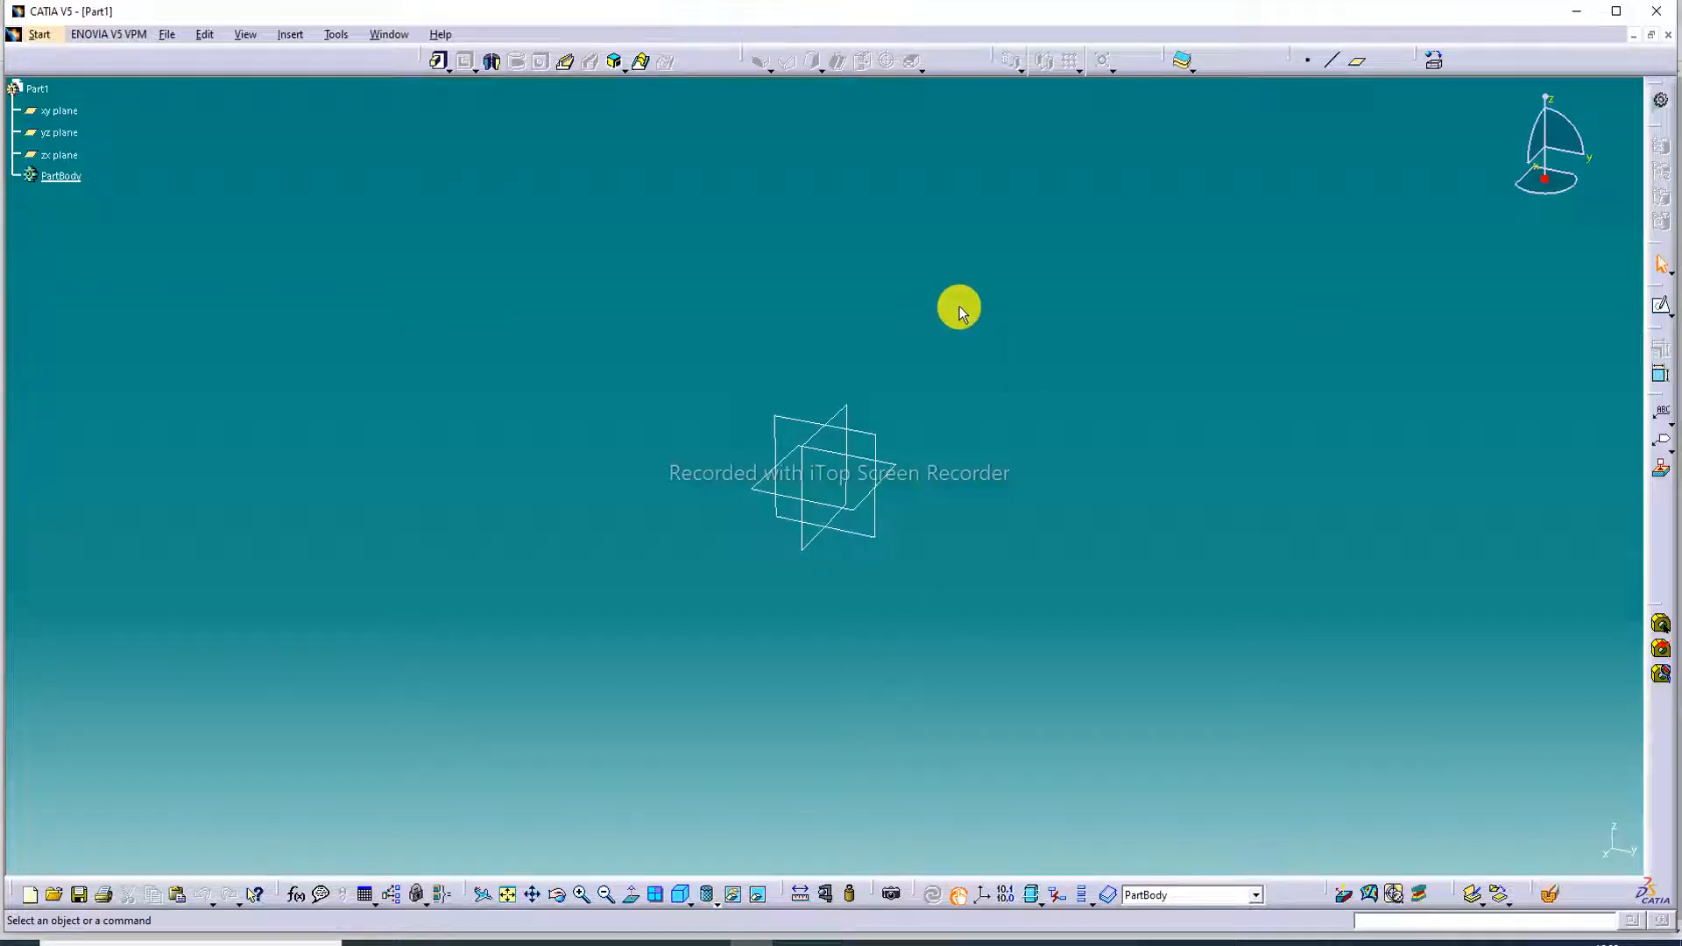
- Sketch a rectangle on the xy plane with one corner at the origin, extending in the positive horizontal and vertical directions
left_click(1078, 72)
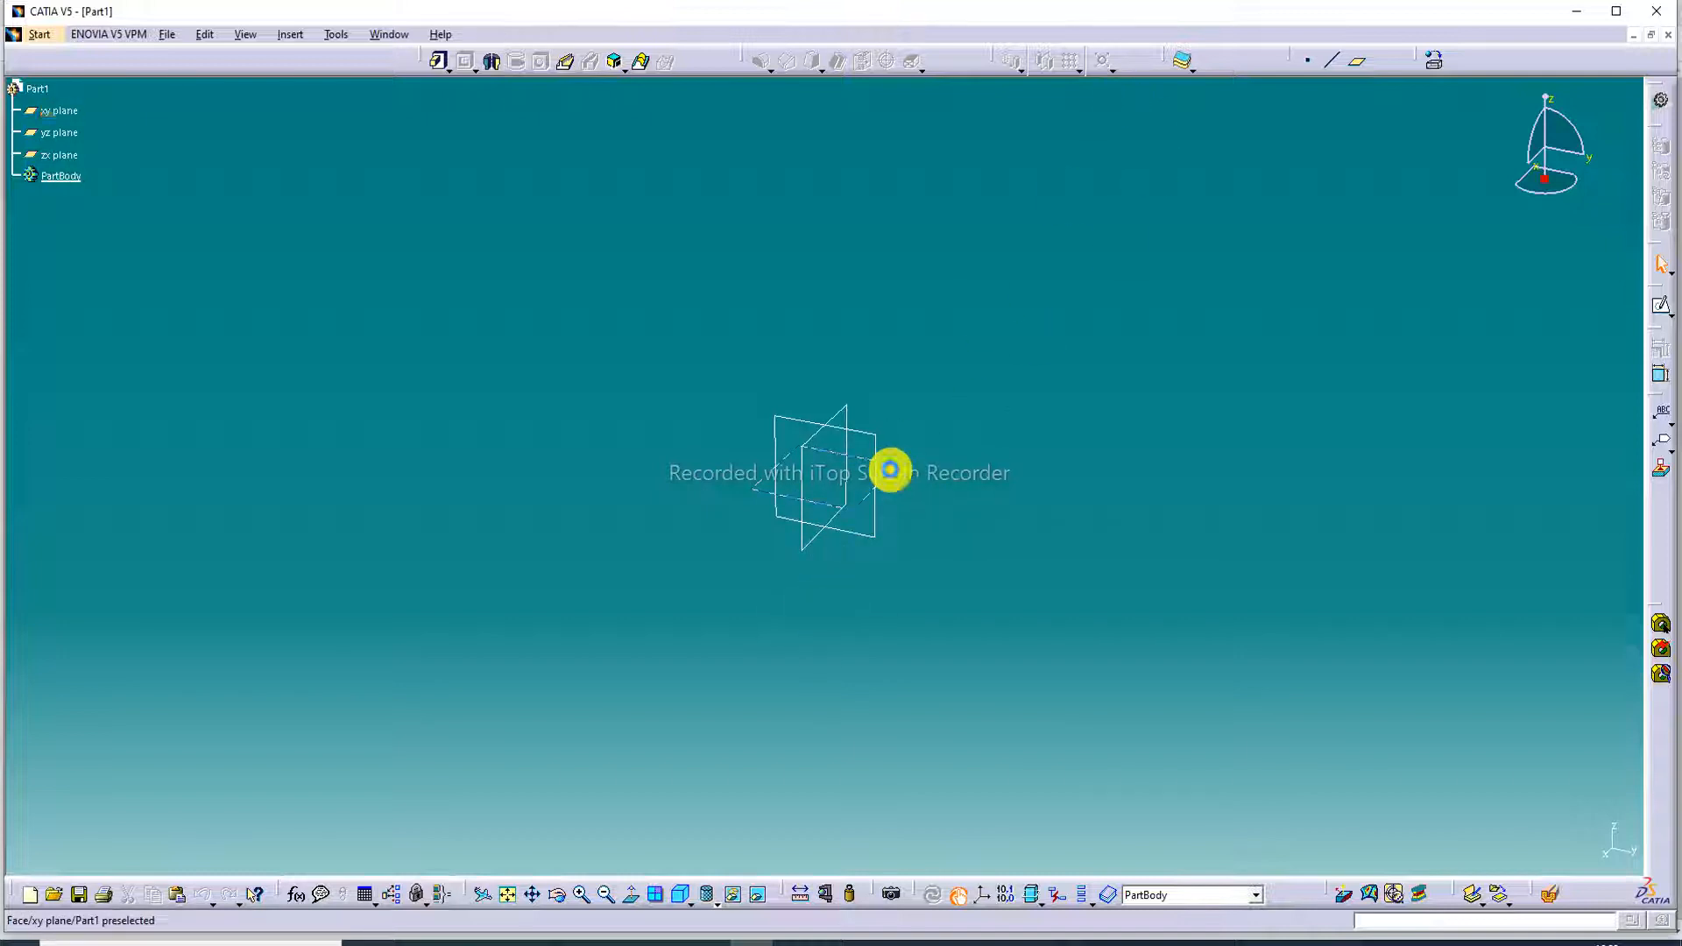
left_click(1660, 304)
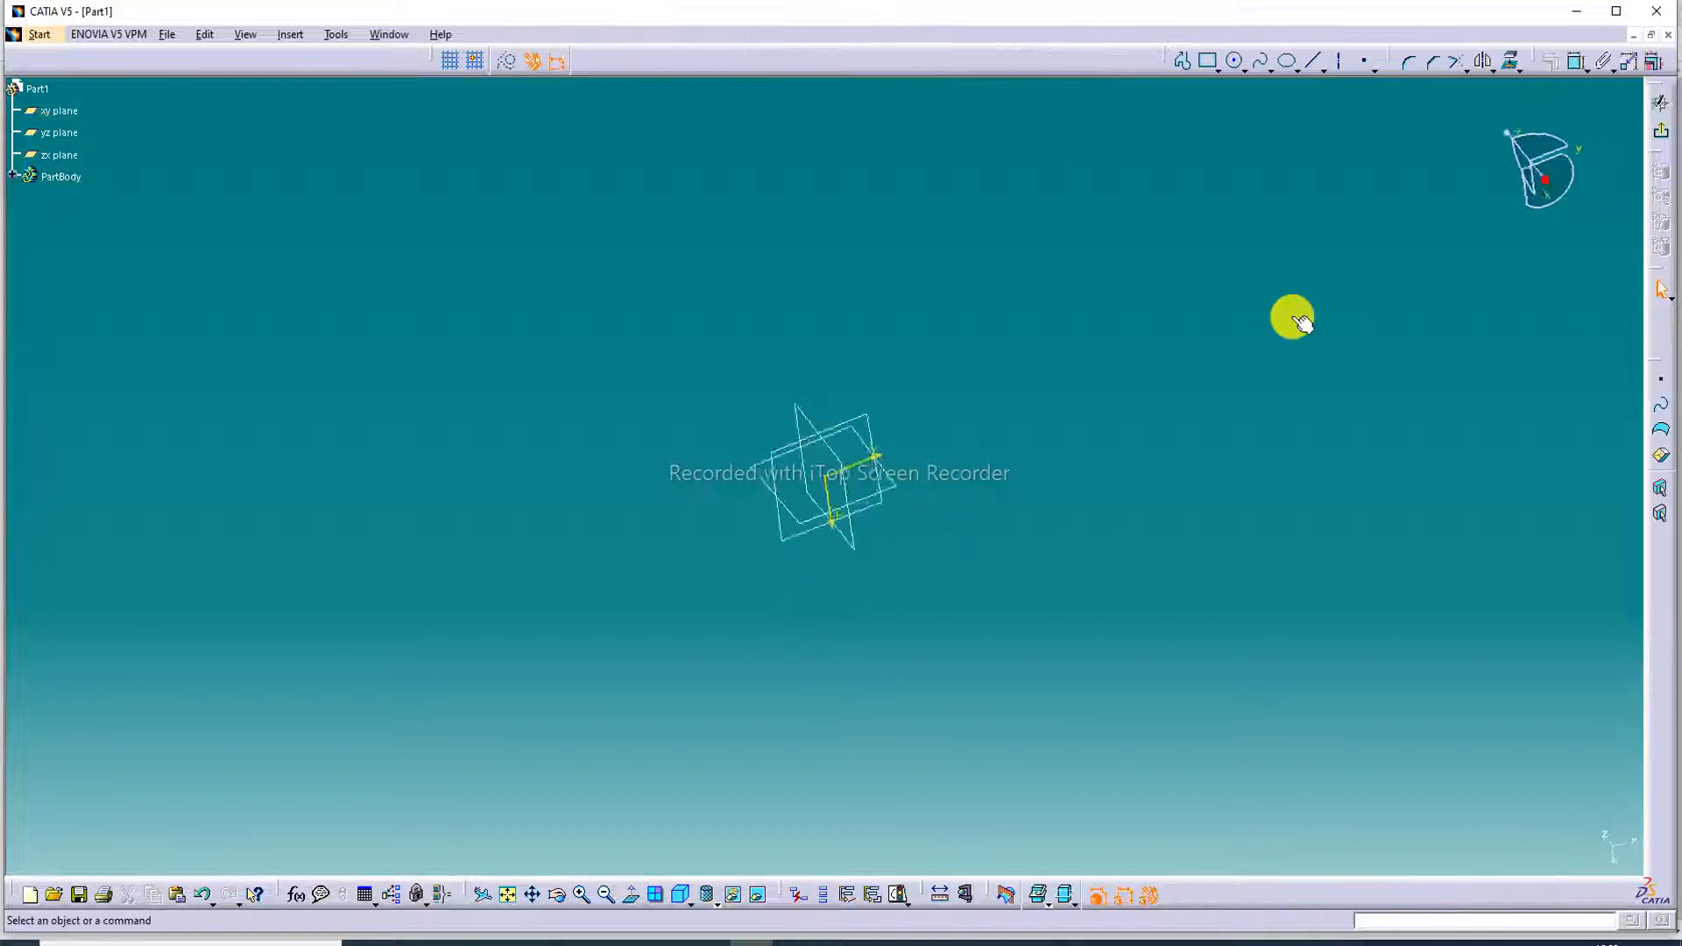
left_click(1209, 61)
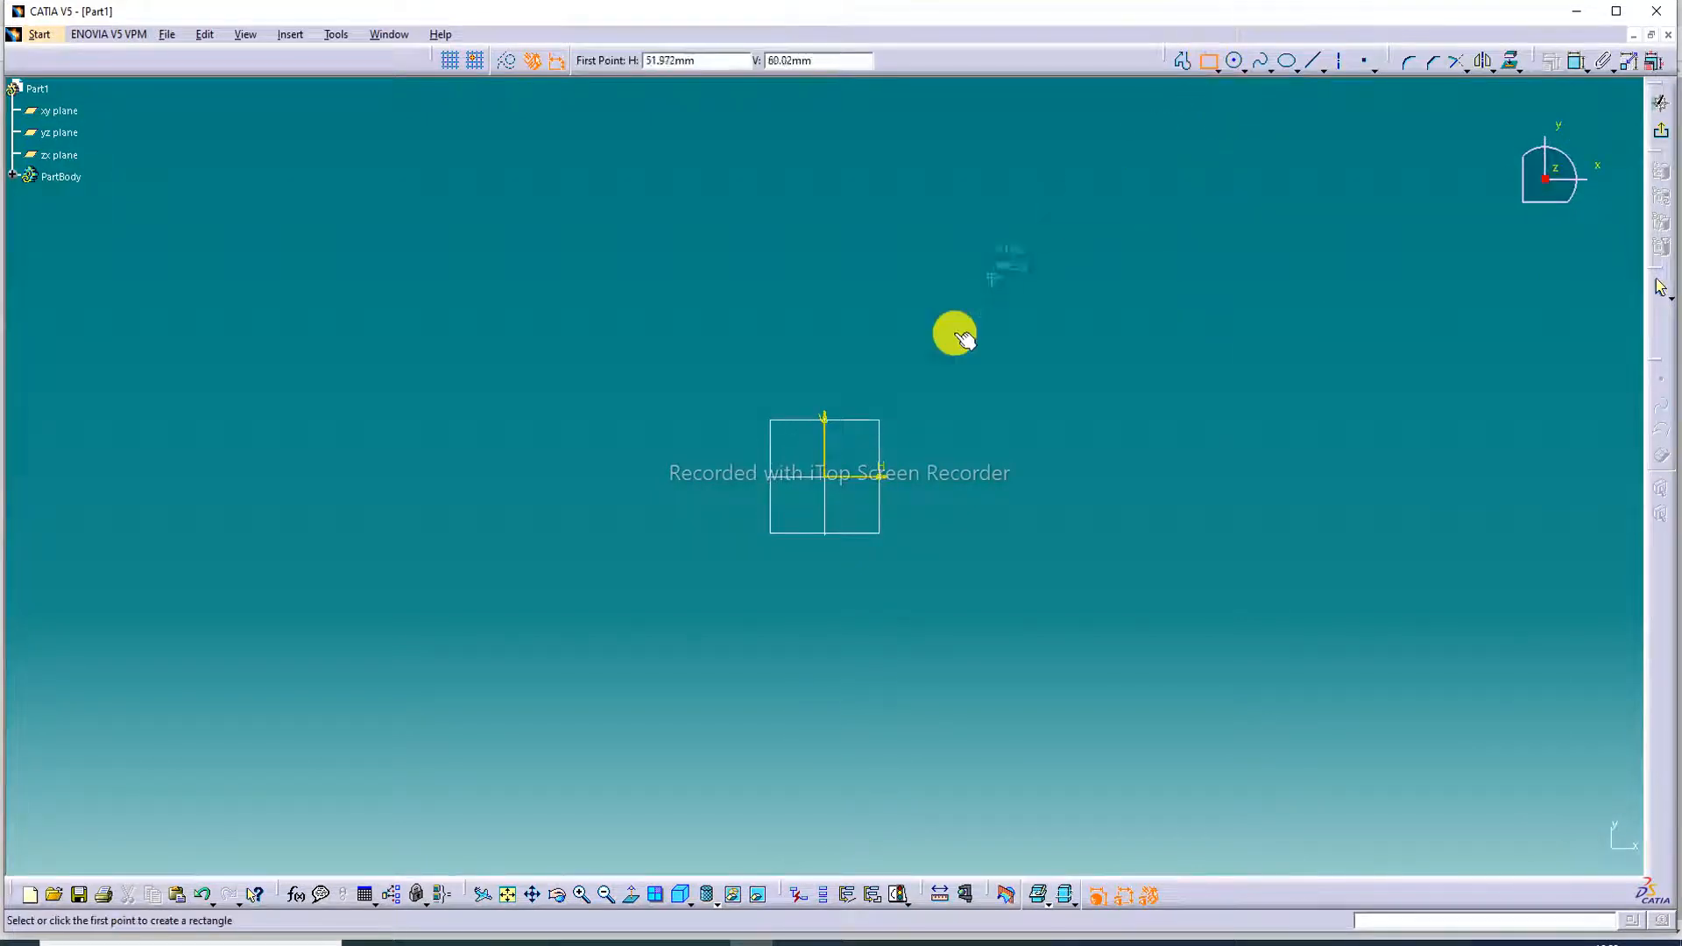
left_click(824, 476)
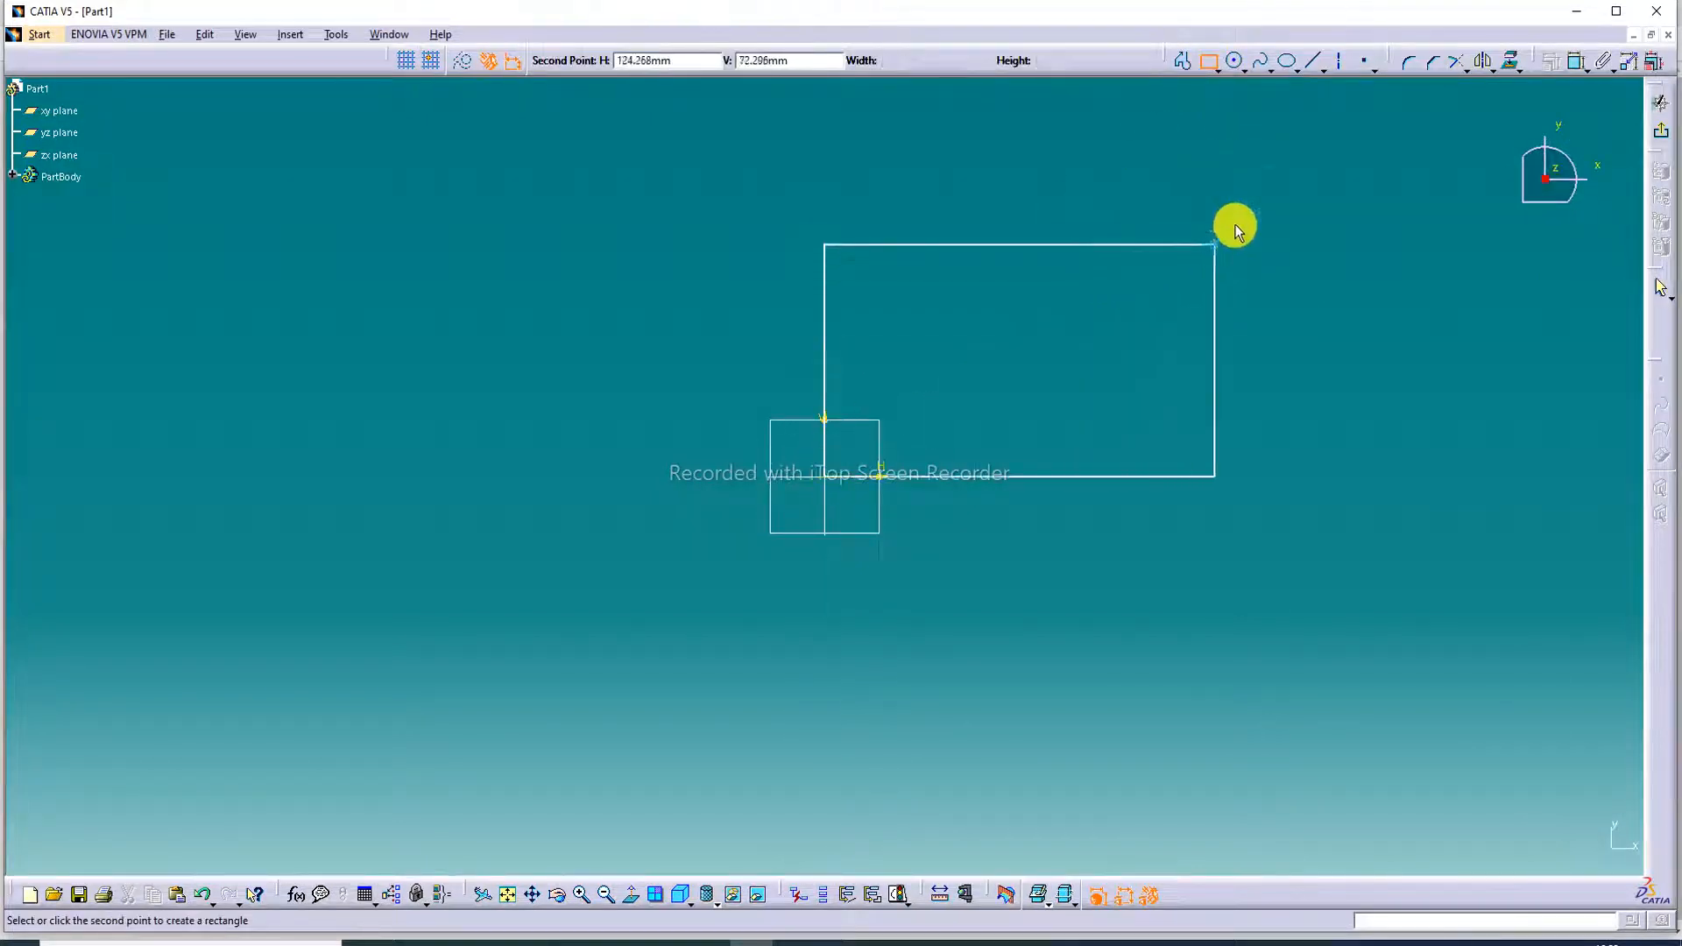
left_click(1422, 165)
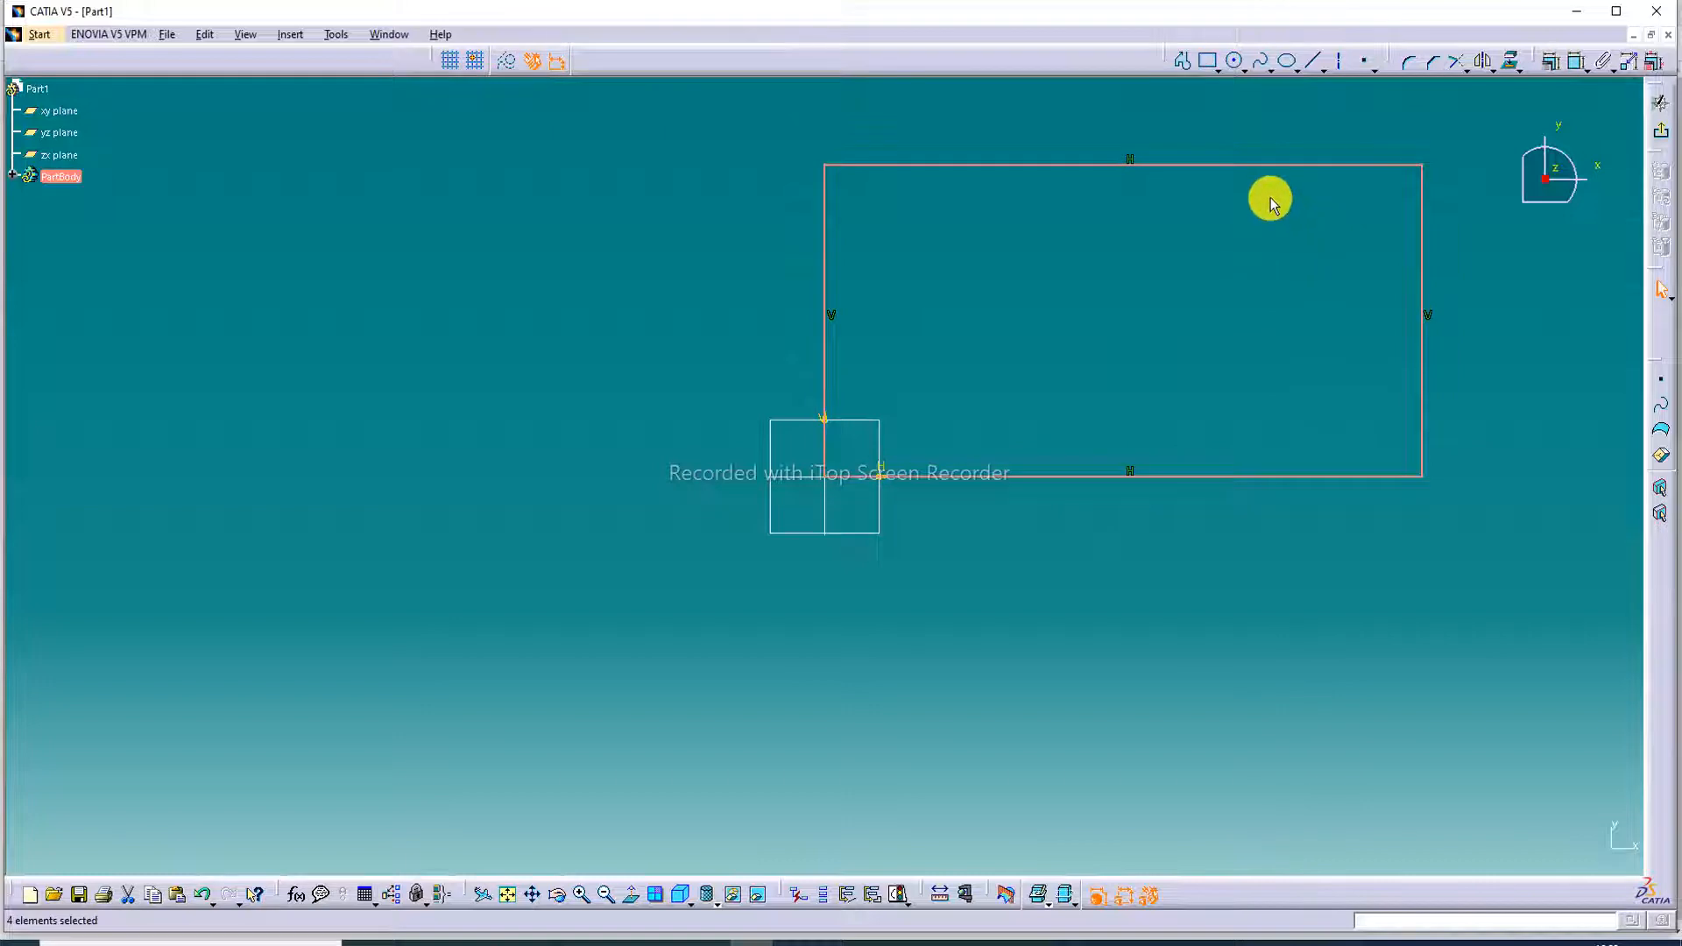
- Enlarge the sketched rectangle by moving its upper edge upward and its right edge outward, and exit the sketch
left_click(1293, 315)
left_click_drag(1338, 166, 1311, 133)
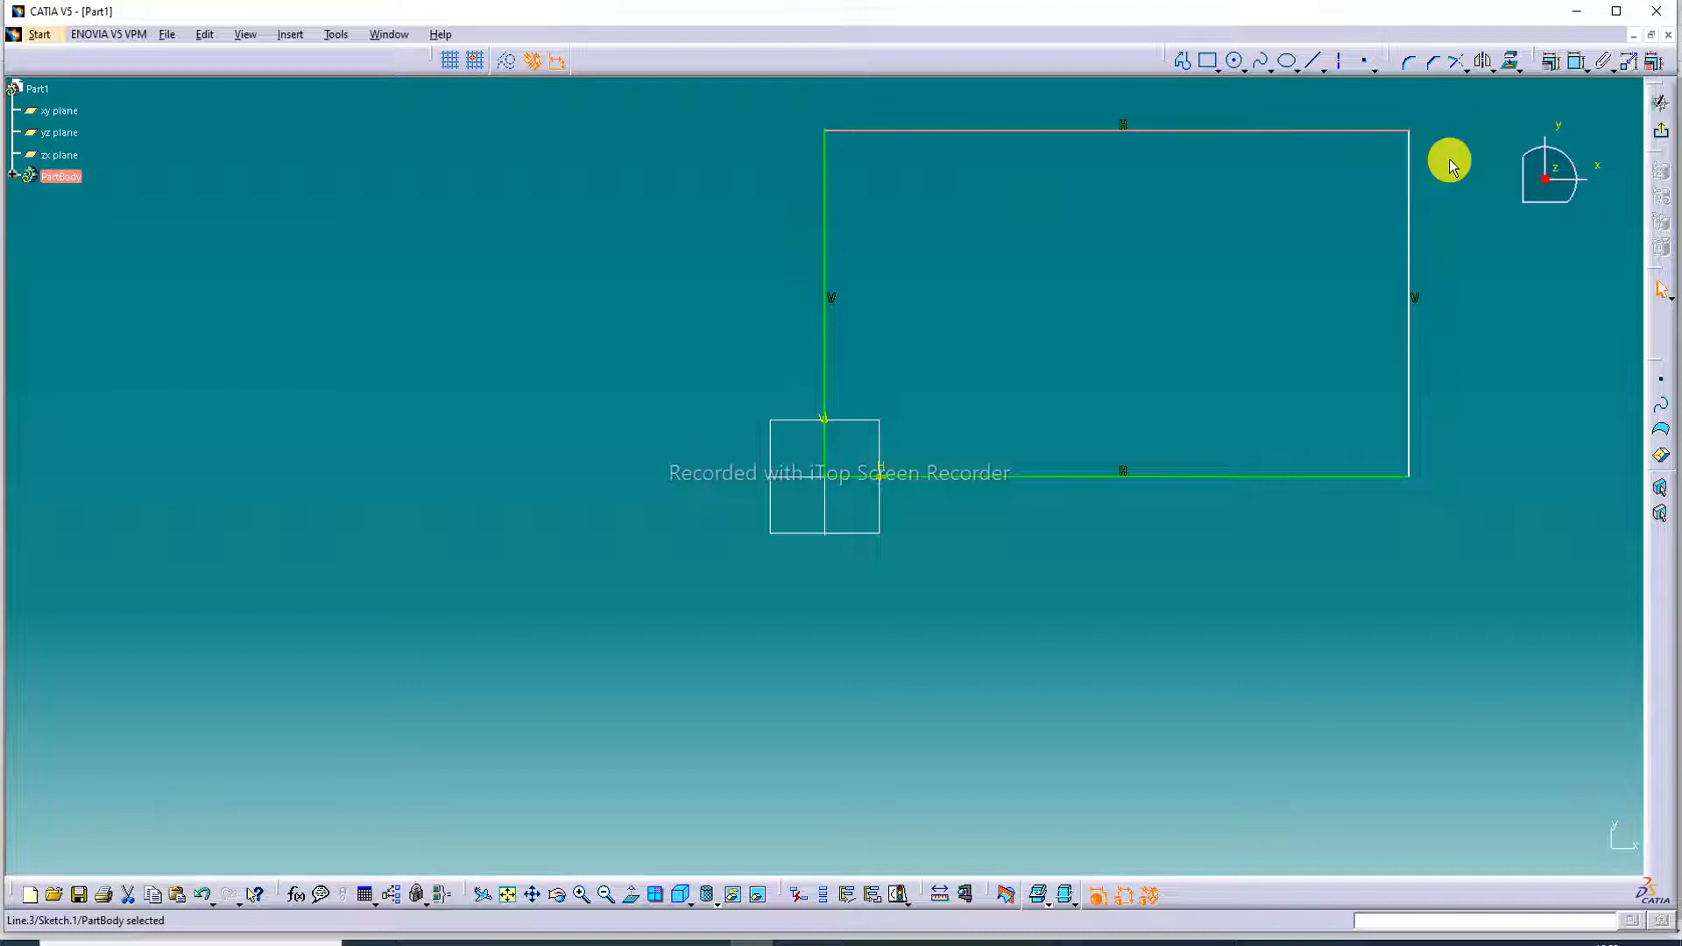
left_click_drag(1411, 255, 1467, 256)
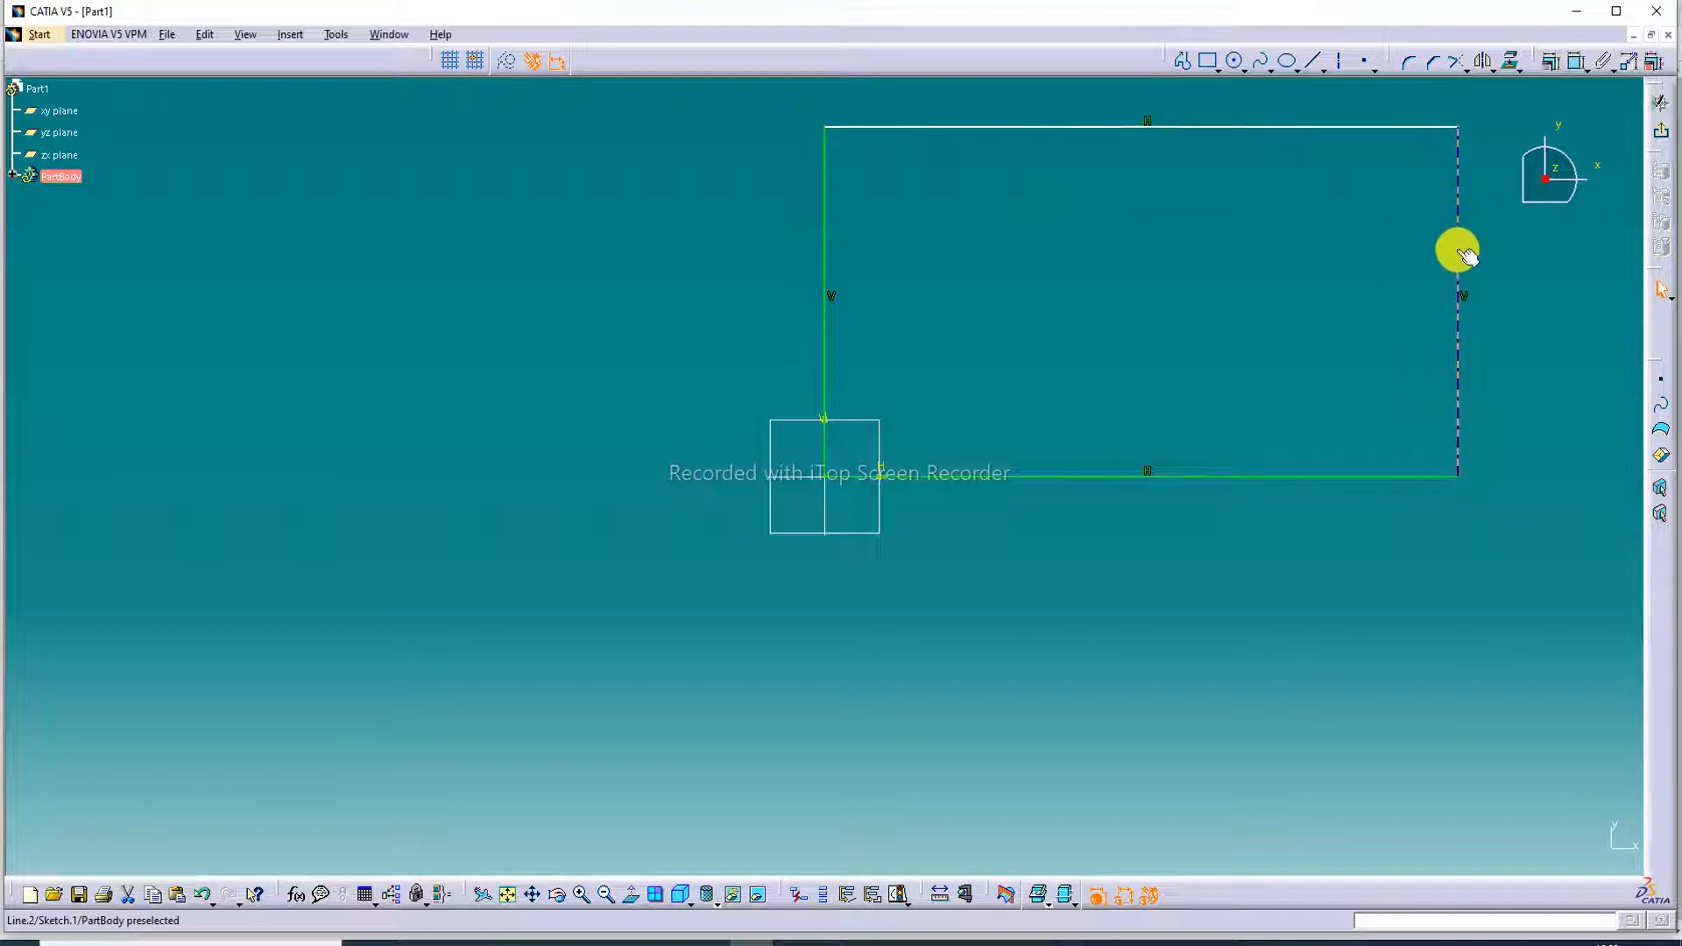
left_click(1660, 131)
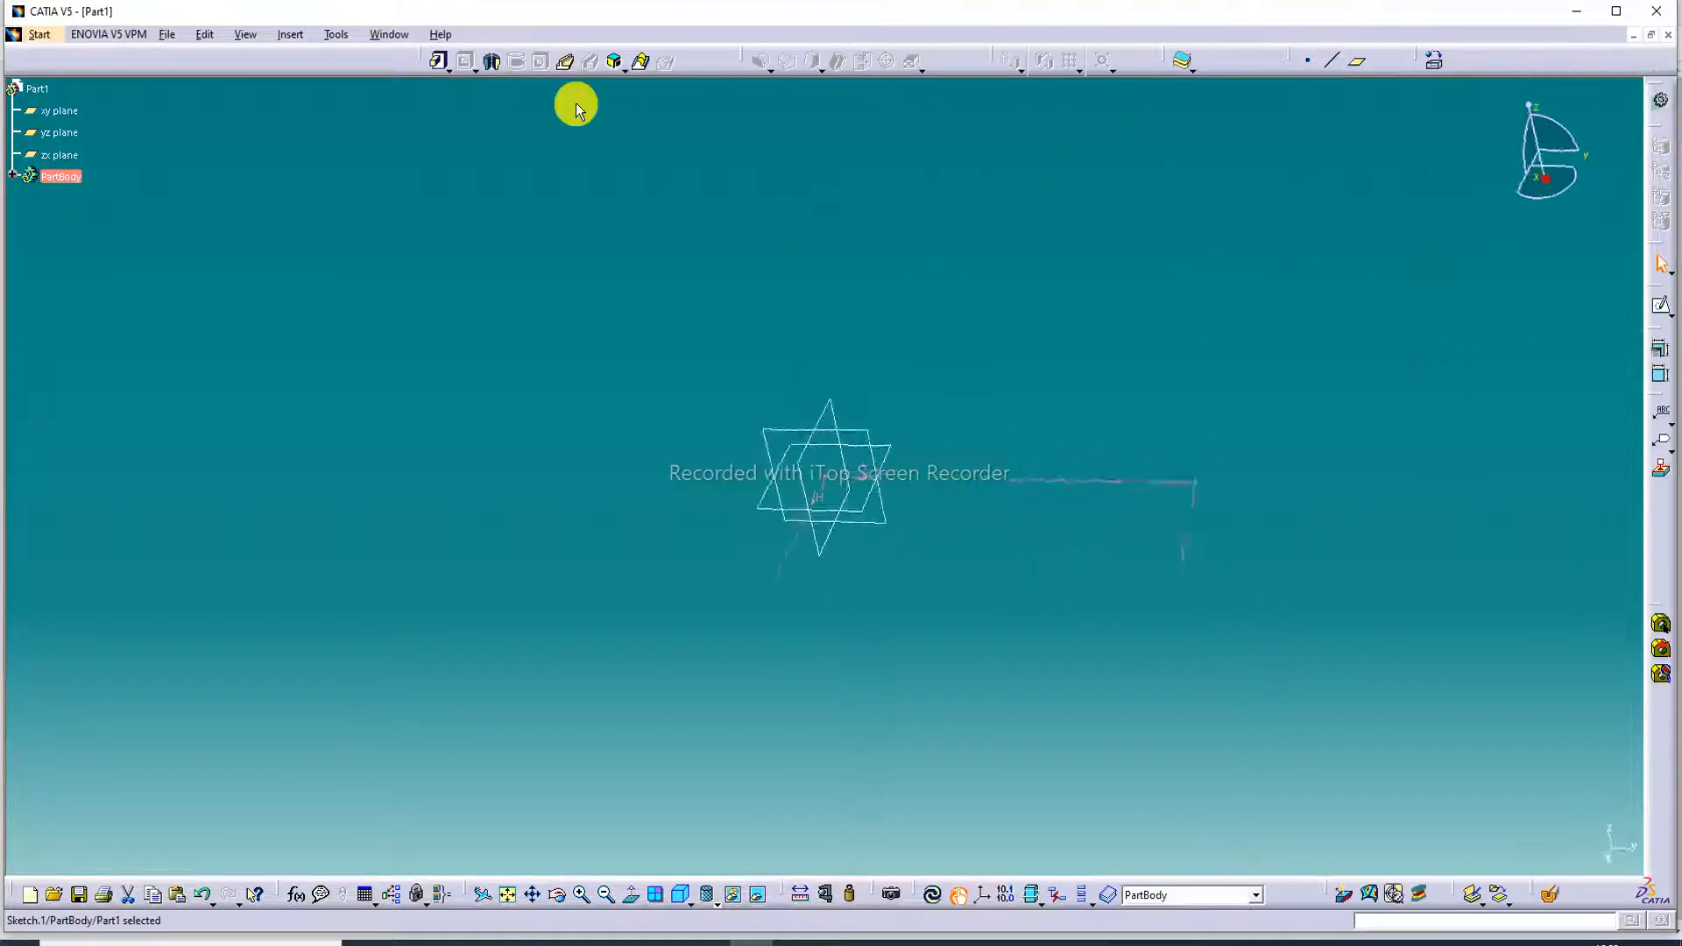
- Extrude the rectangle sketch as a pad with a length of 30 mm and fit the block in view
left_click(440, 61)
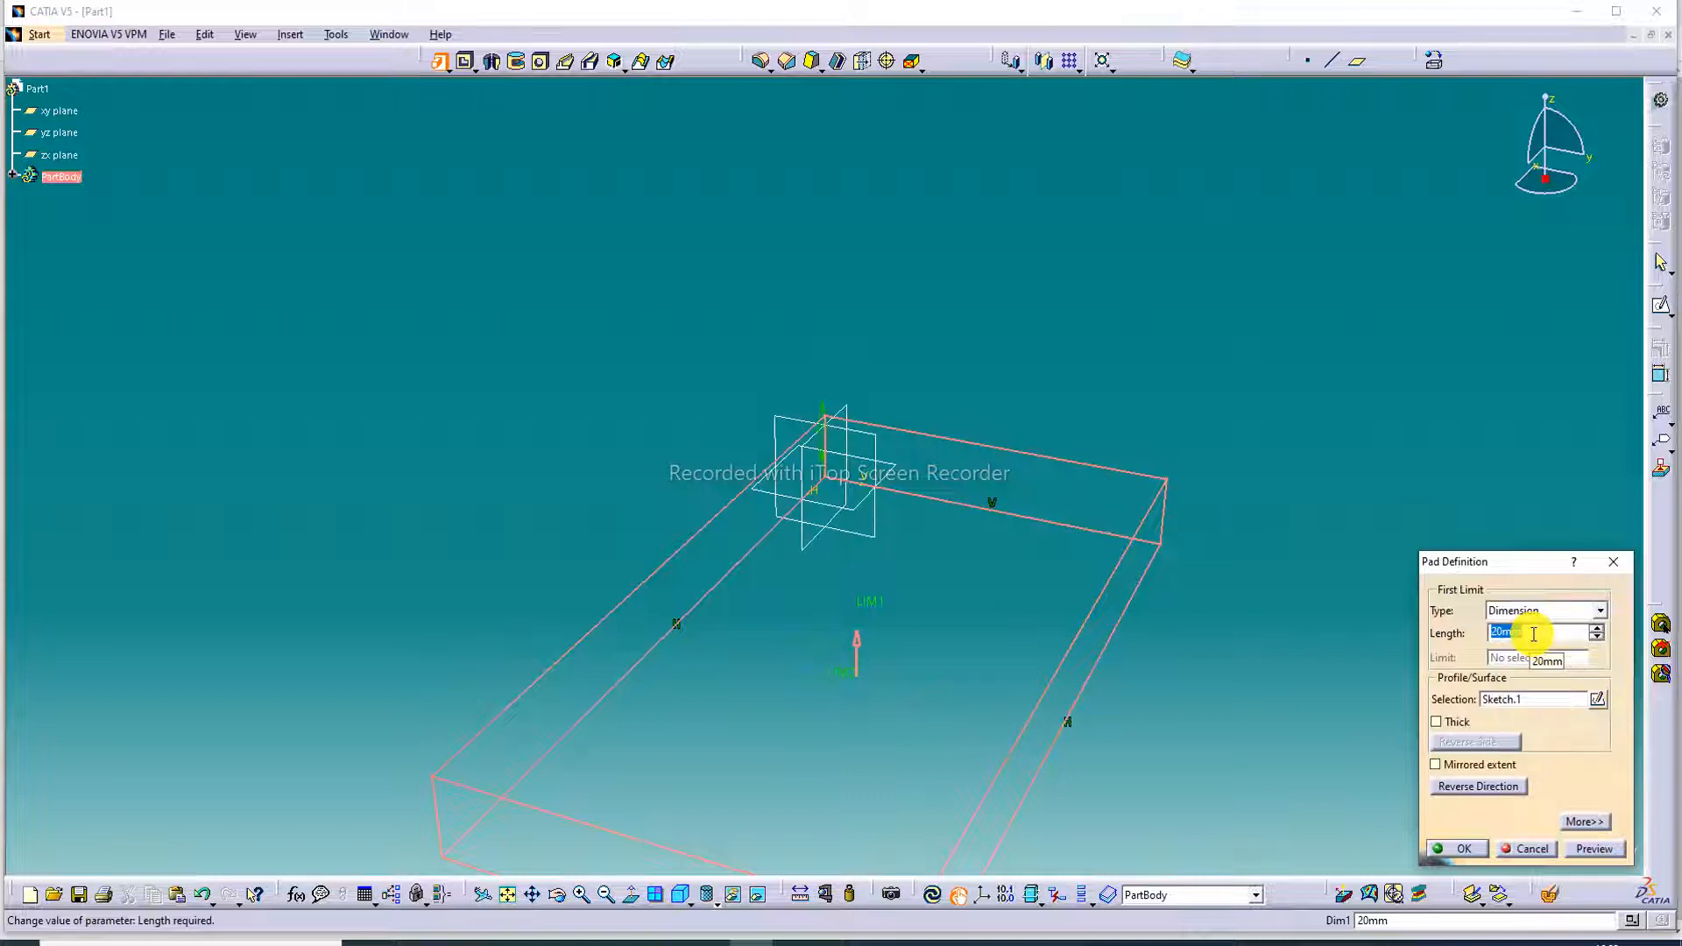
type("30")
key("Return")
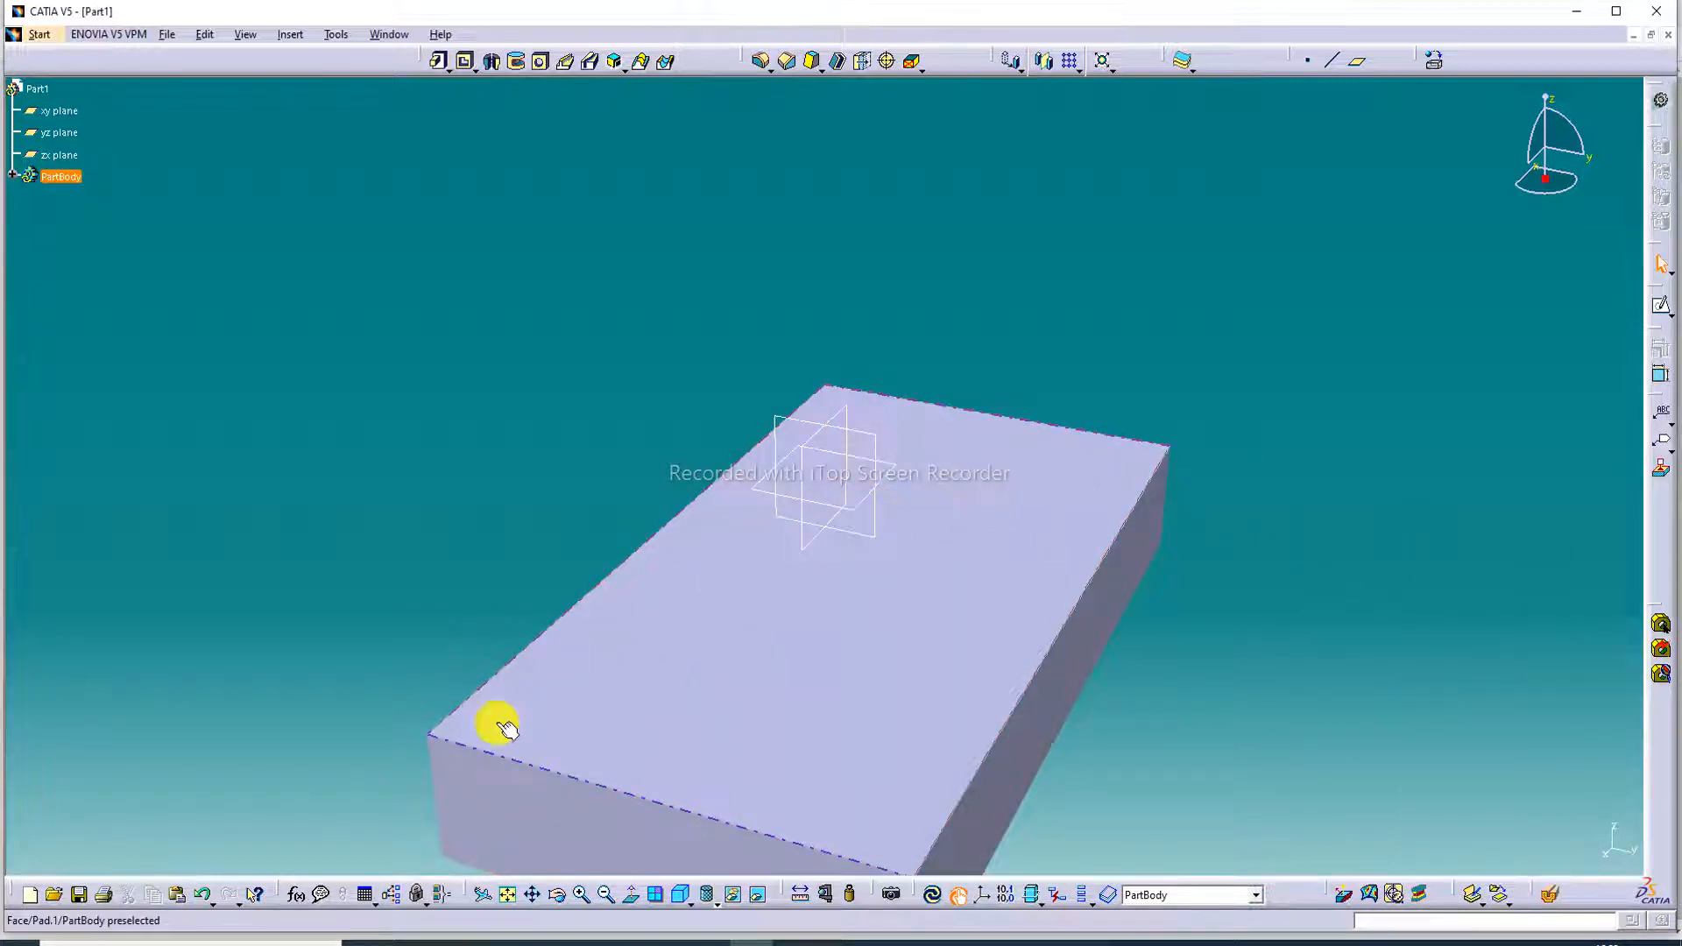
left_click(507, 894)
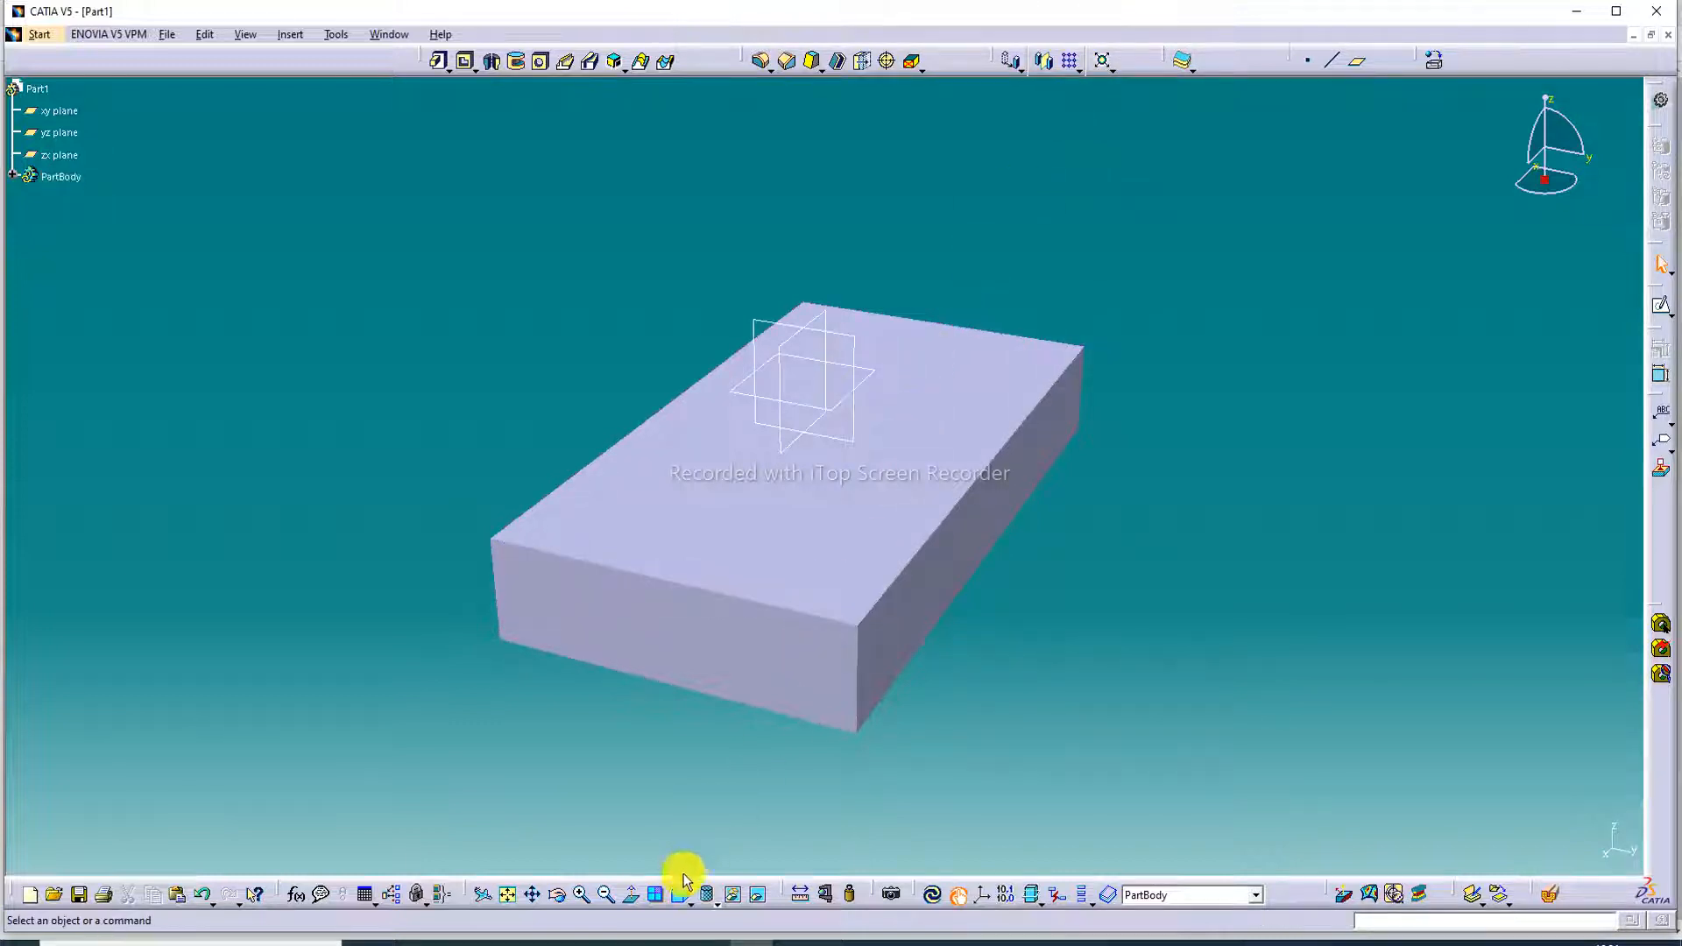
- Sketch a small circle on the block's top face near the corner above the origin, and exit the sketch
left_click(942, 379)
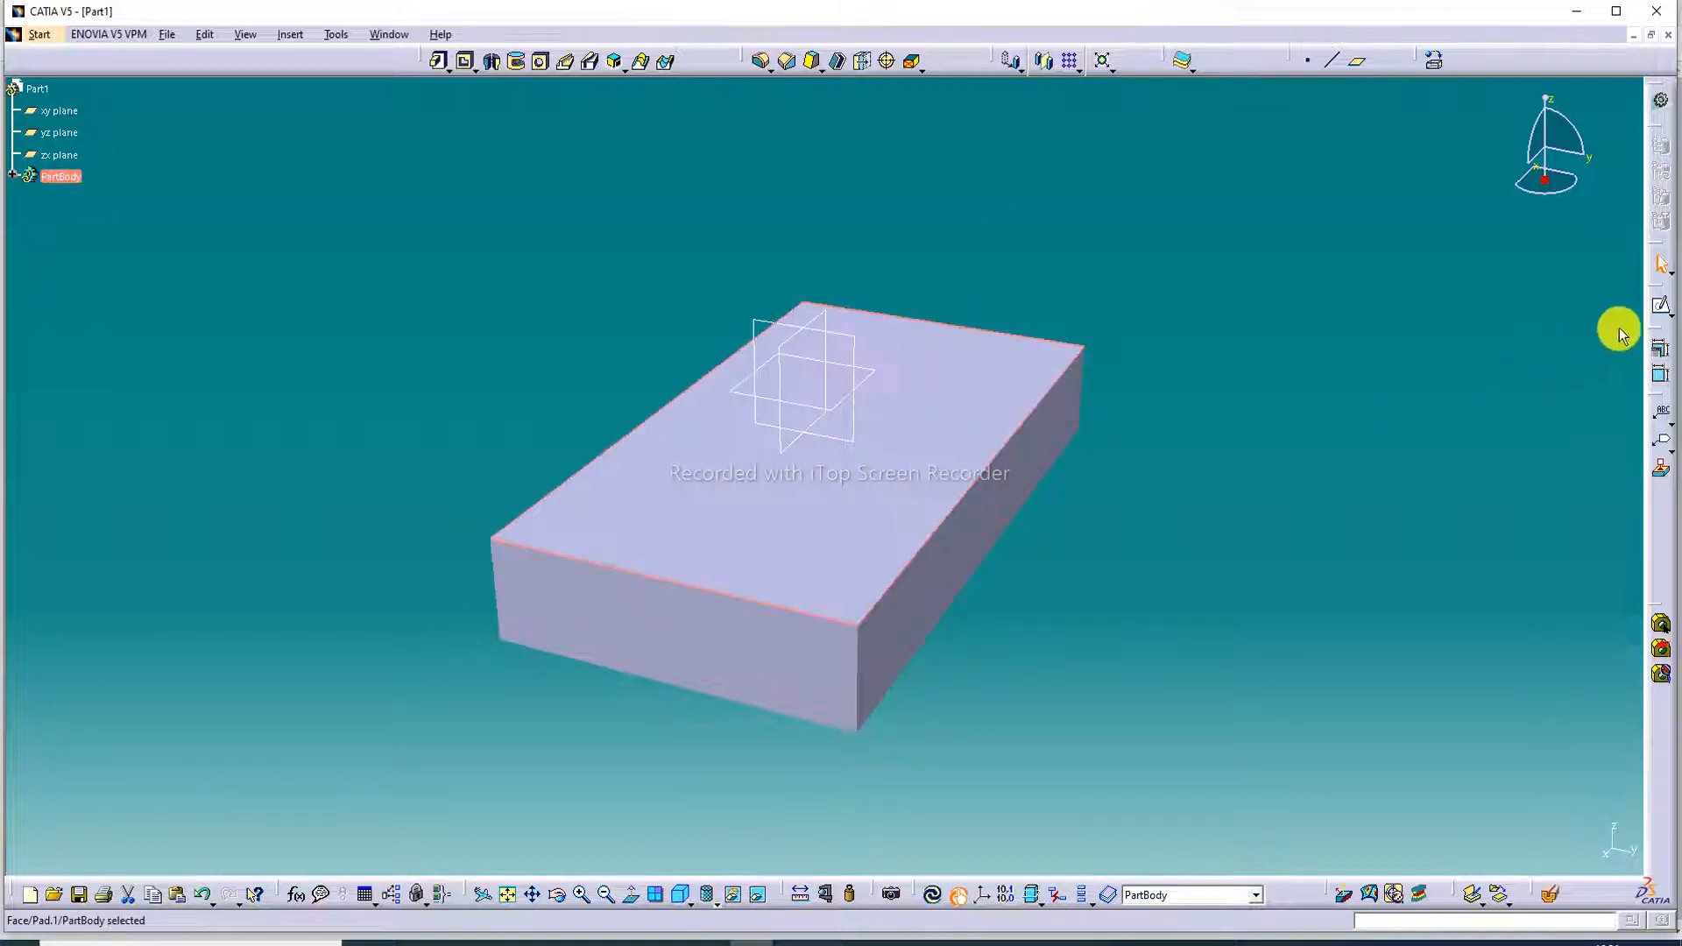
left_click(1662, 311)
left_click(1235, 60)
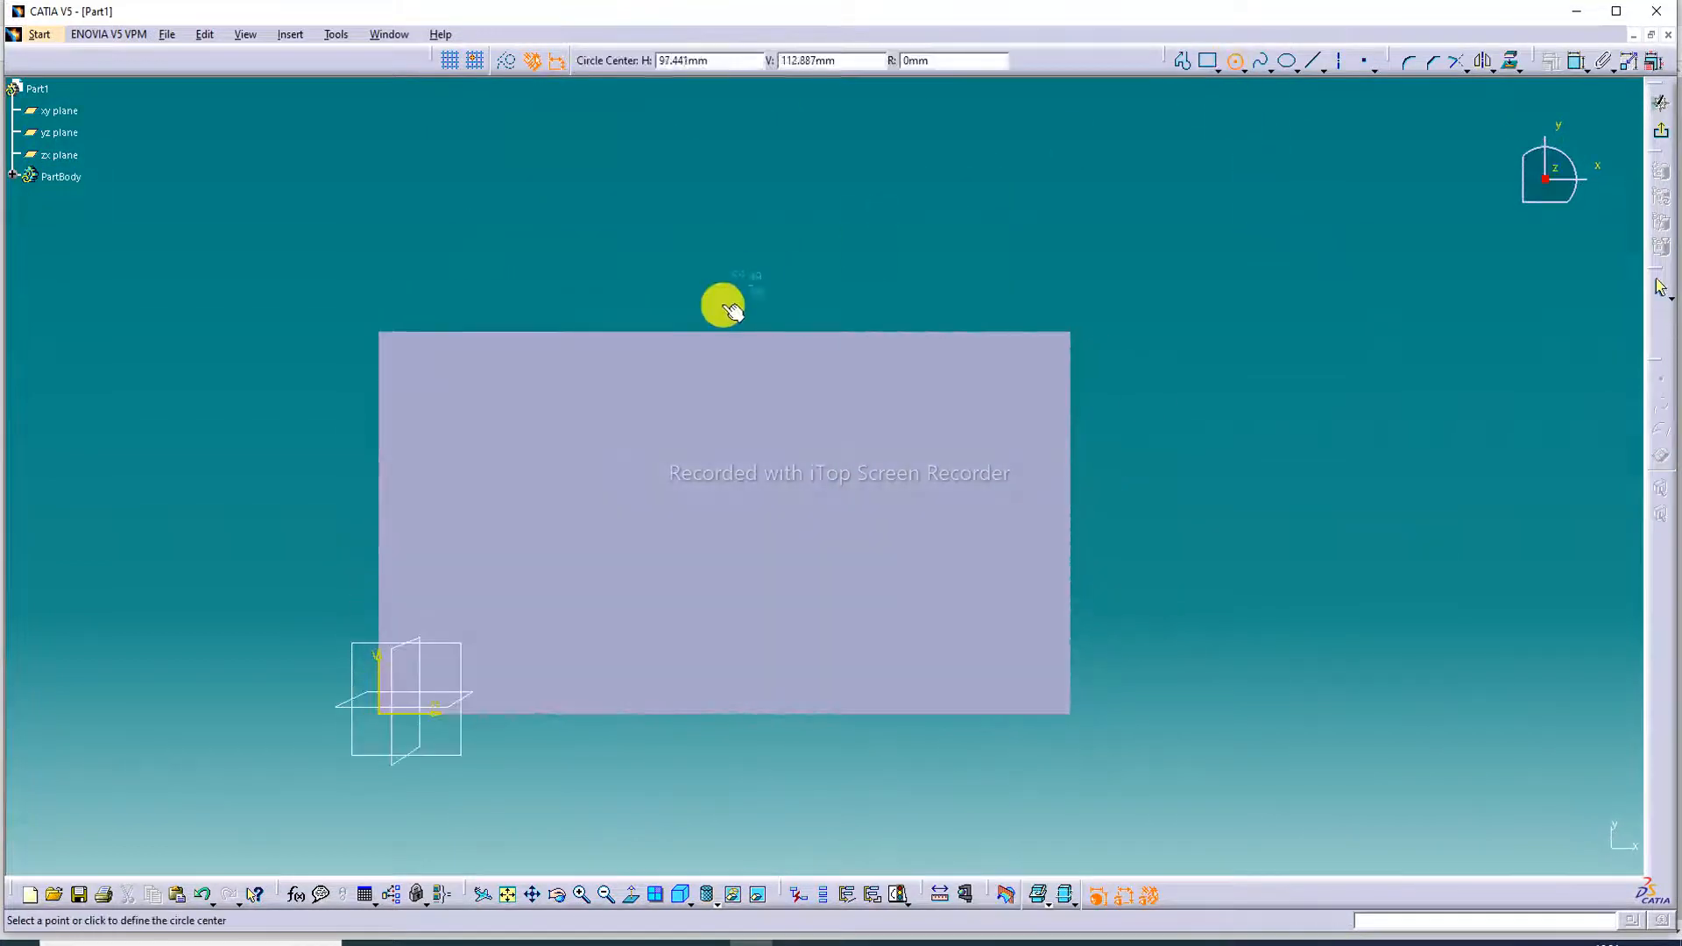
left_click(454, 397)
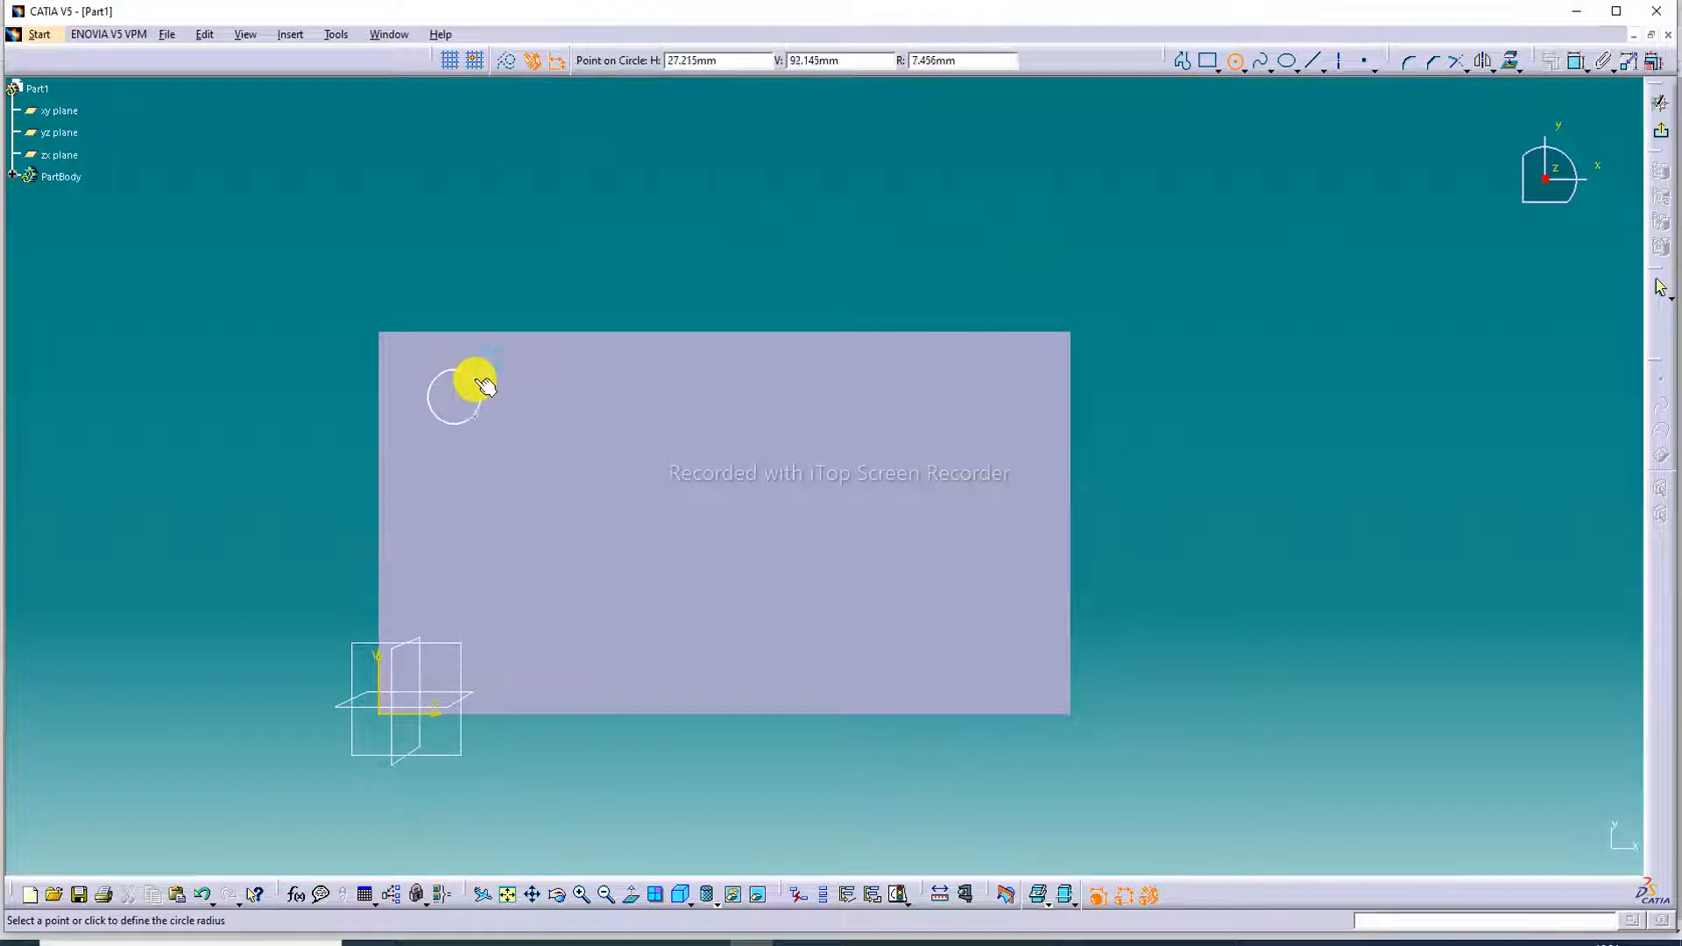
left_click(483, 384)
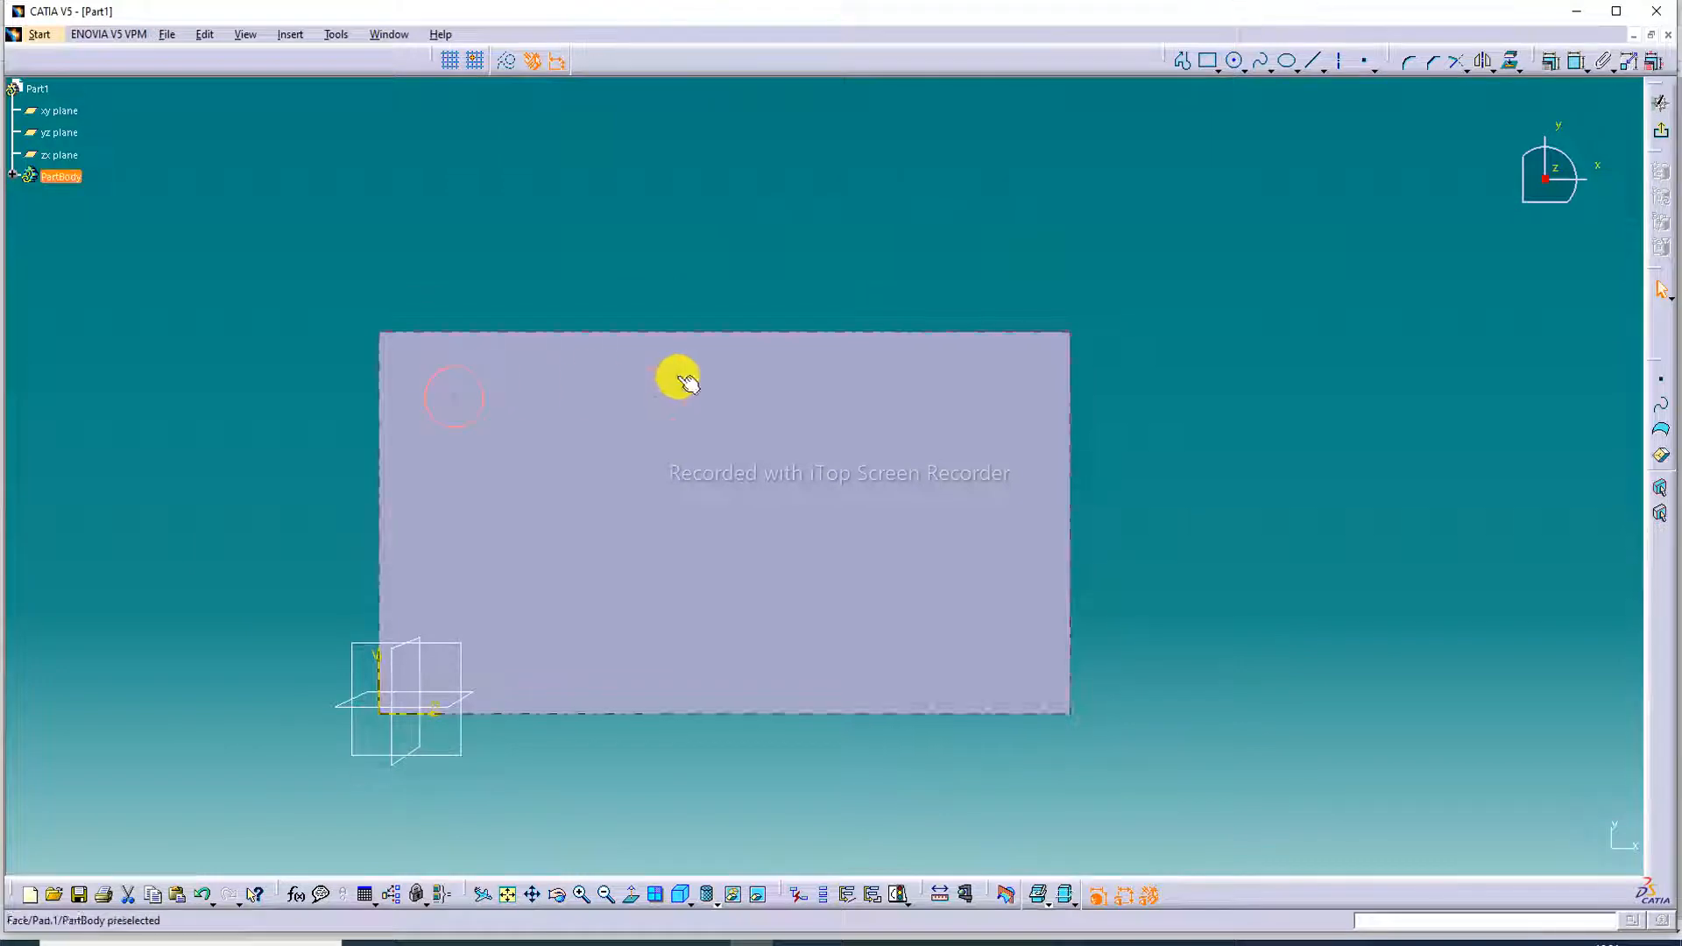
left_click(1662, 135)
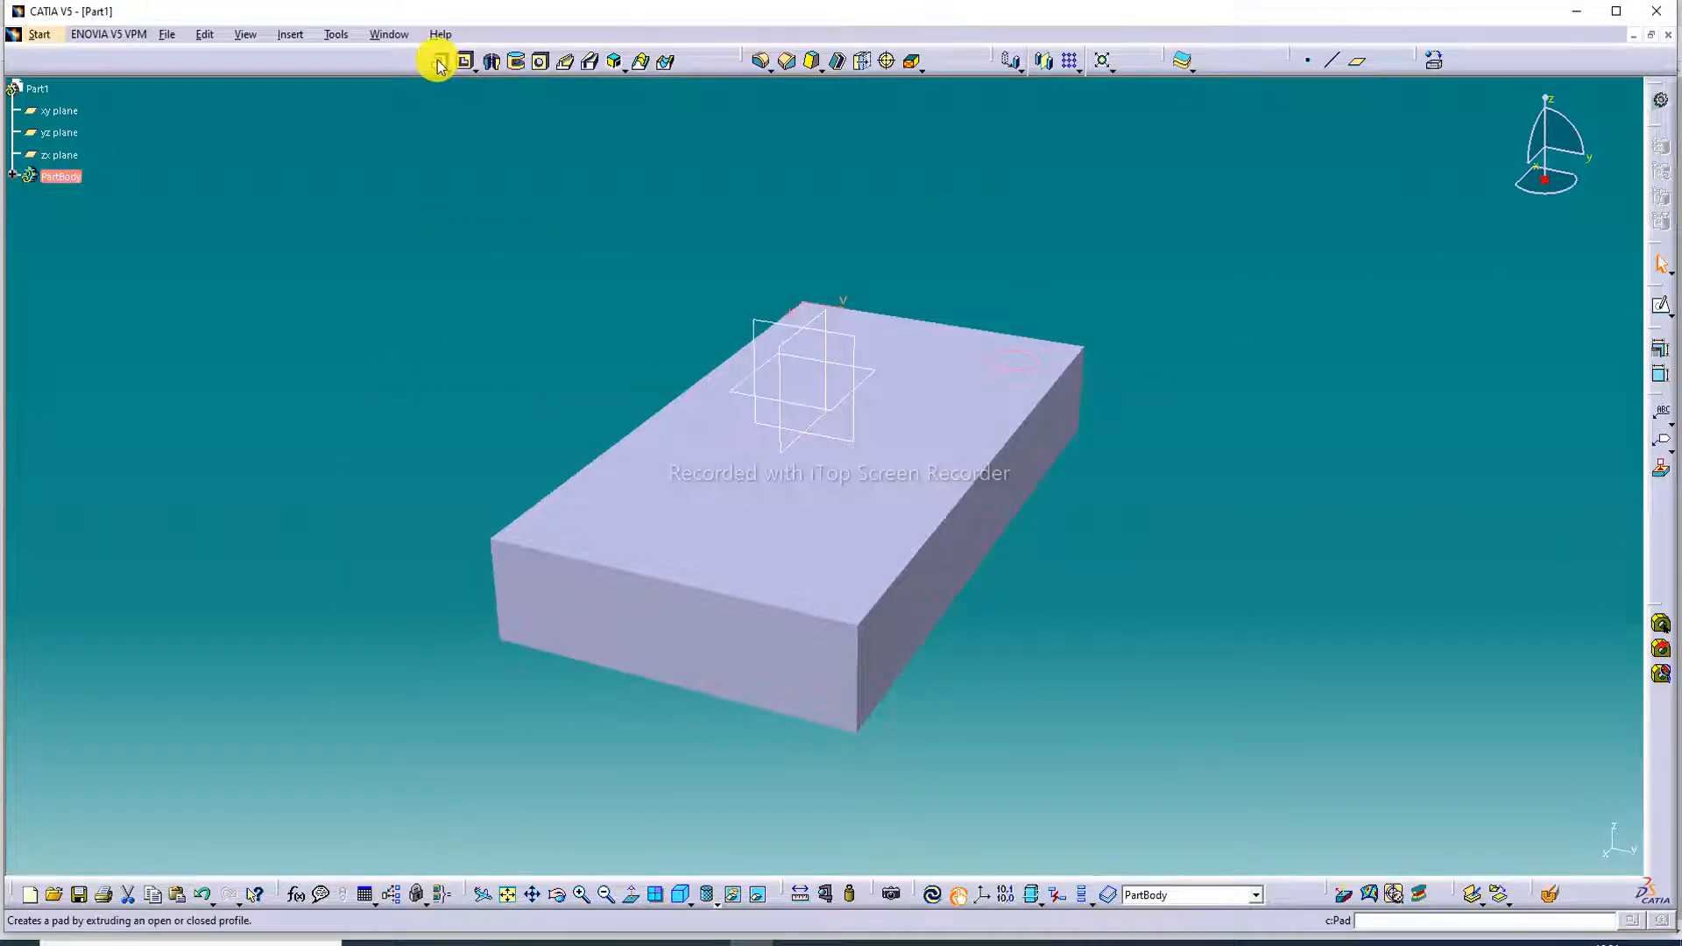
- Extrude the circle sketch as a 20 mm long pad on top of the block
left_click(438, 63)
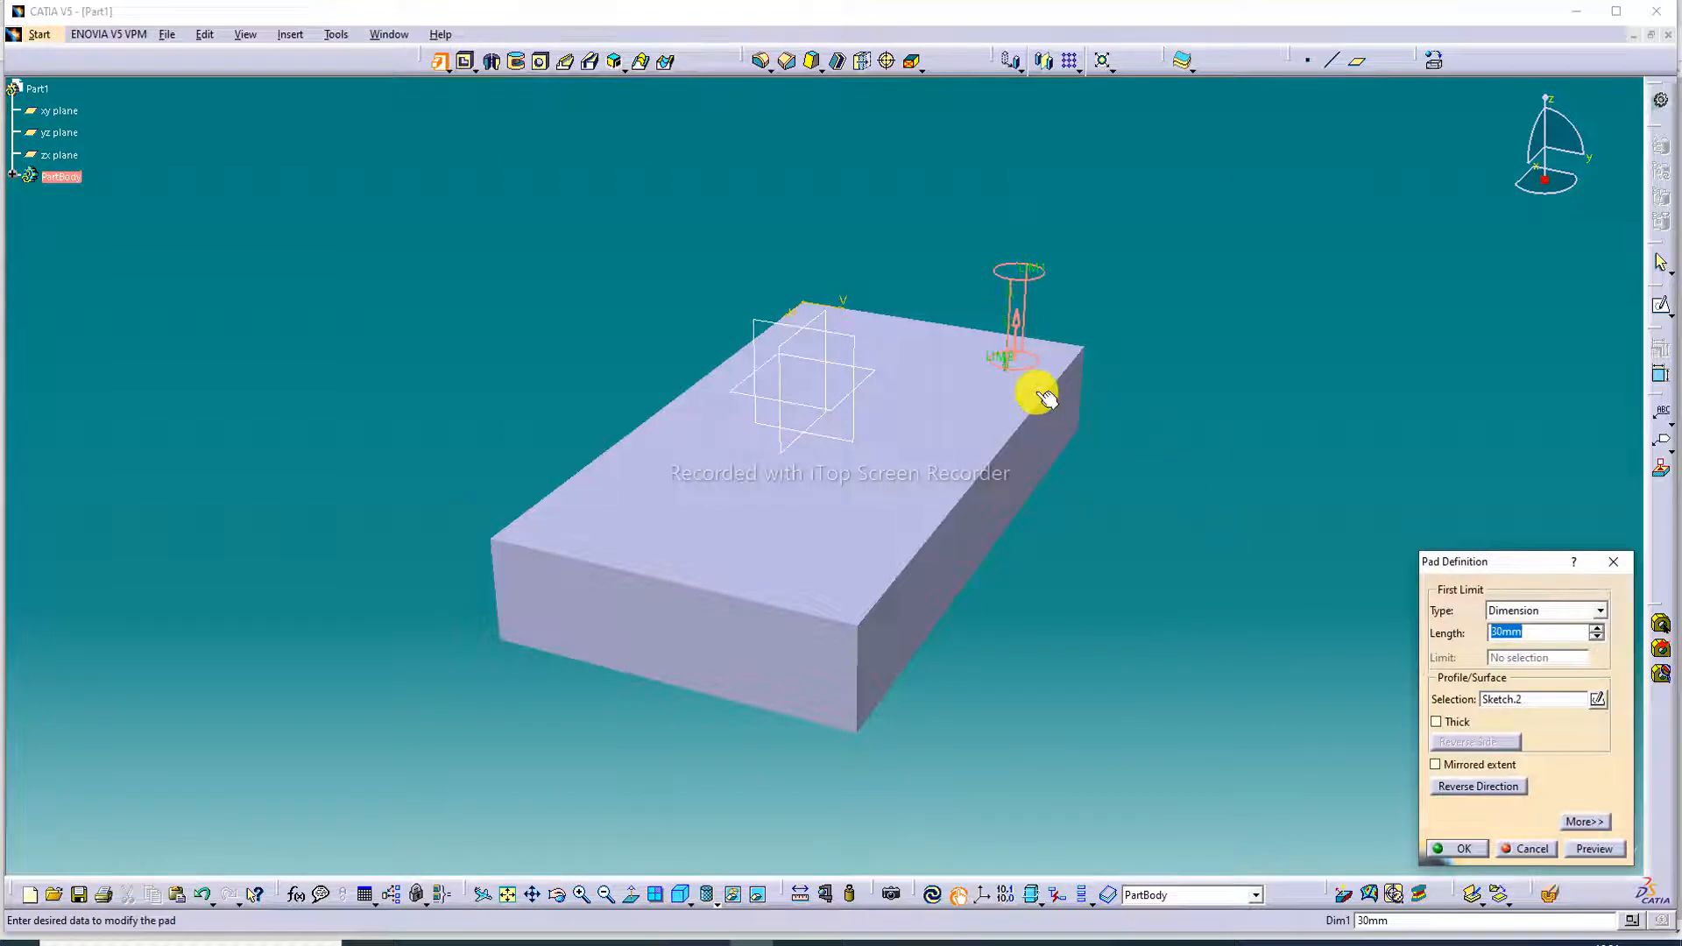
type("20")
key("Return")
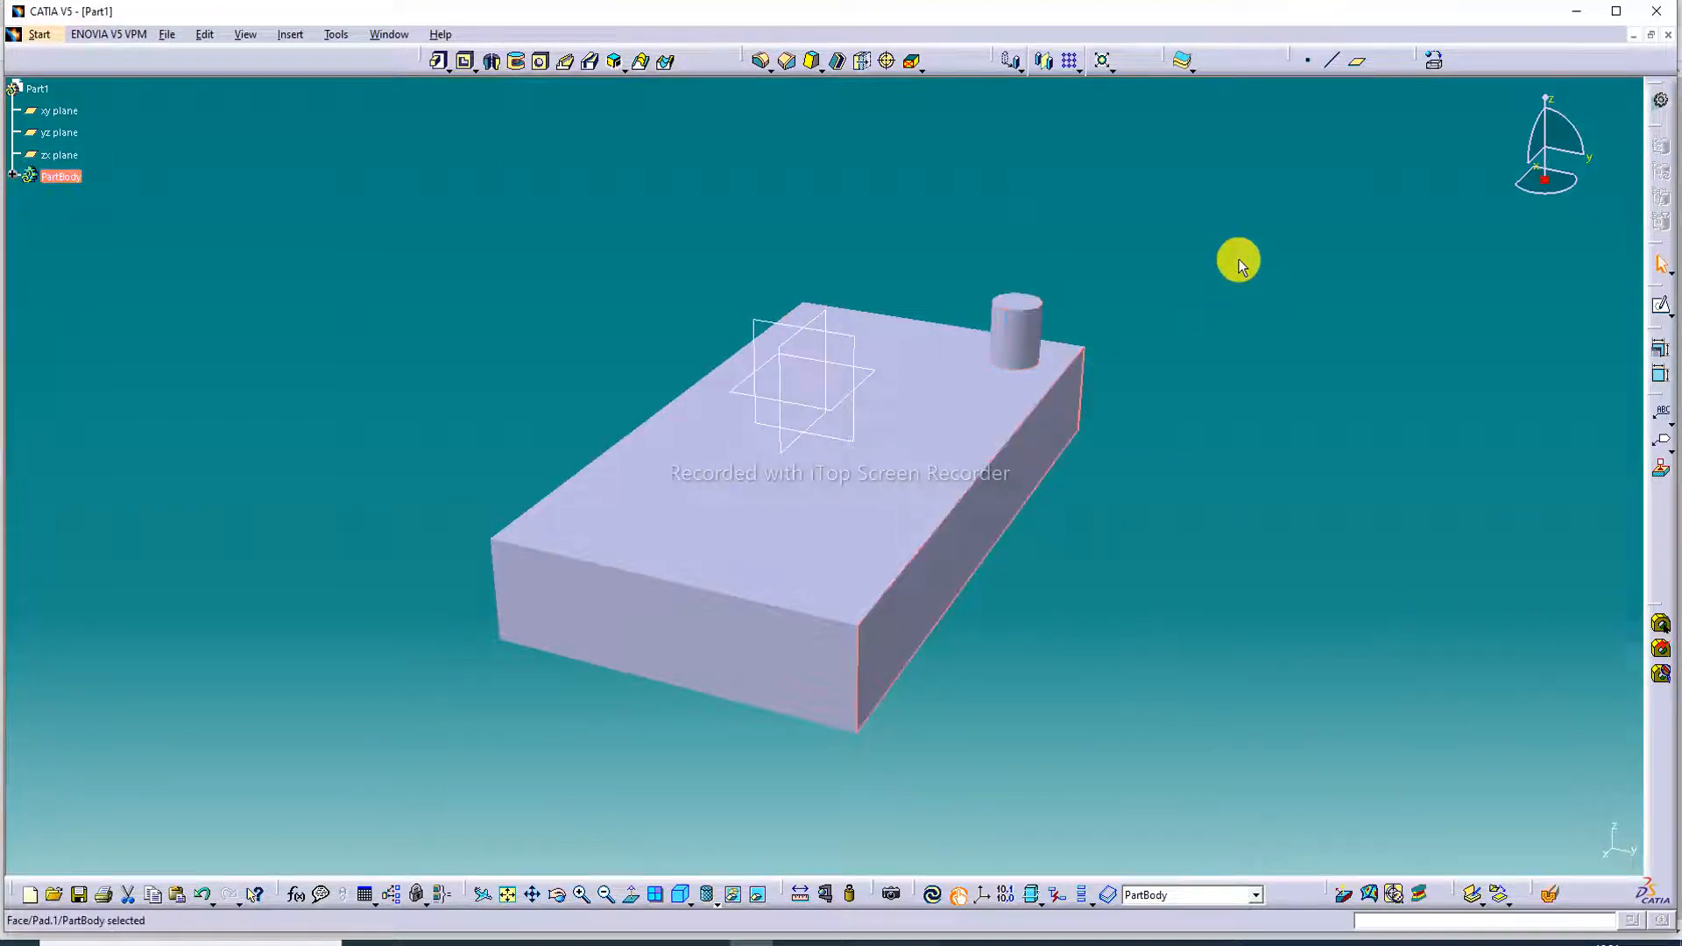
middle_click_drag(1108, 289, 1138, 312)
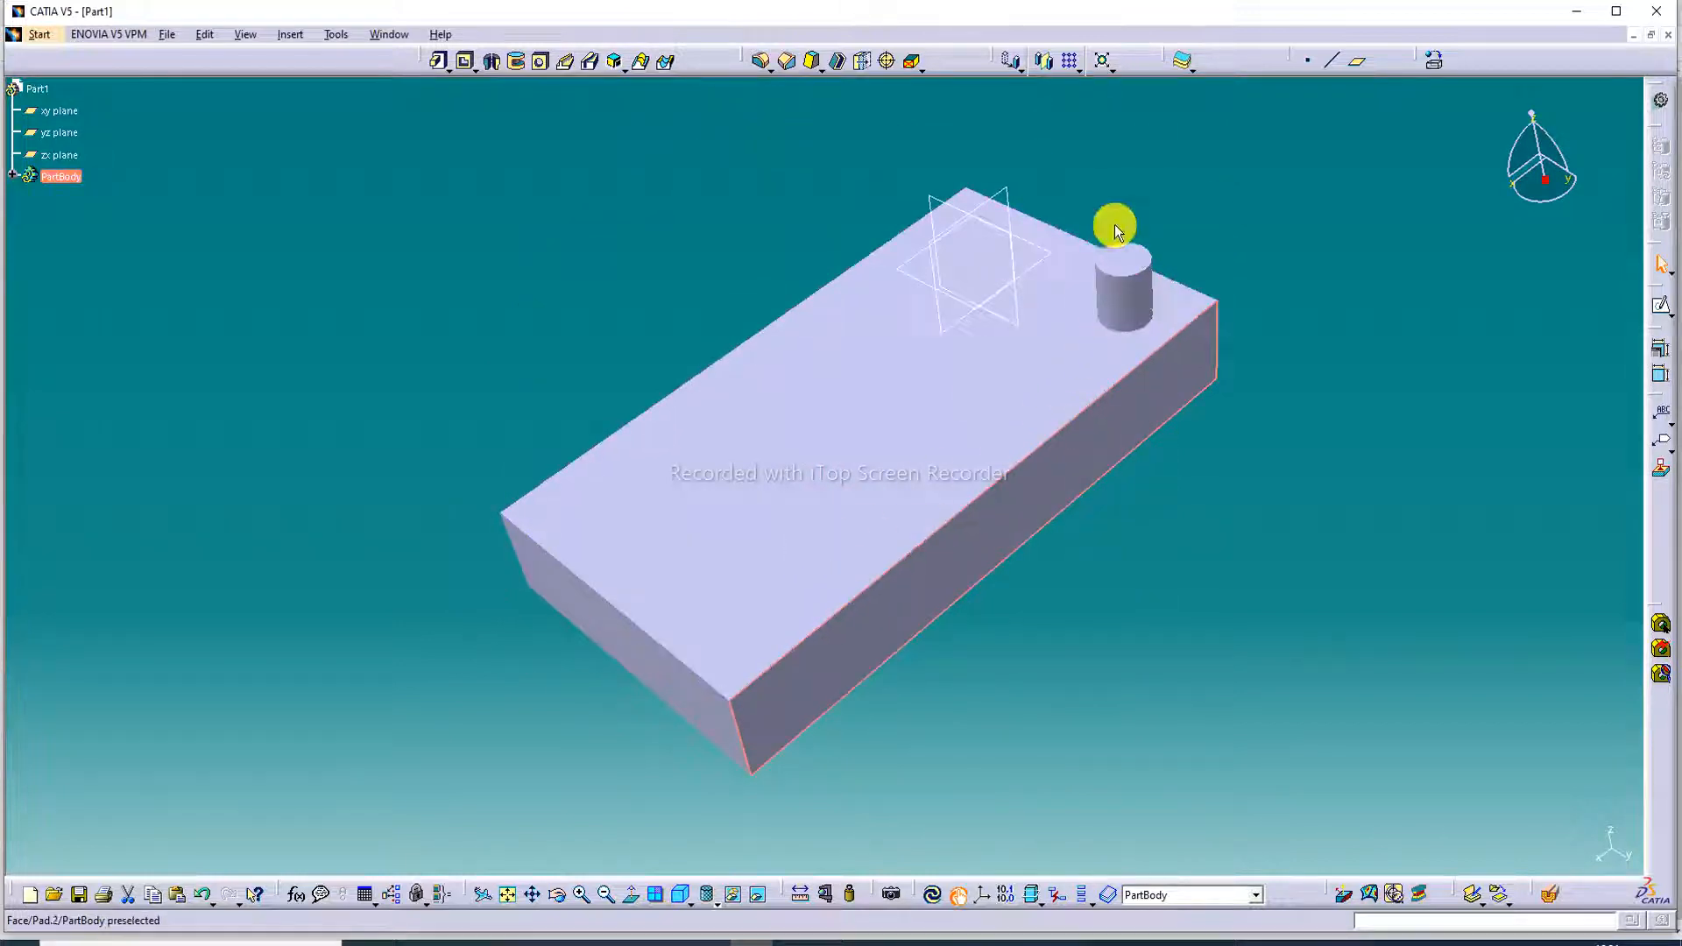
left_click(1079, 70)
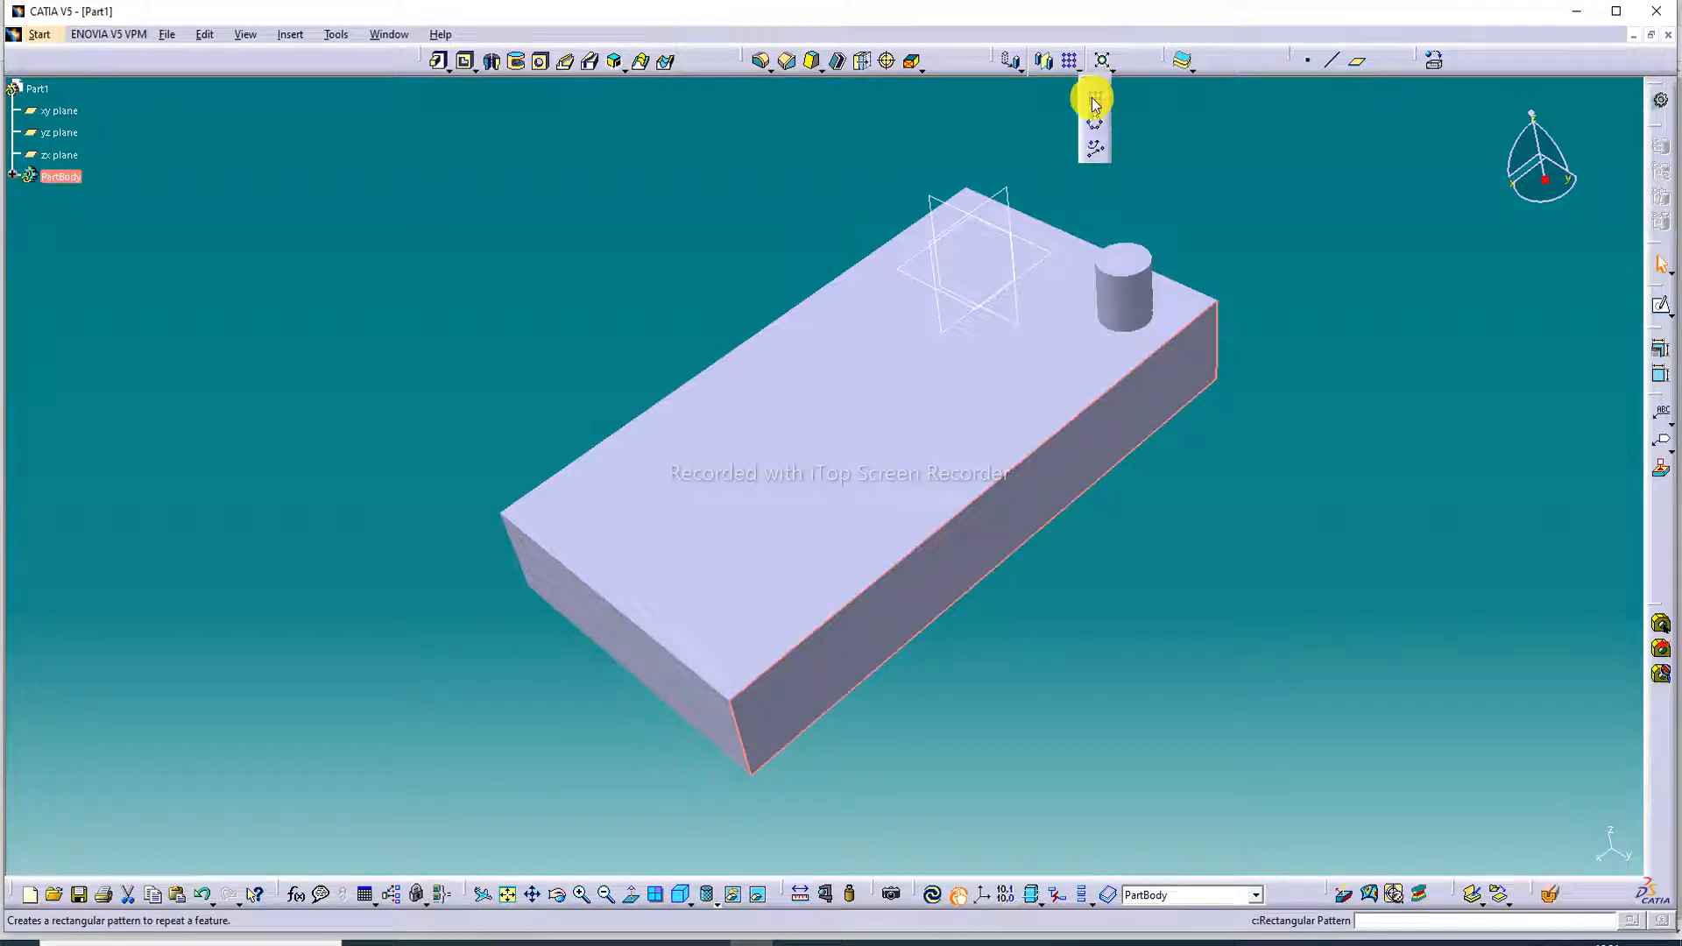
left_click(1095, 104)
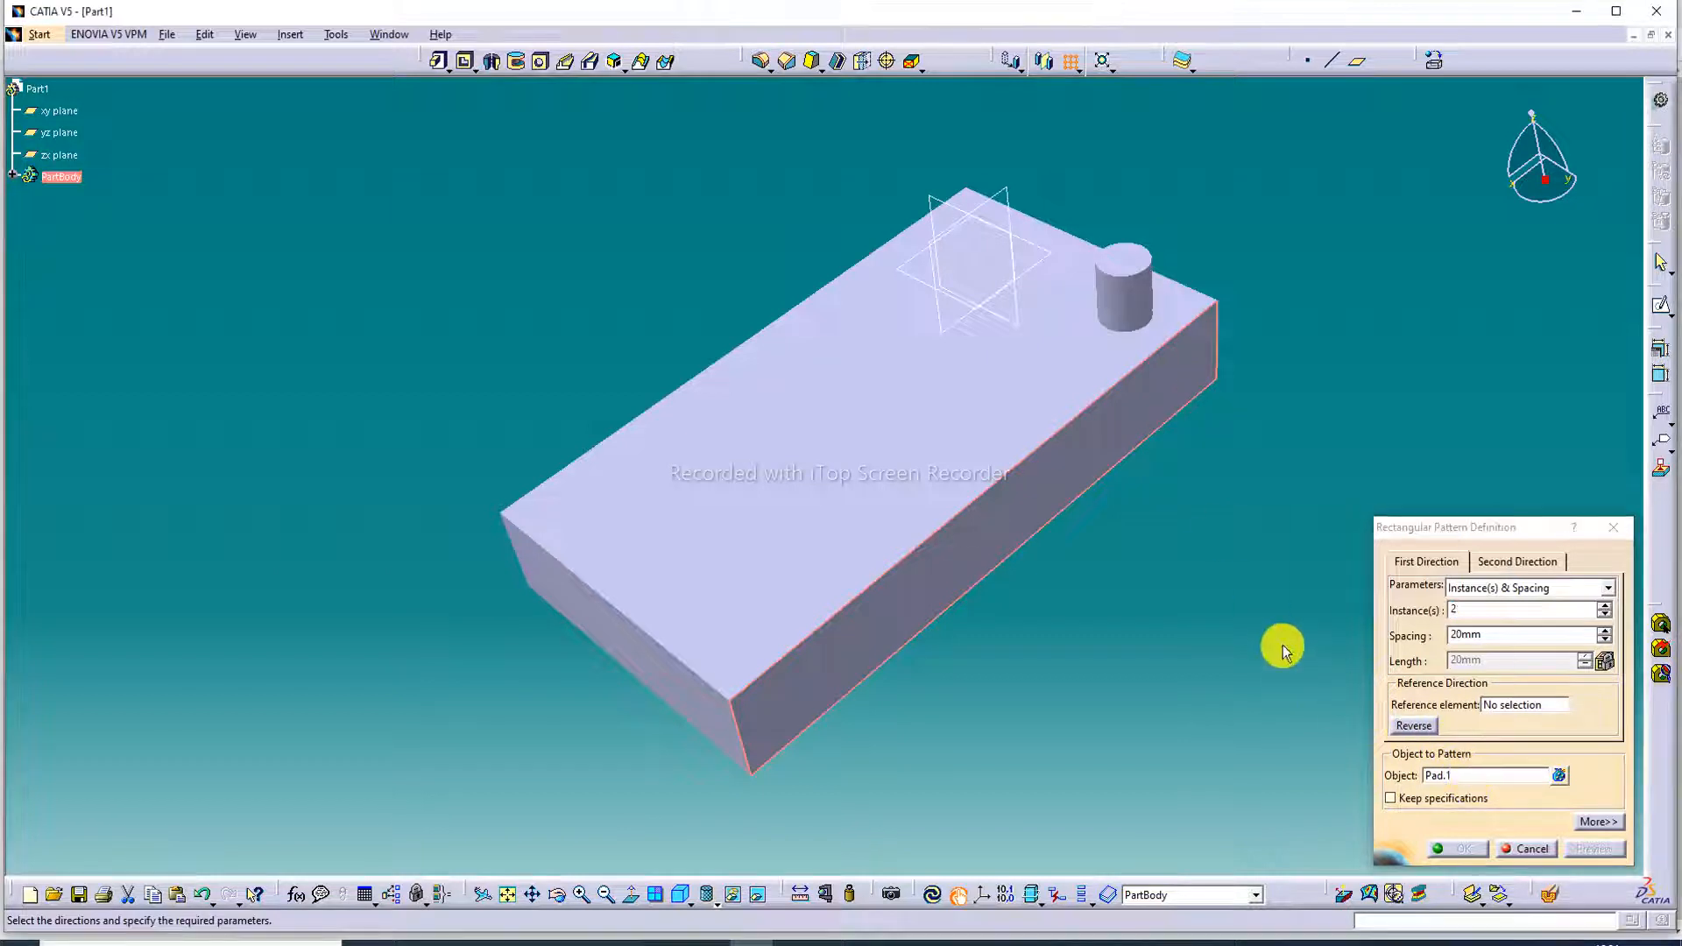
right_click(1477, 778)
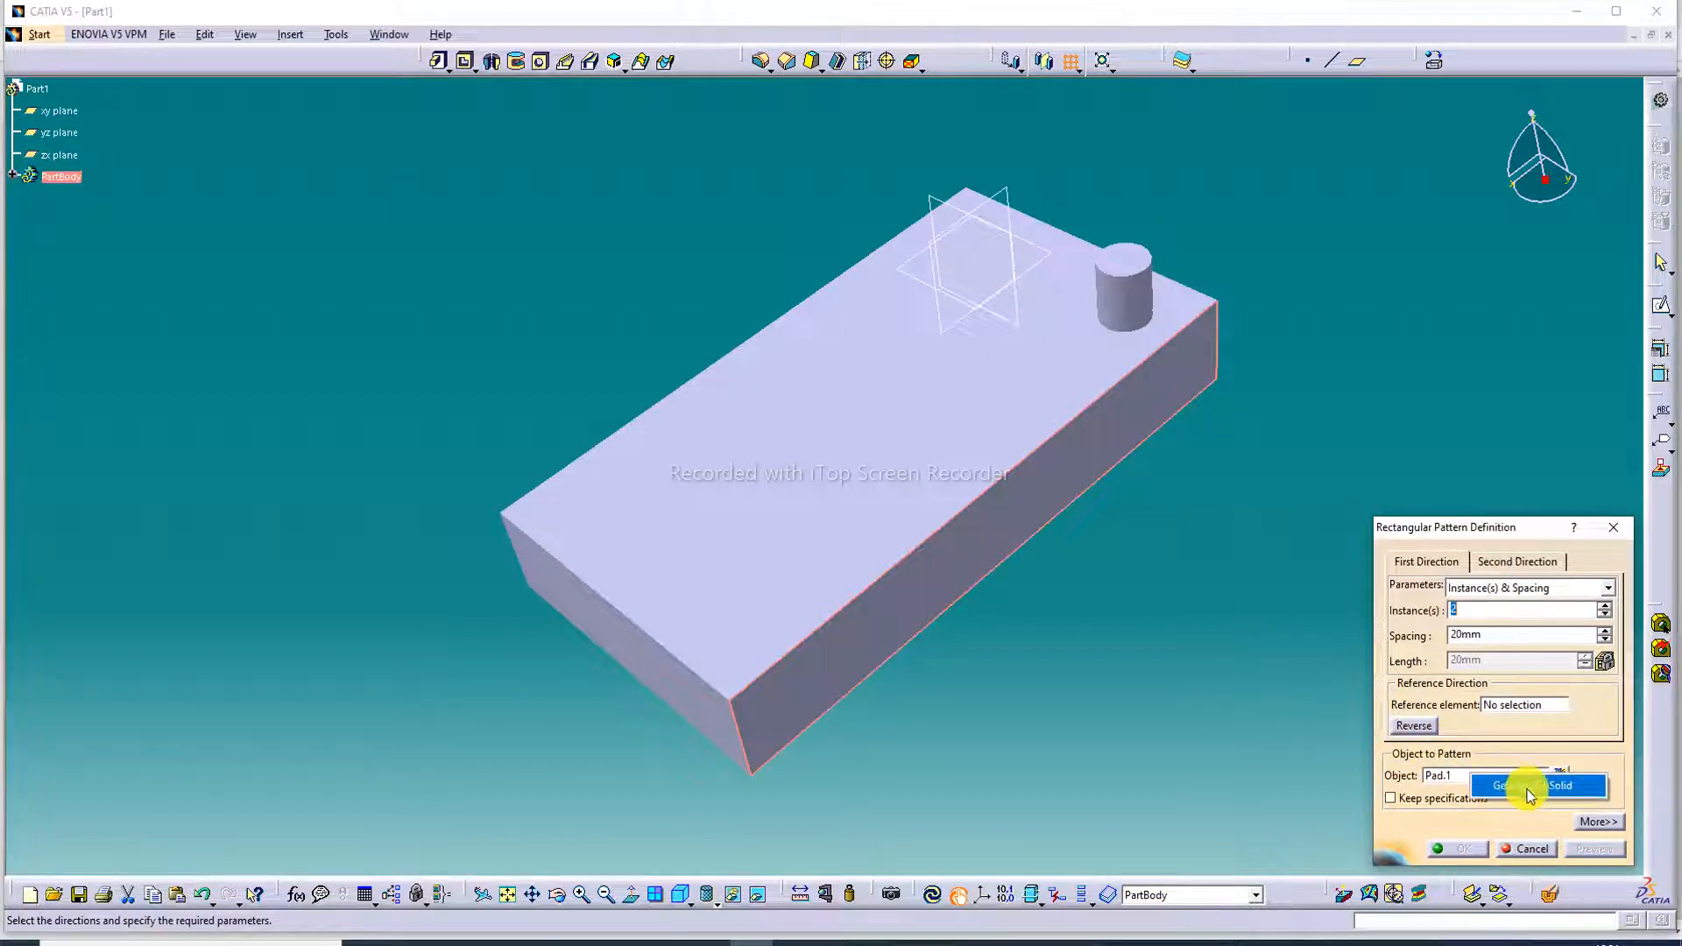
left_click(1621, 529)
left_click(1620, 531)
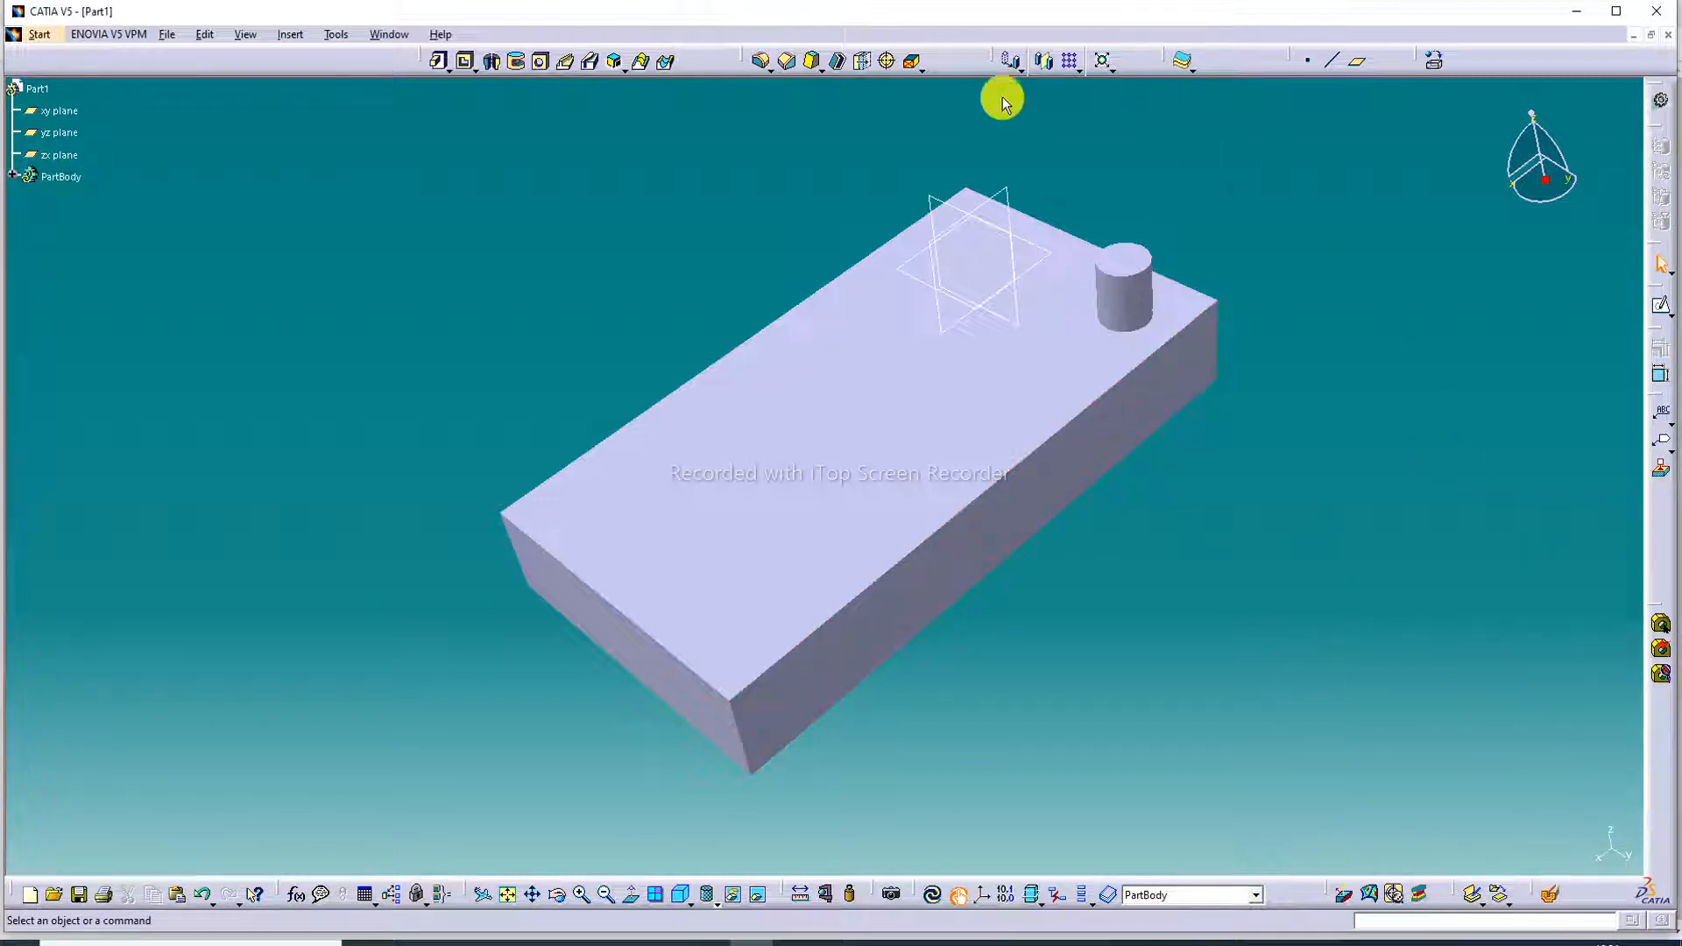
- Start a rectangular pattern of the cylinder along the block's long top edge, with the direction reversed to run across the block
left_click(1076, 69)
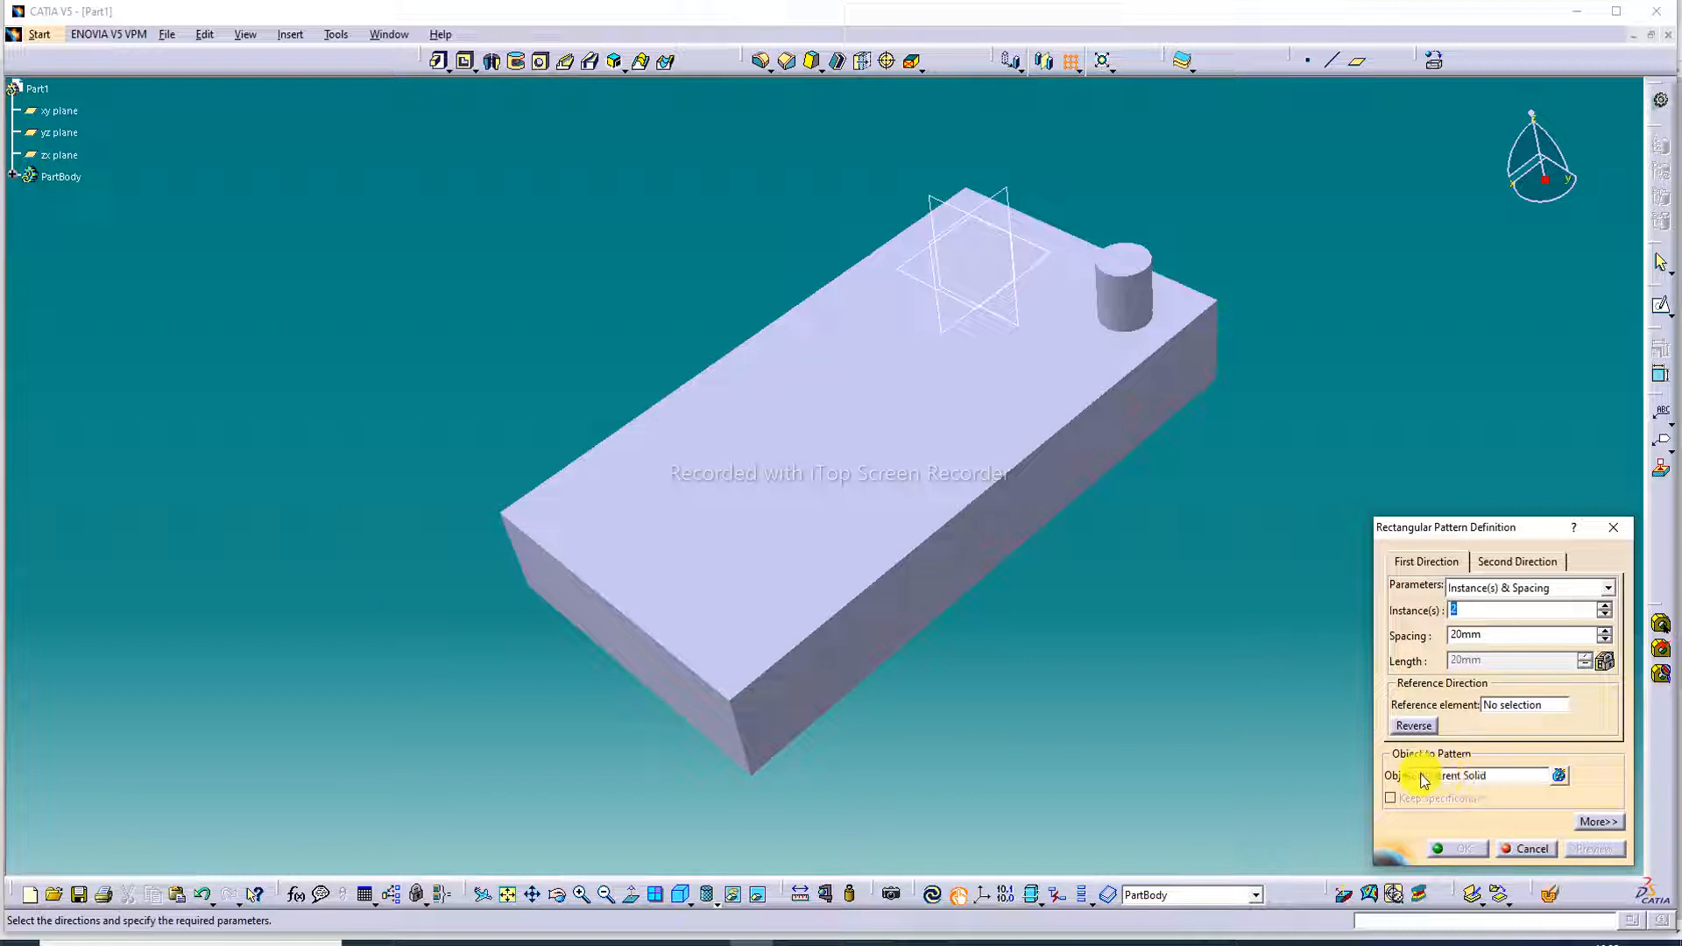
left_click(1481, 775)
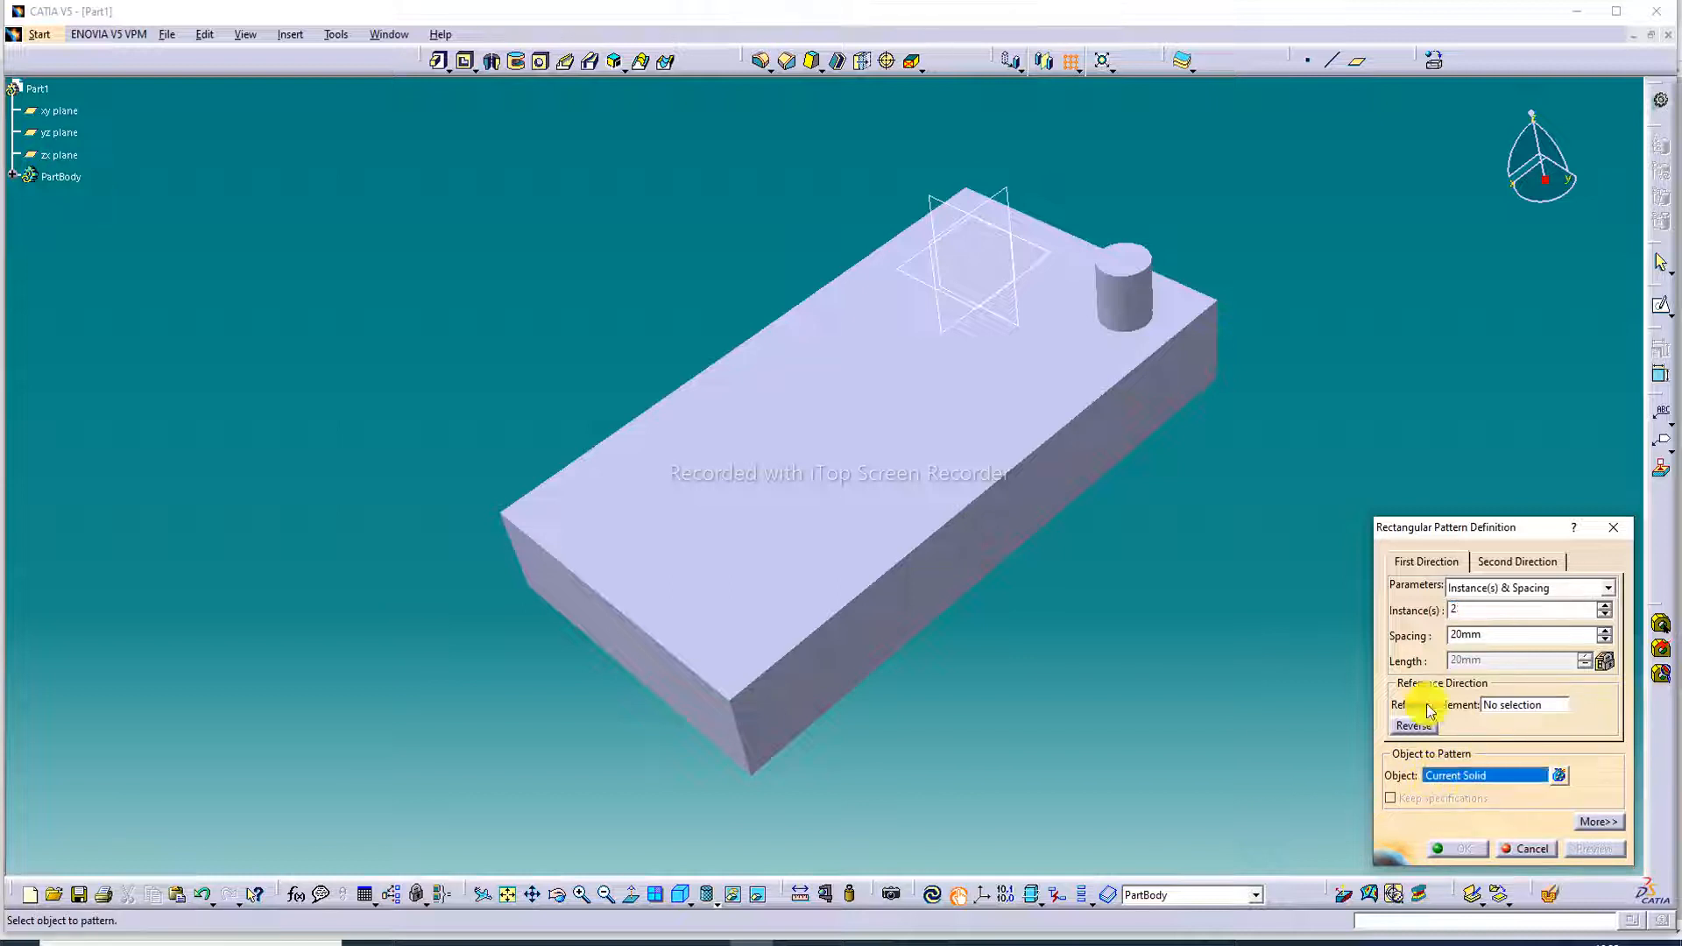
left_click(1134, 281)
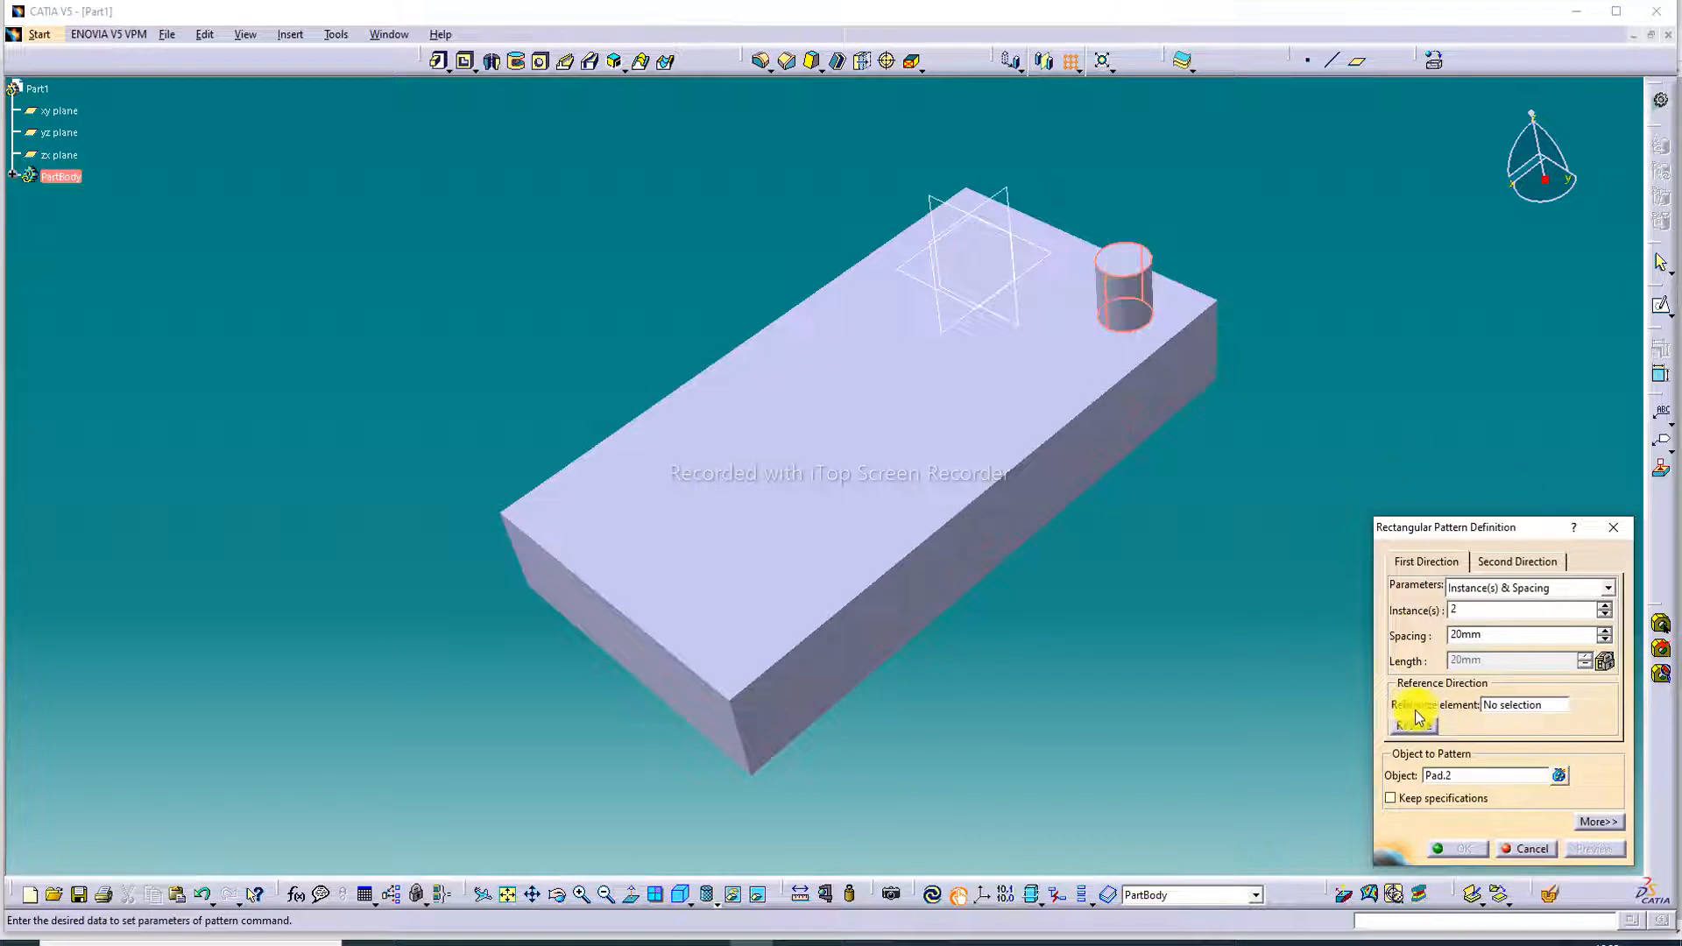
left_click(1487, 702)
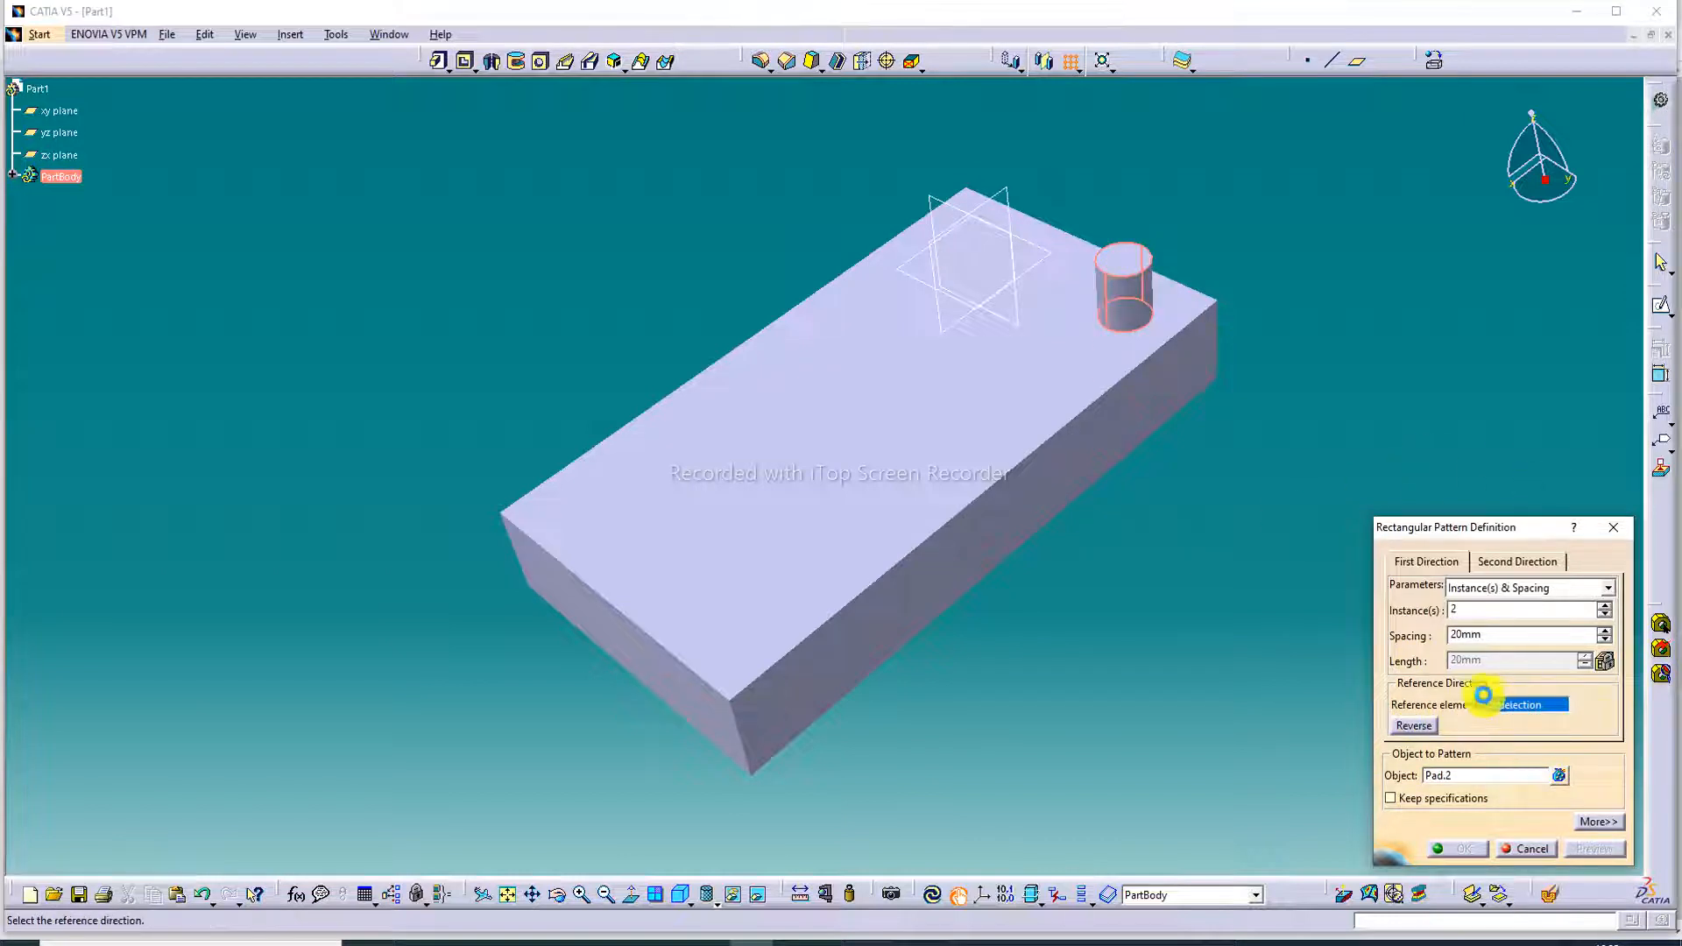
left_click(1085, 424)
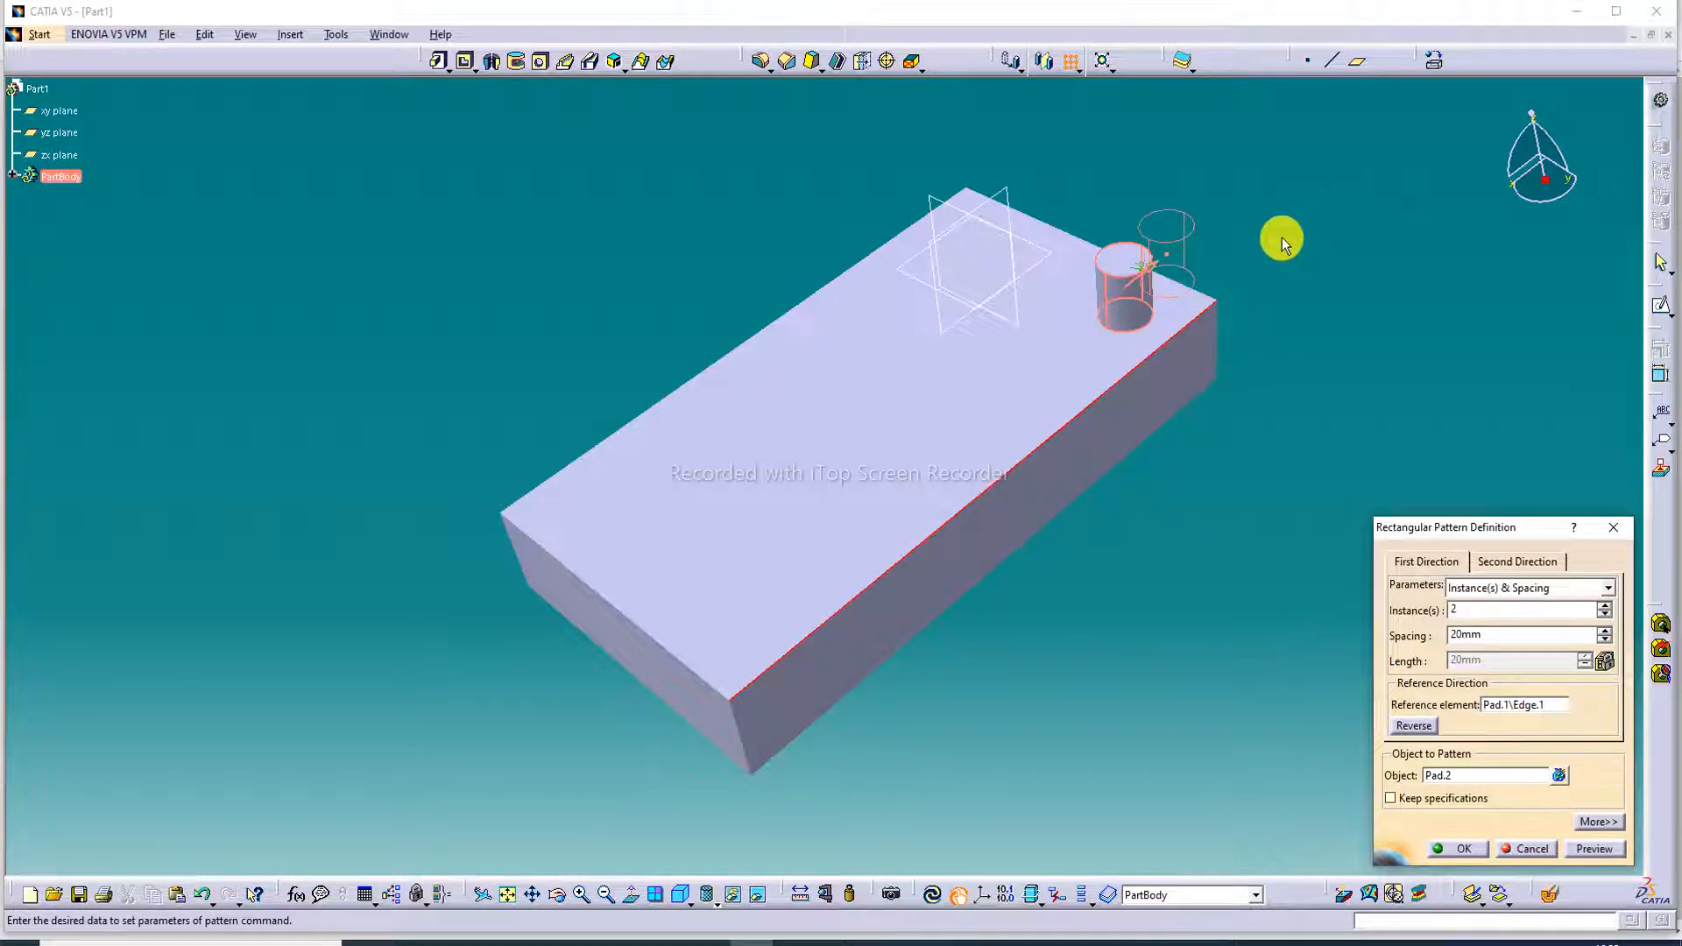
middle_click_drag(1281, 238, 1143, 277)
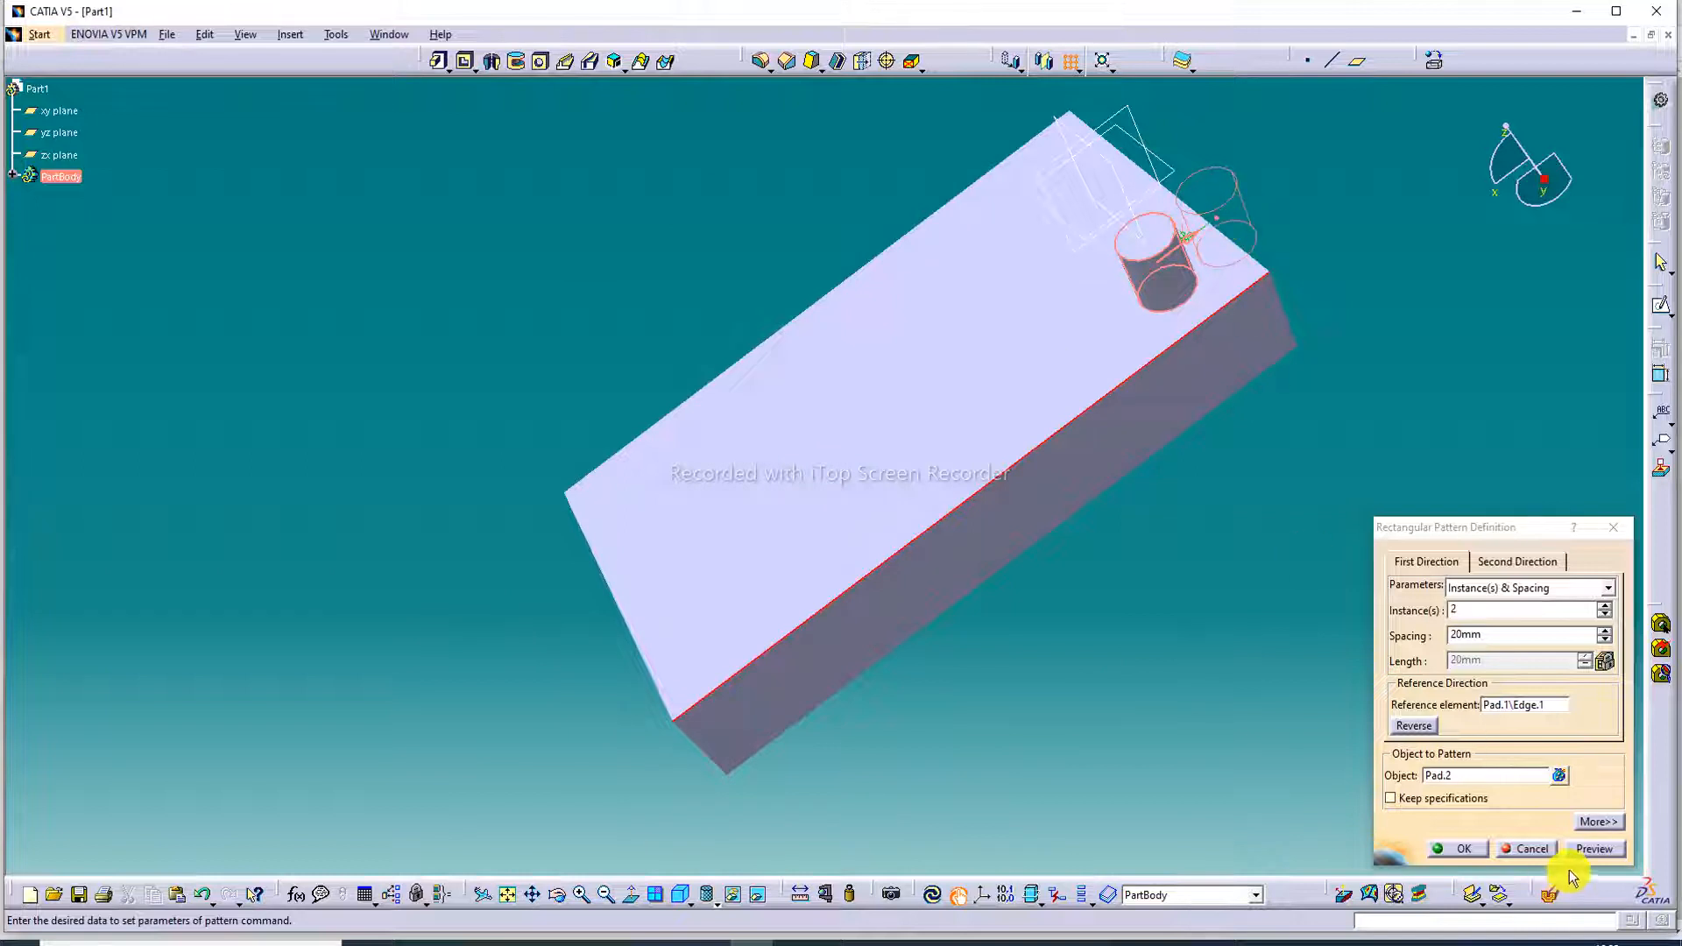
left_click(1415, 726)
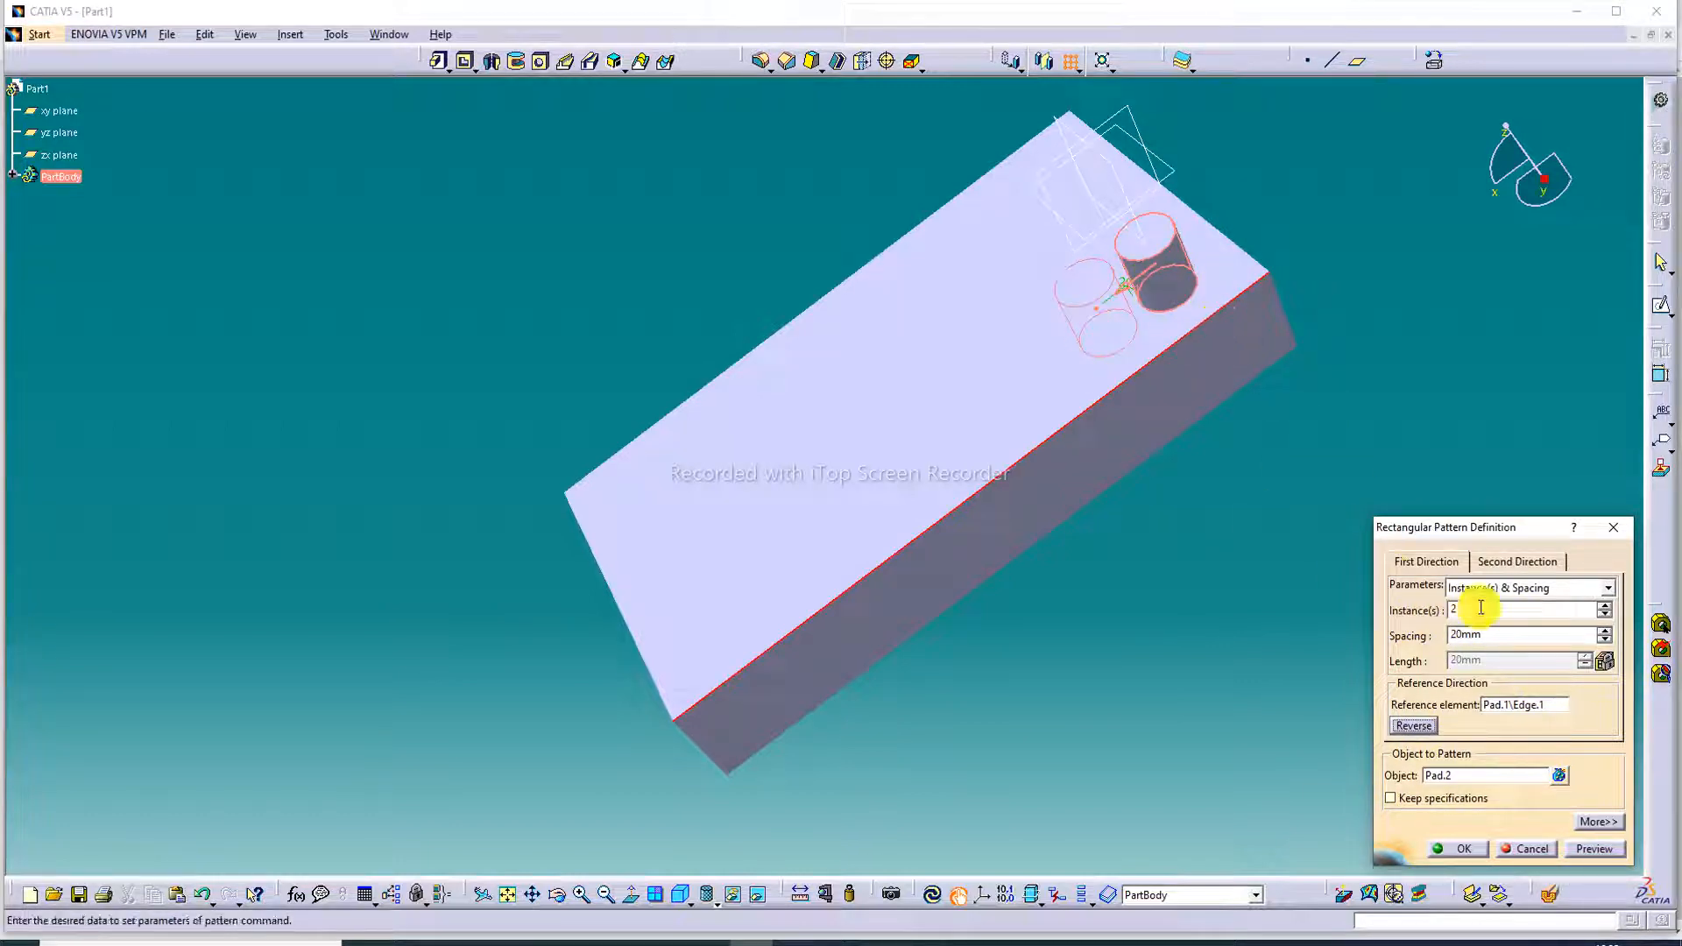
- Set the pattern's first direction to 9 instances at 20 mm spacing and preview the row of cylinders
left_click(1607, 608)
left_click(1607, 608)
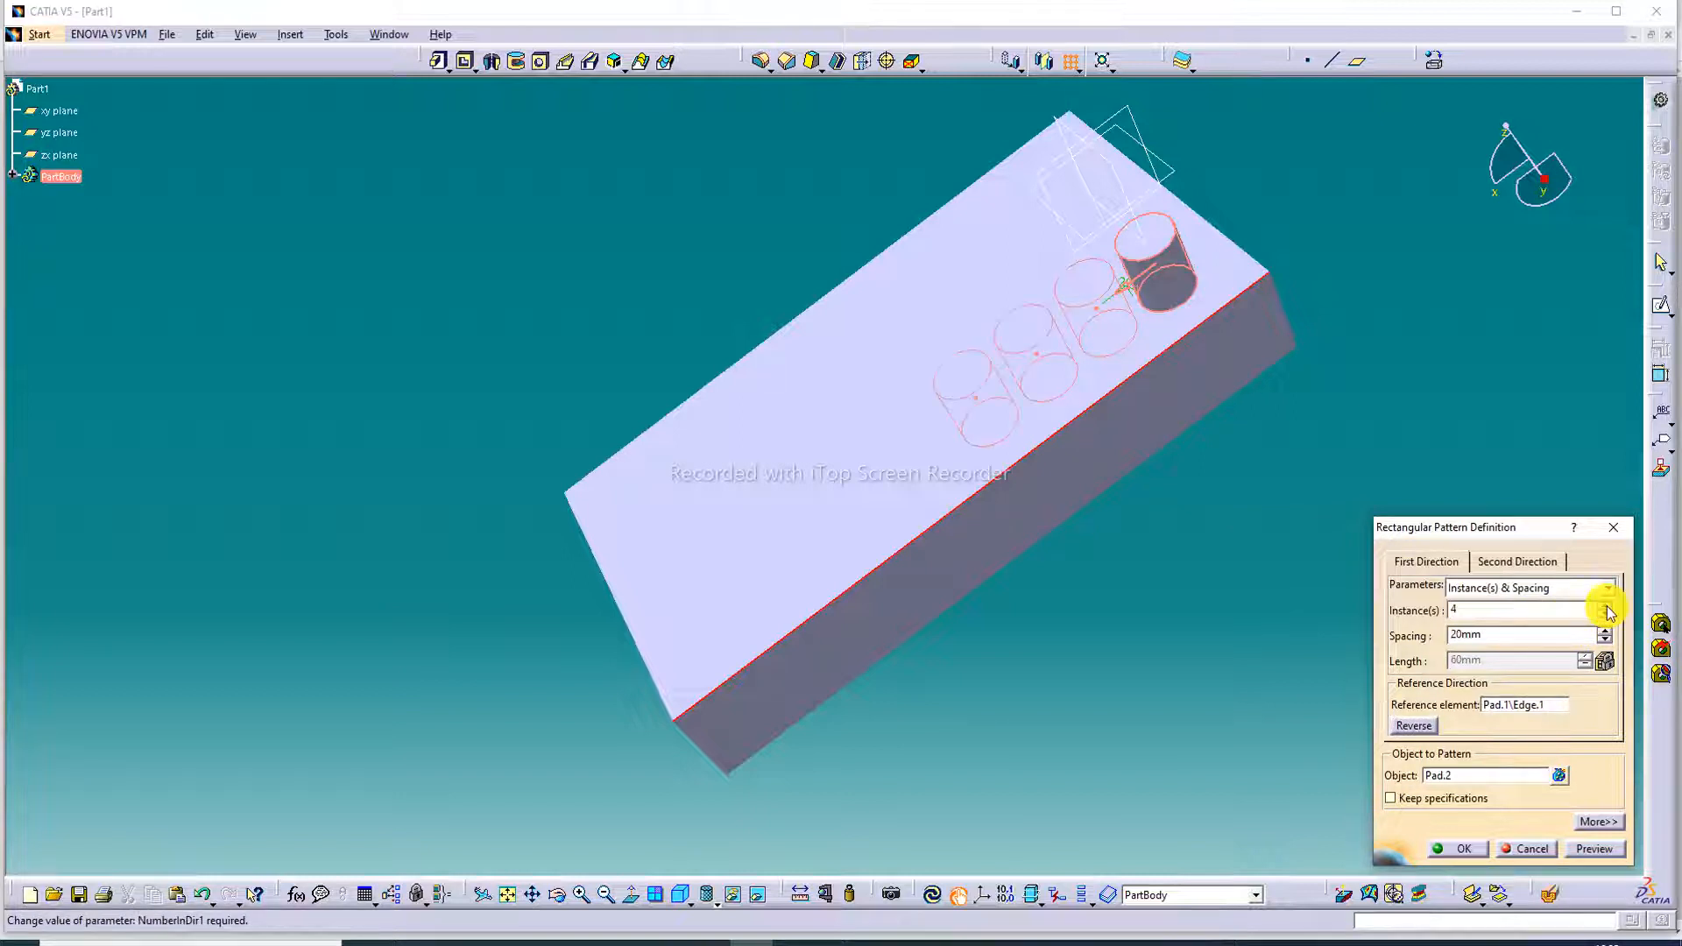
left_click(1607, 609)
left_click(1608, 608)
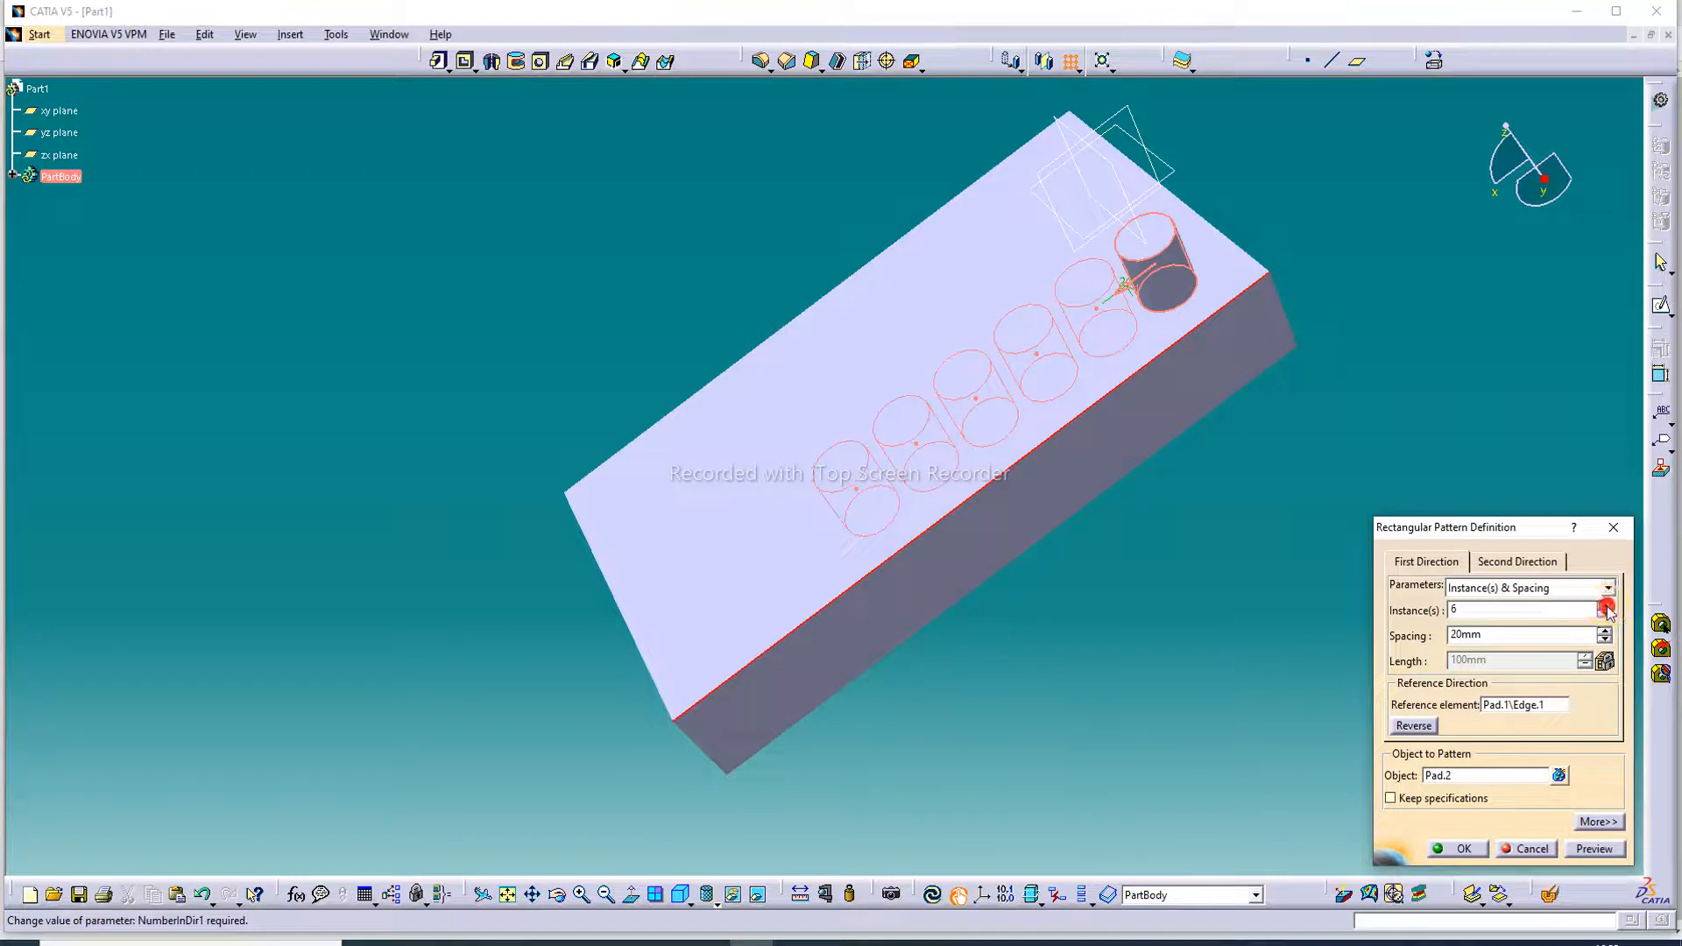
left_click(1607, 608)
left_click(1607, 608)
middle_click_drag(1228, 398, 1140, 526)
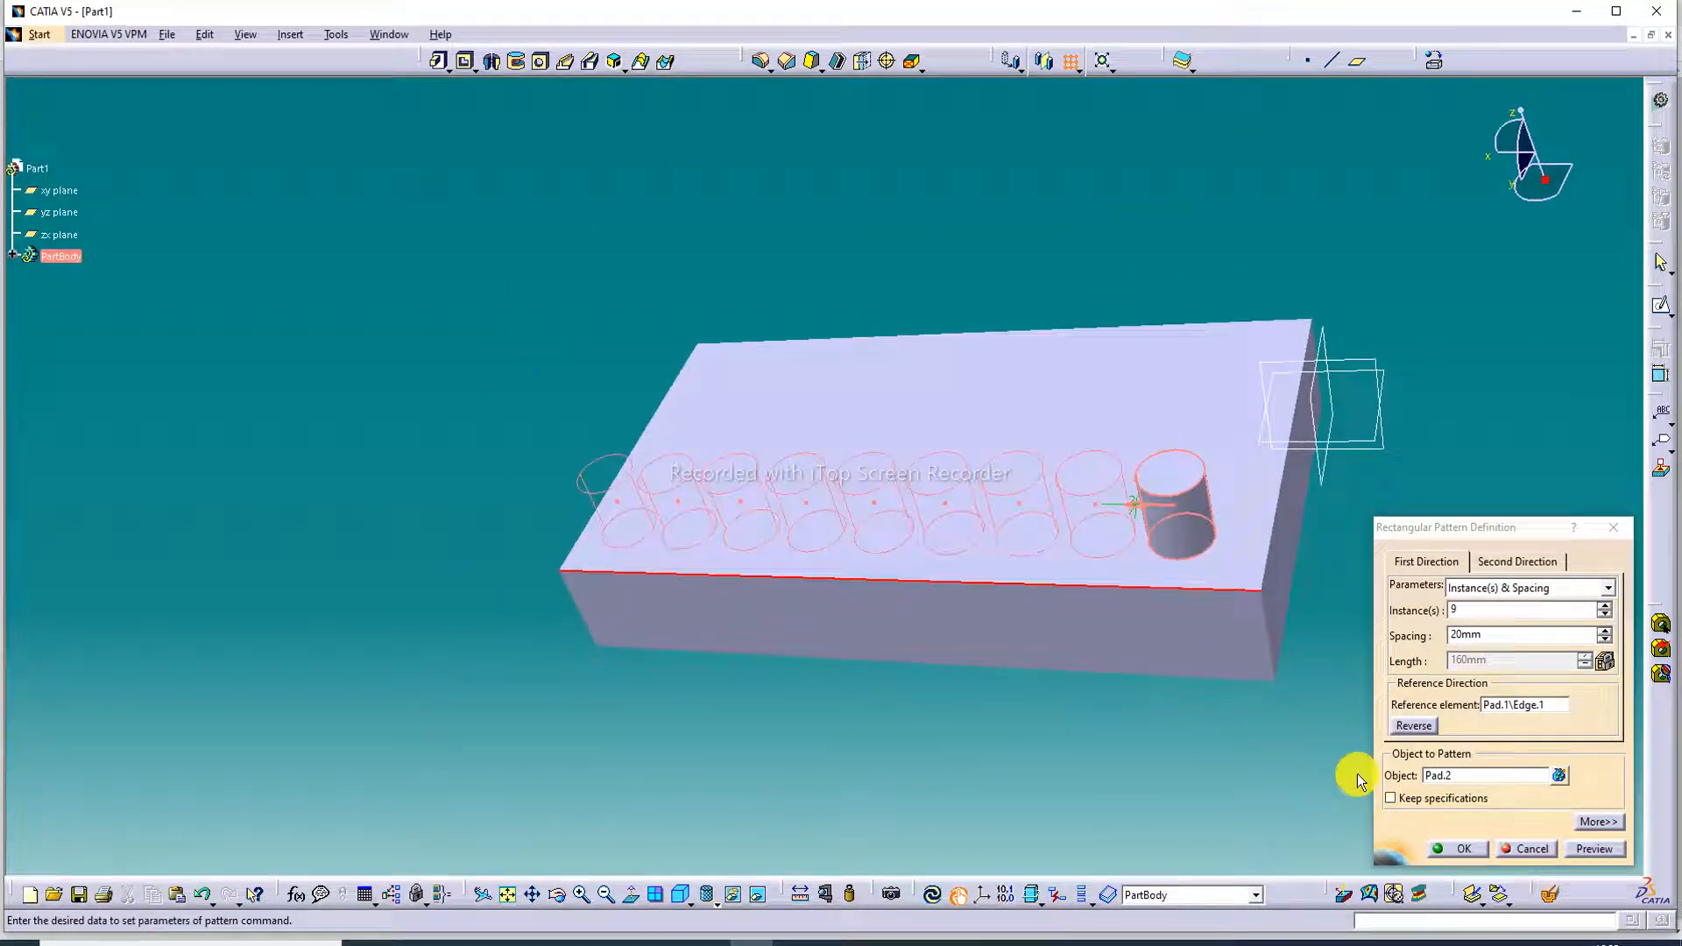
left_click(1590, 849)
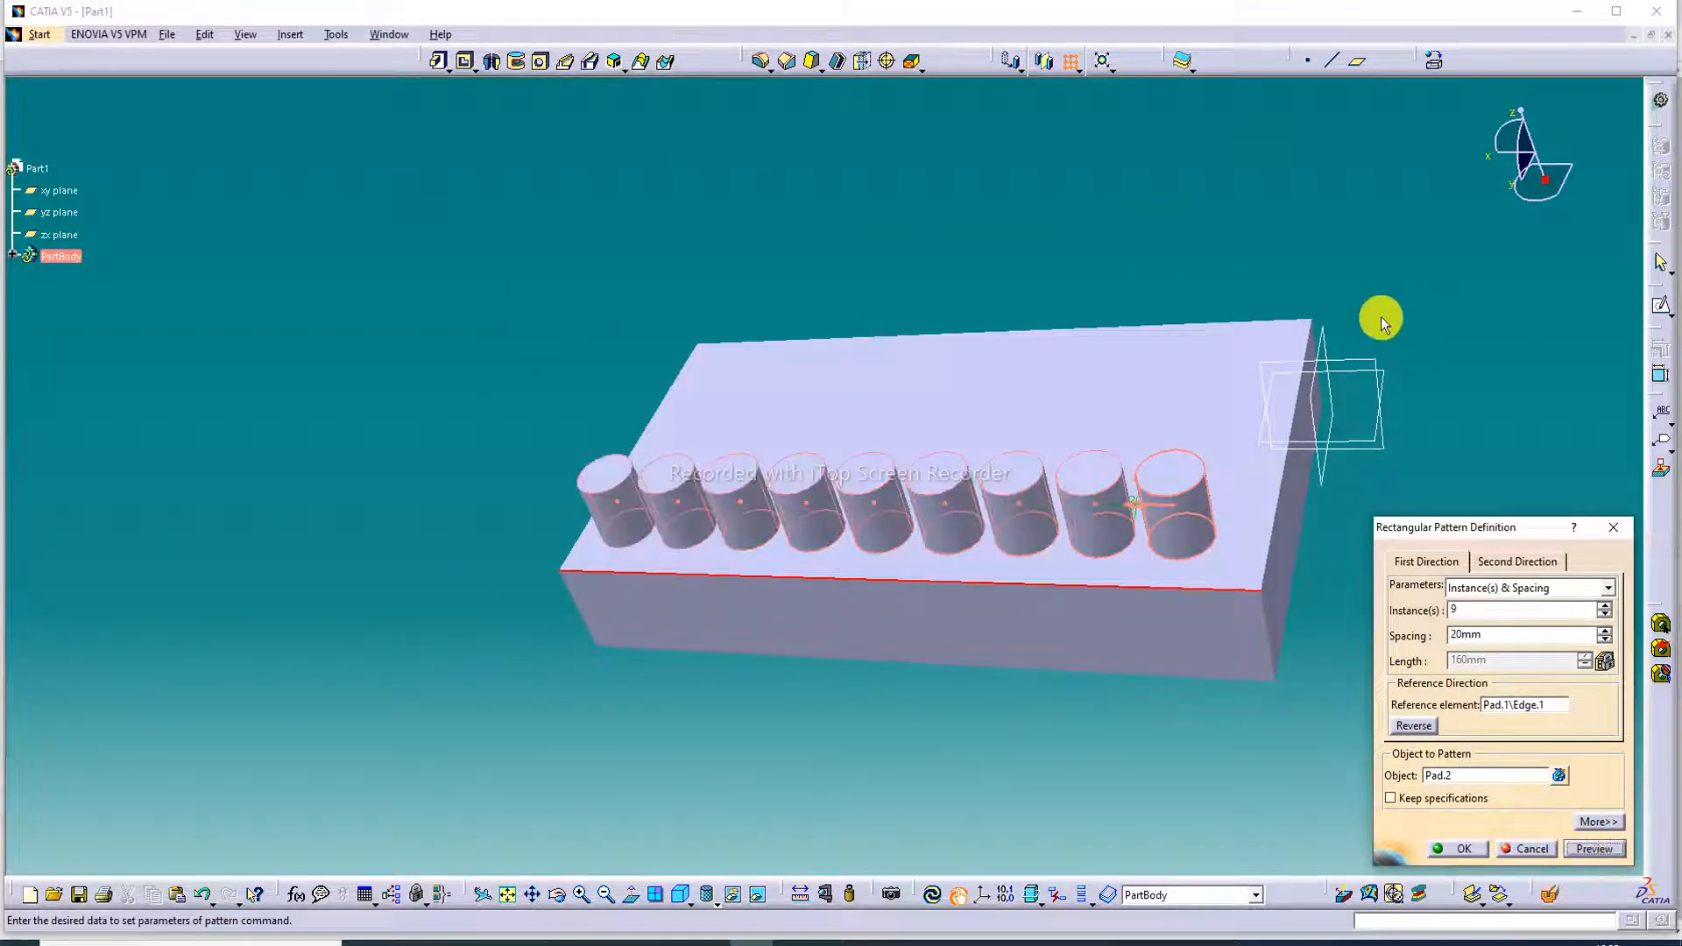
middle_click_drag(1382, 324, 1095, 437)
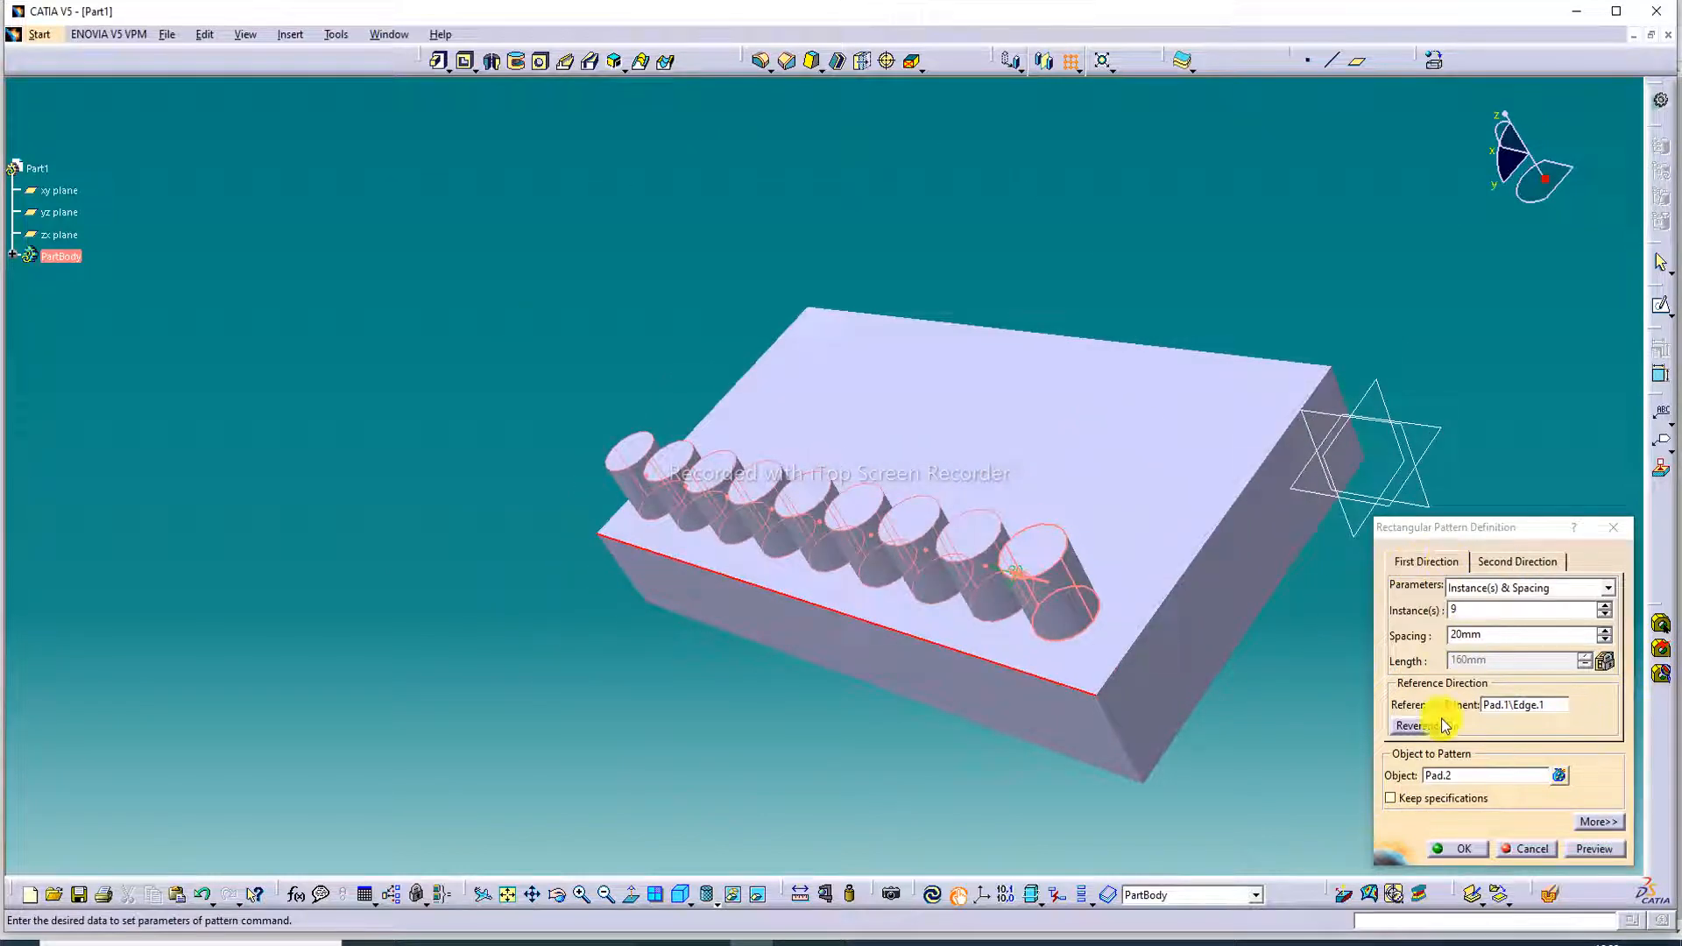
- Define the pattern's second direction along the block's short top edge beside the original cylinder
left_click(1517, 564)
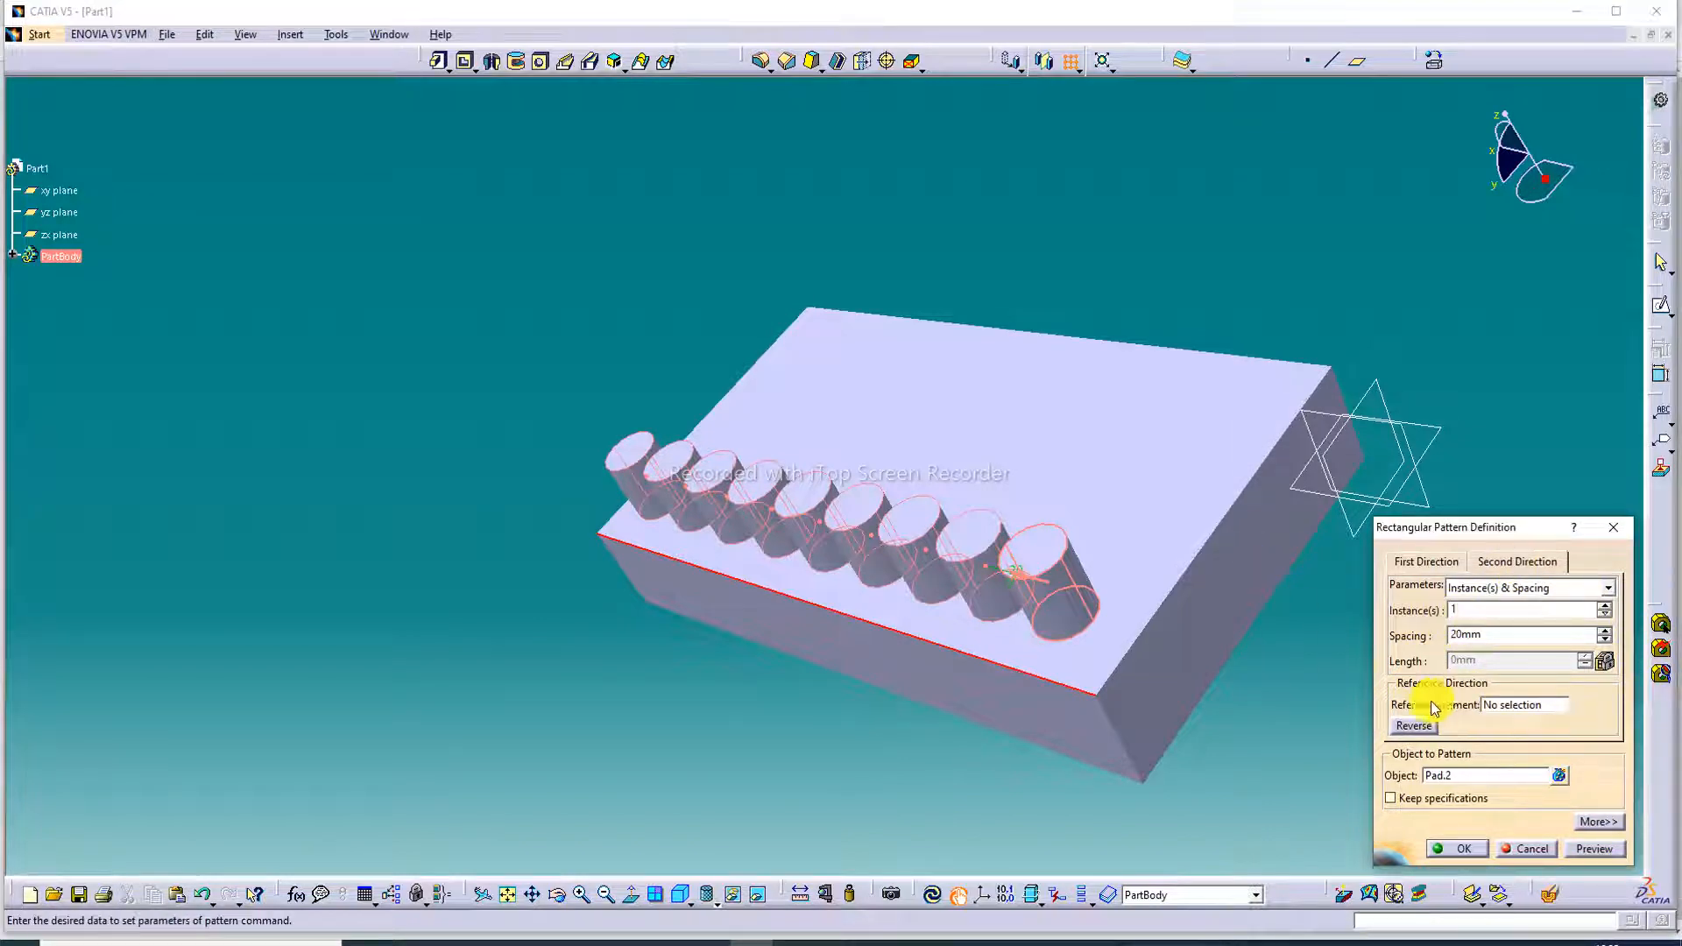
left_click(1498, 705)
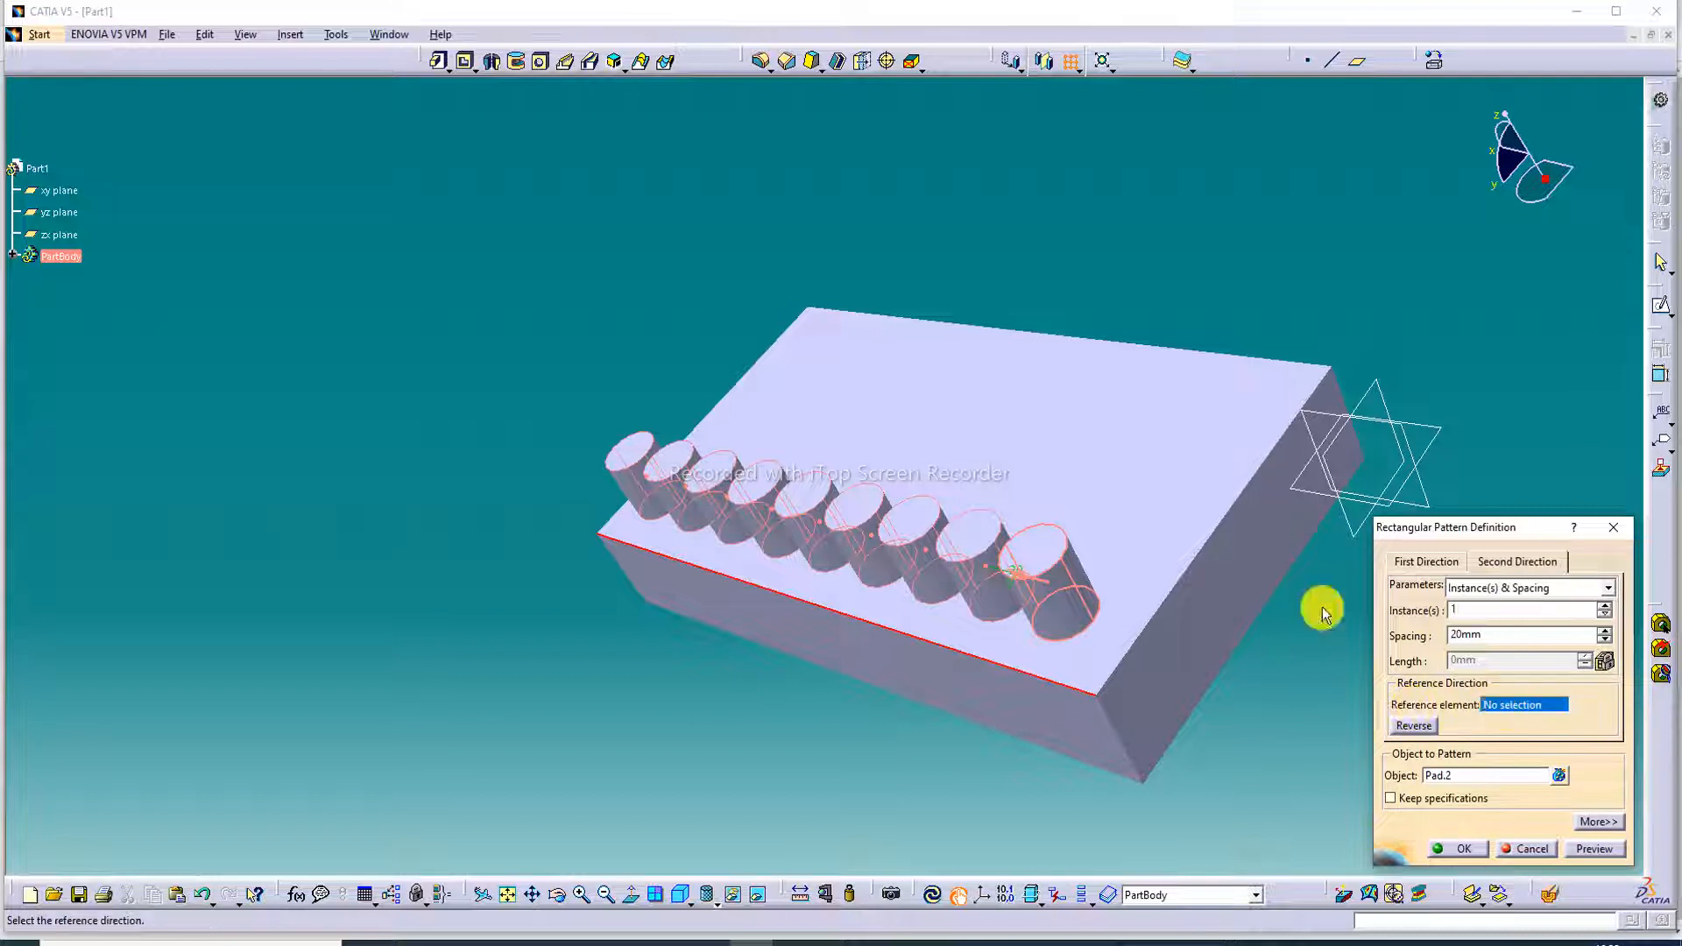
left_click(1209, 547)
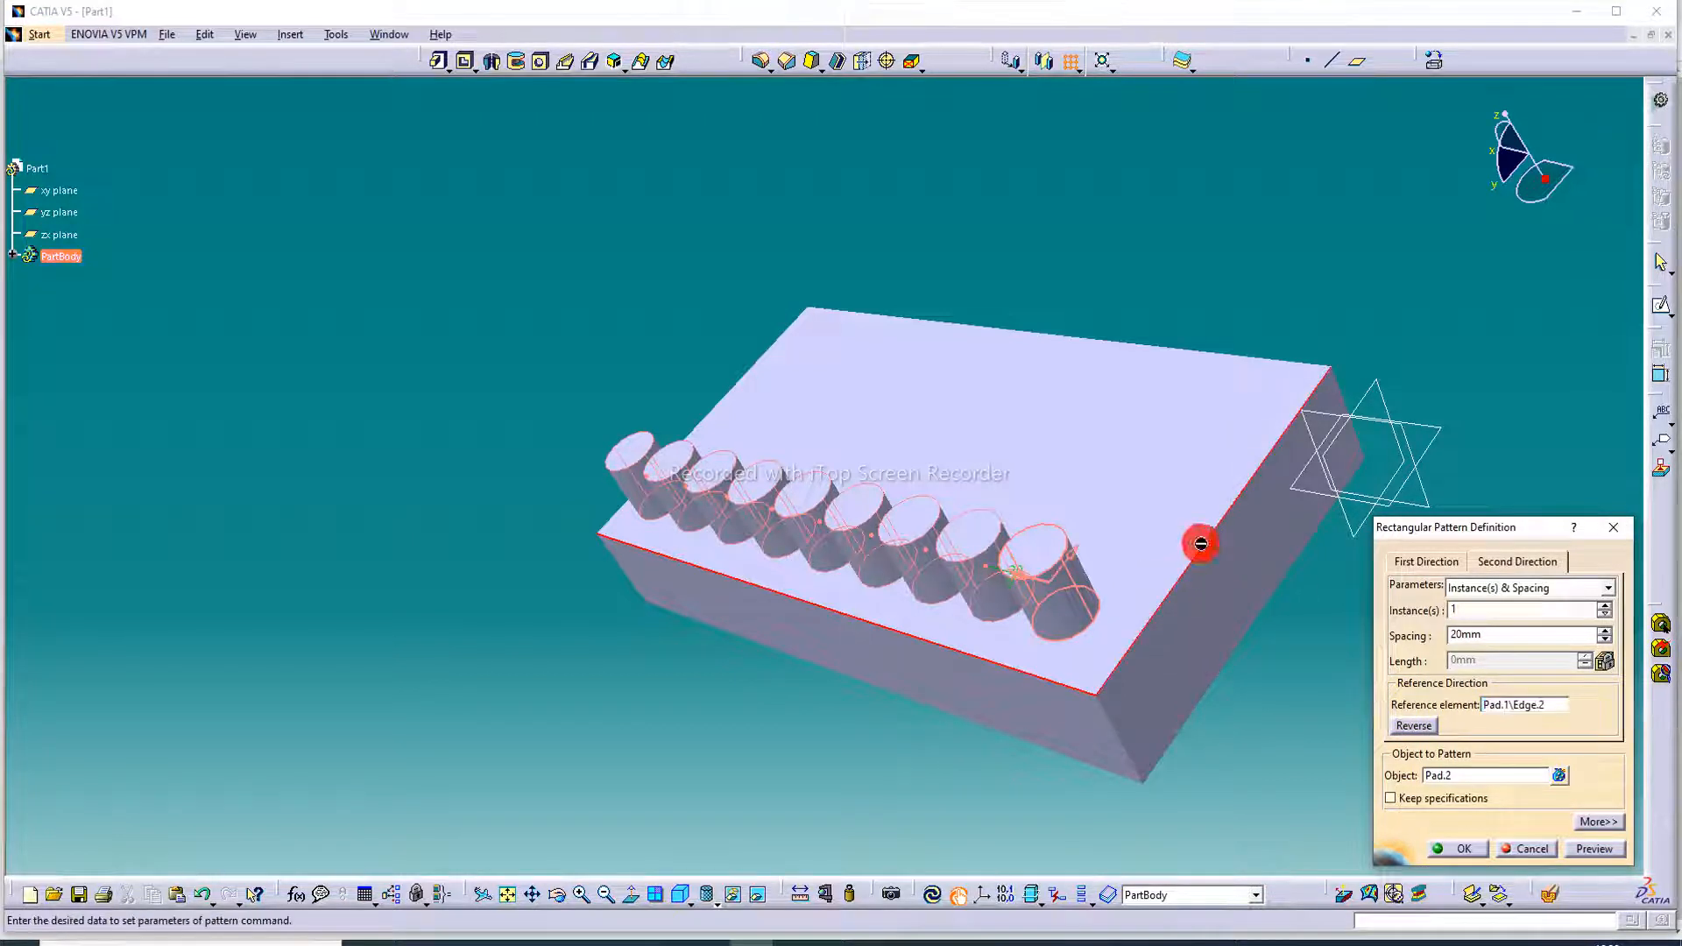
- Set the second direction to 5 instances at 20 mm spacing, preview the grid of cylinders and create the pattern
left_click(1609, 606)
left_click(1608, 606)
left_click(1609, 607)
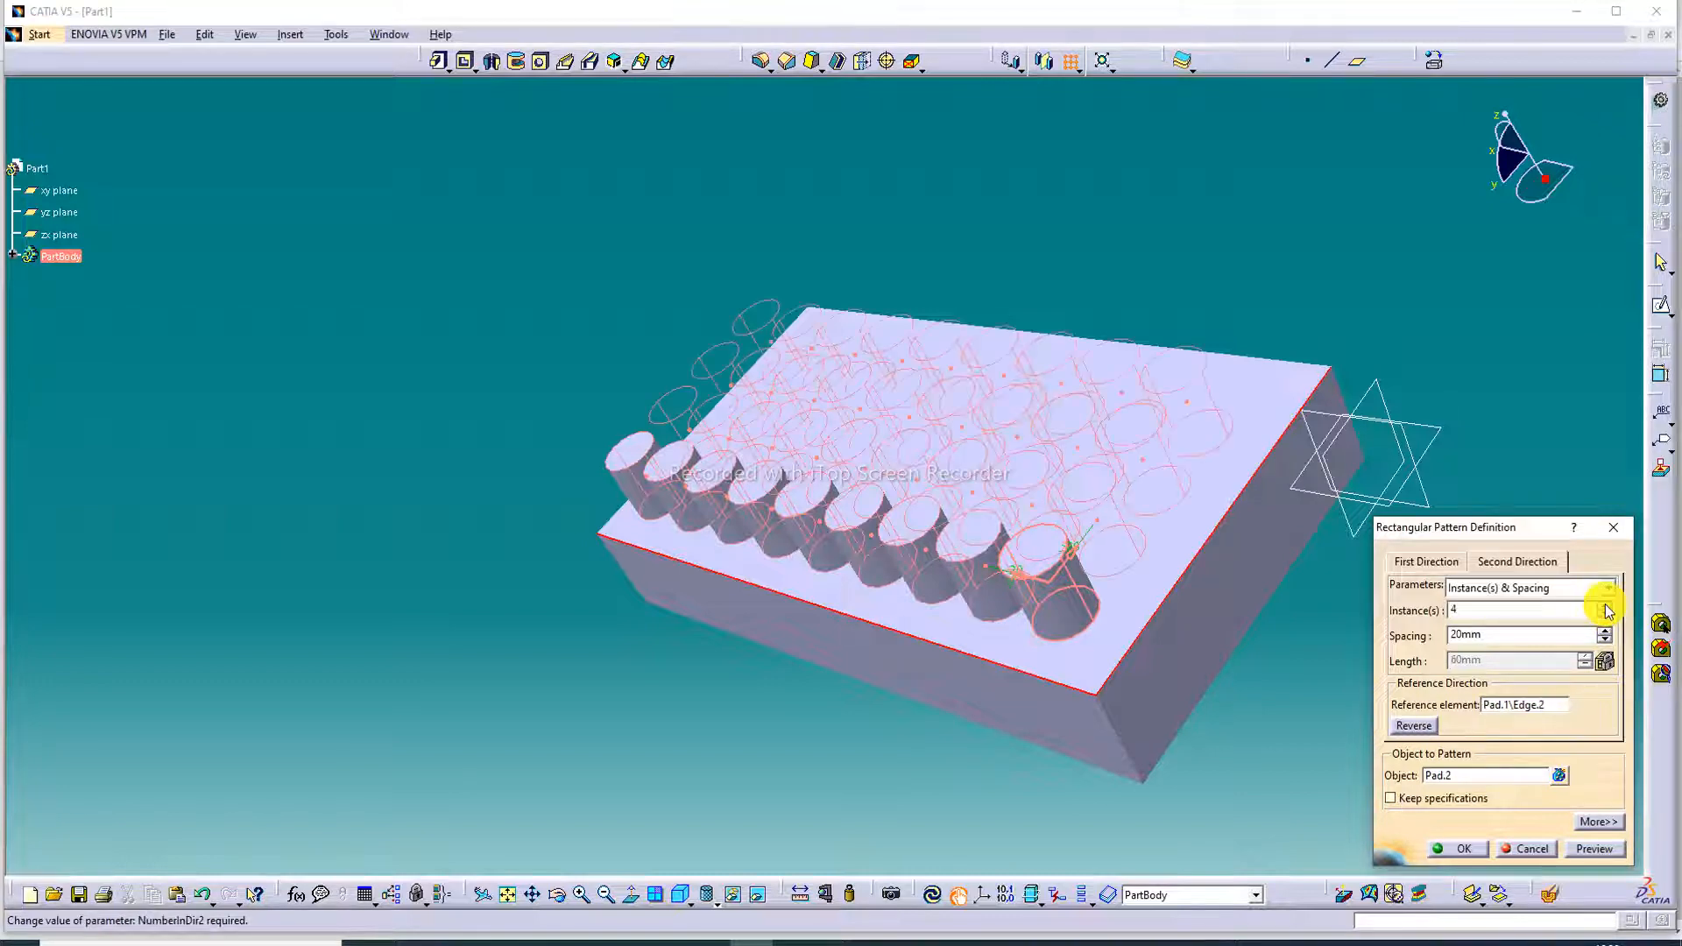
middle_click_drag(1434, 263, 987, 444)
type("4")
left_click(1606, 606)
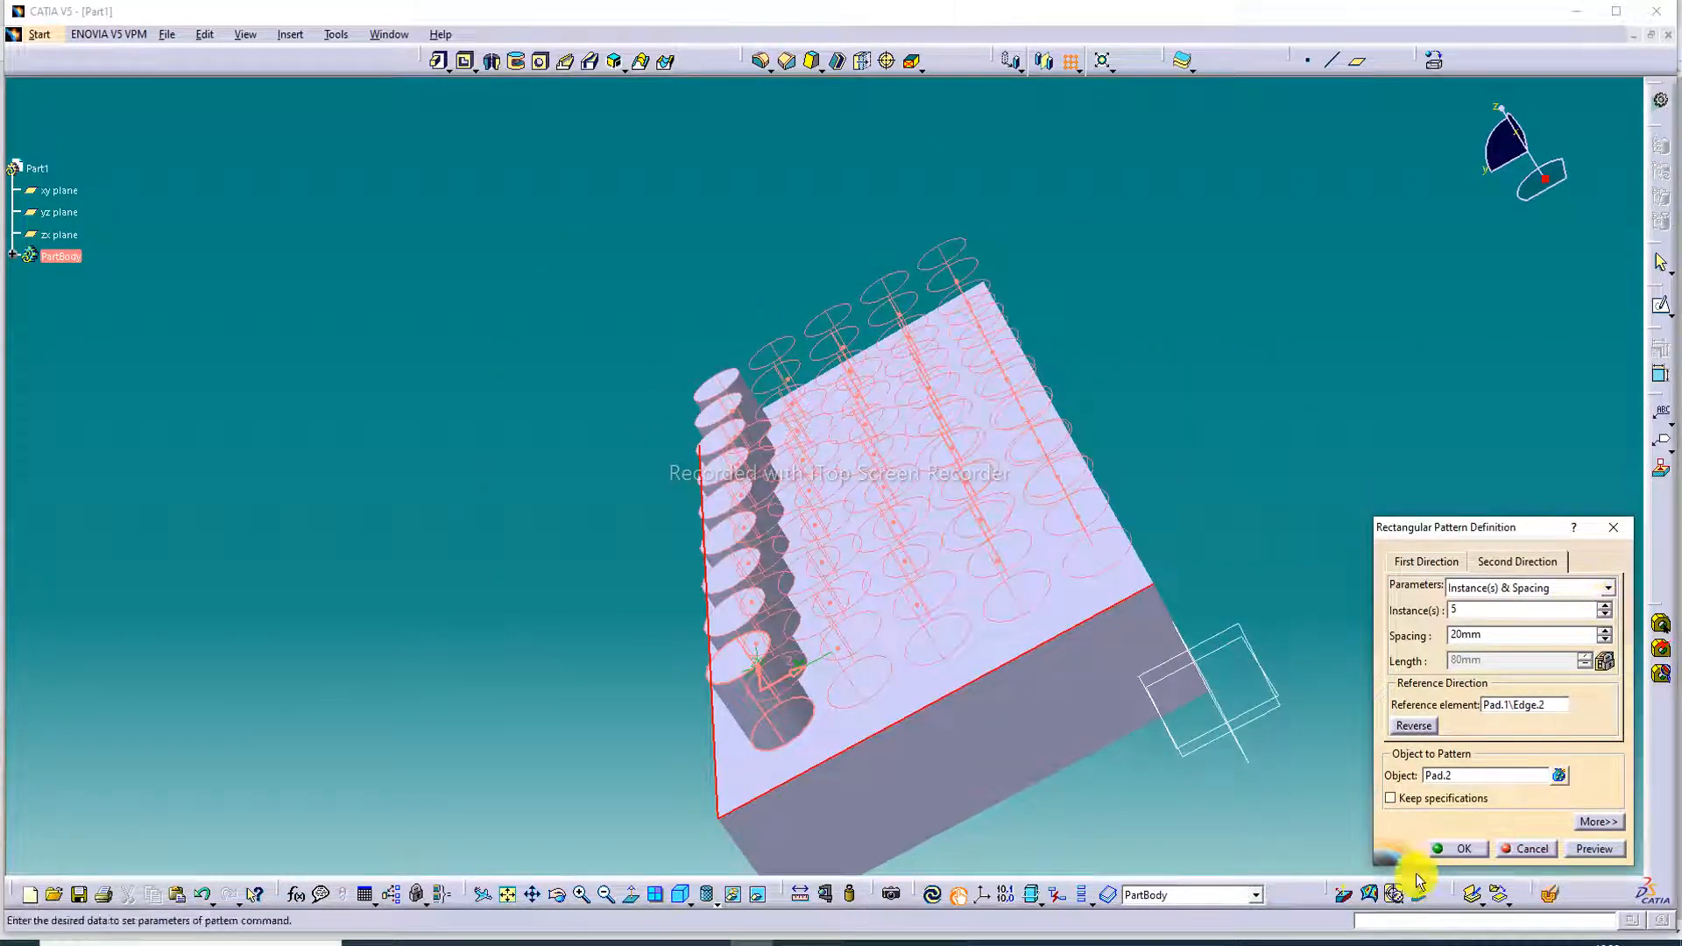
middle_click_drag(1232, 379, 1139, 480)
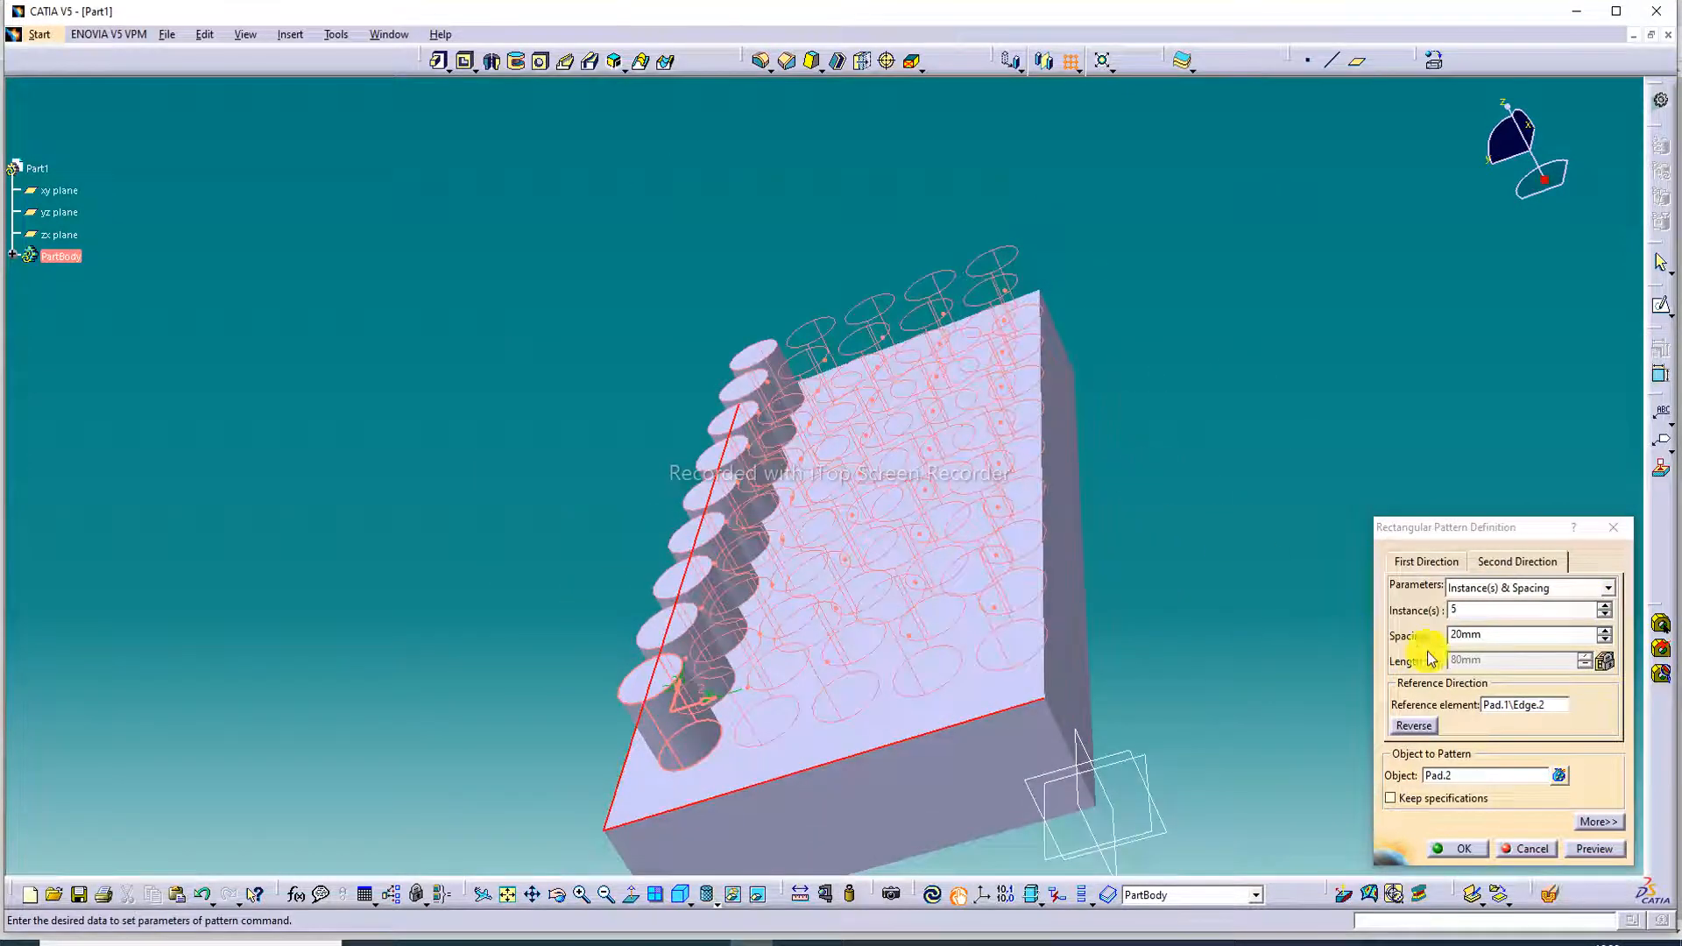
left_click(1586, 850)
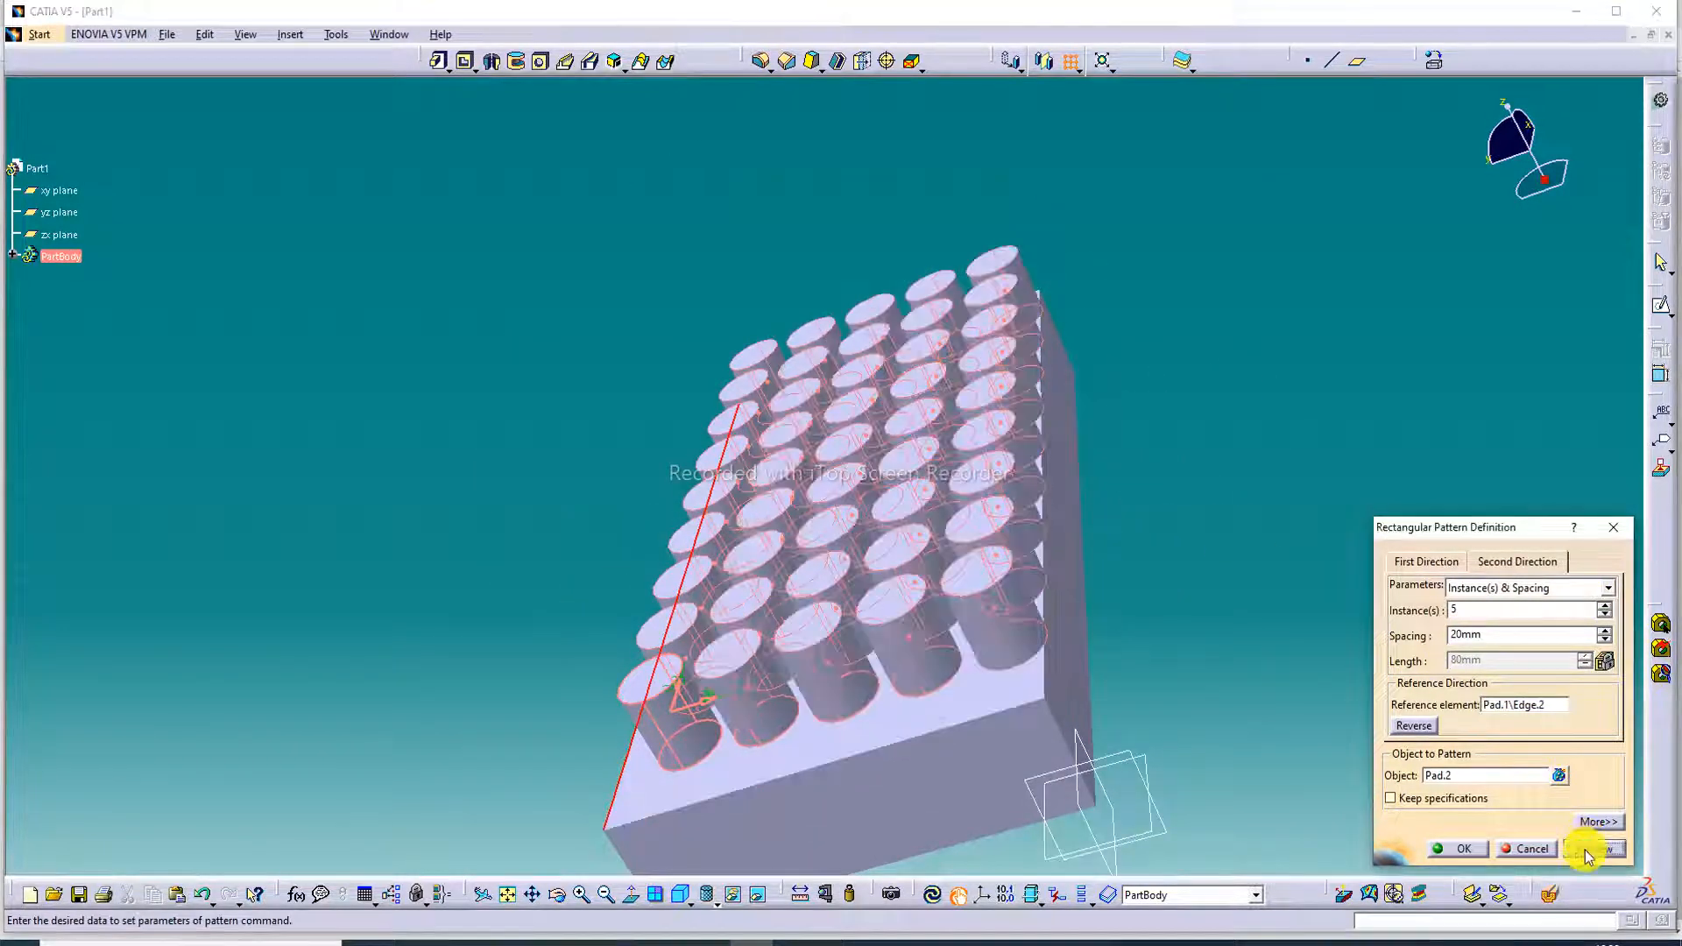
left_click(1458, 850)
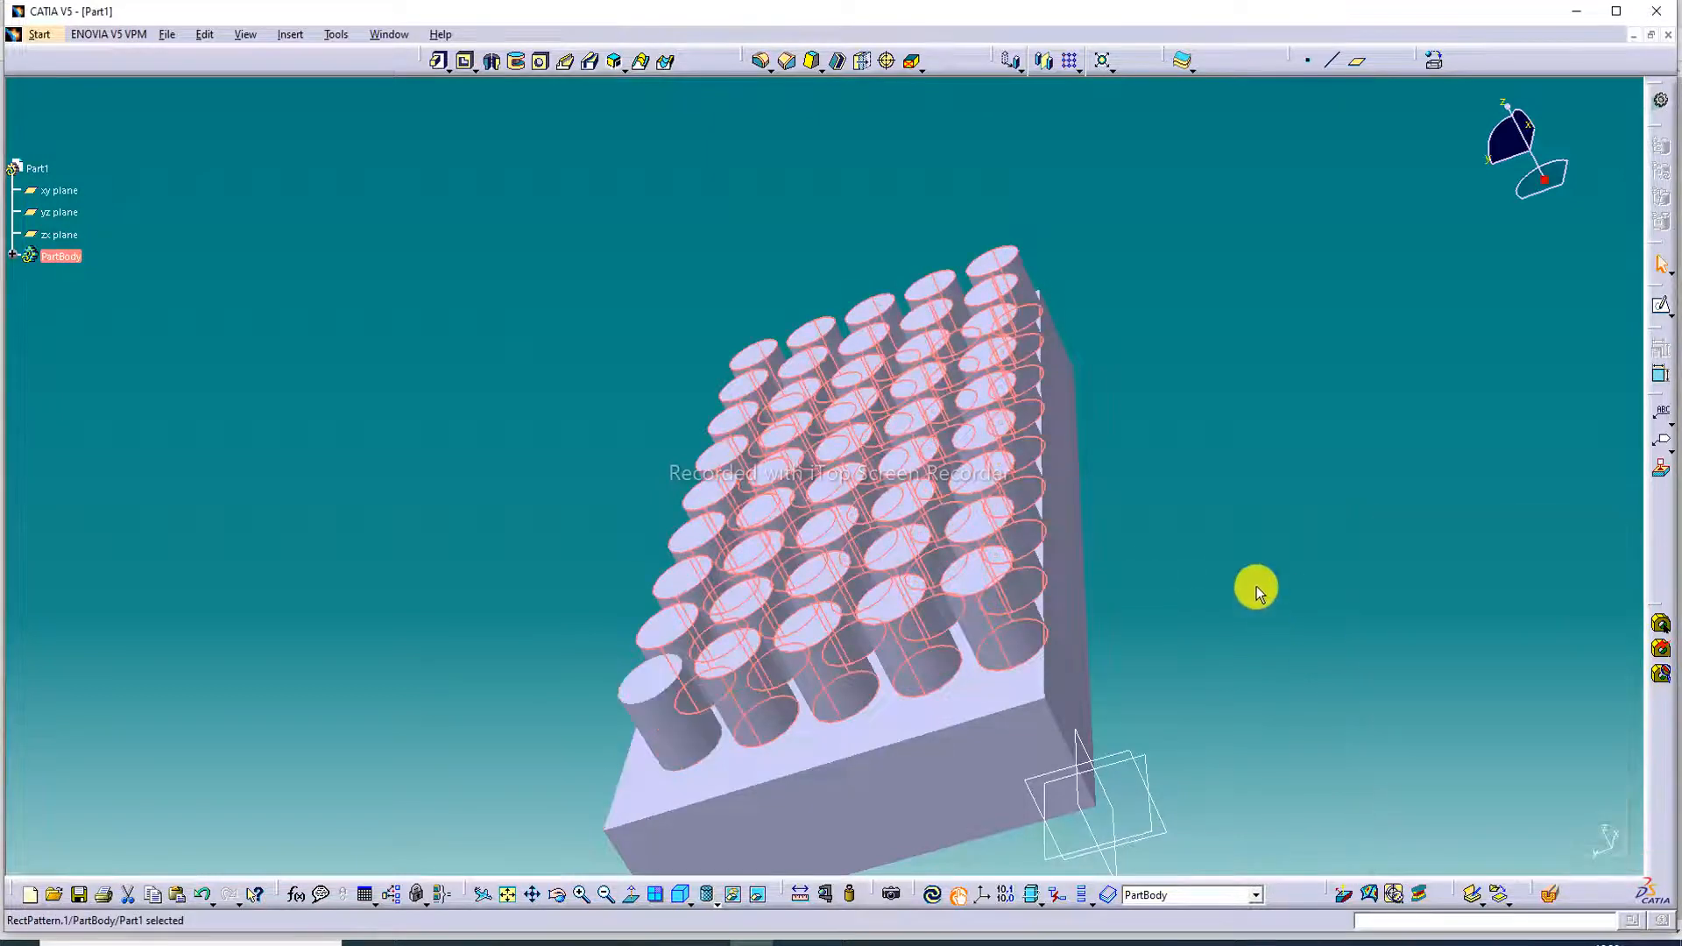
- Open the material library and apply the Gravel 1 construction material to the whole part body
middle_click_drag(1111, 280, 1269, 75)
middle_click_drag(1218, 307, 1201, 60)
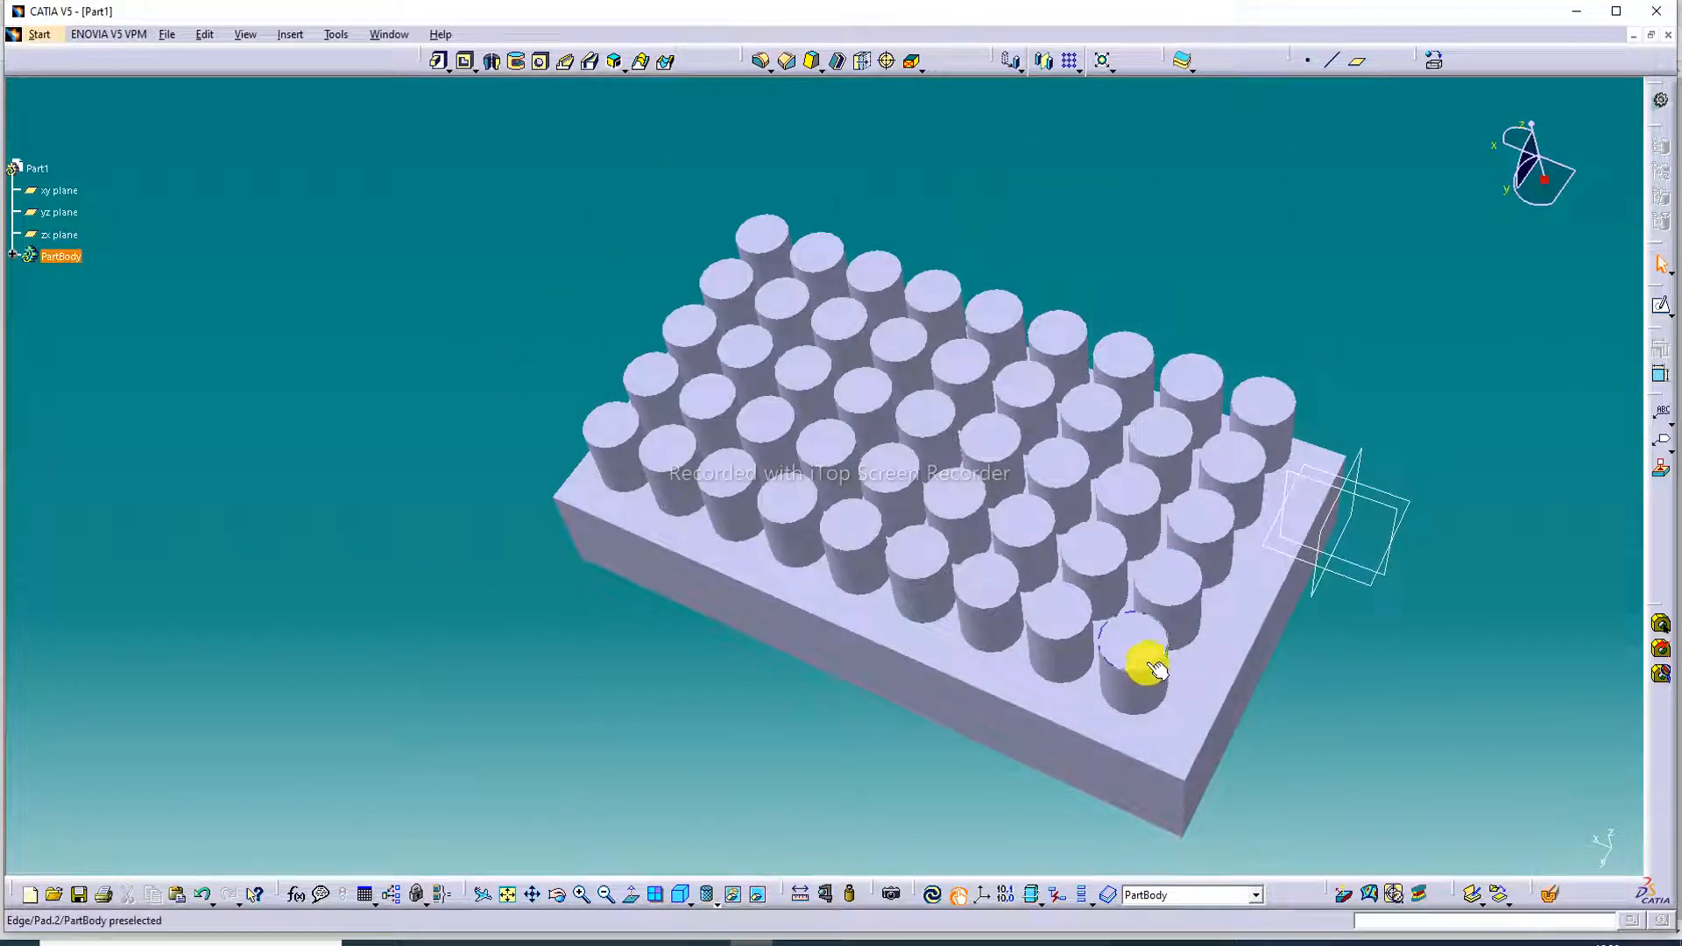
left_click(1441, 56)
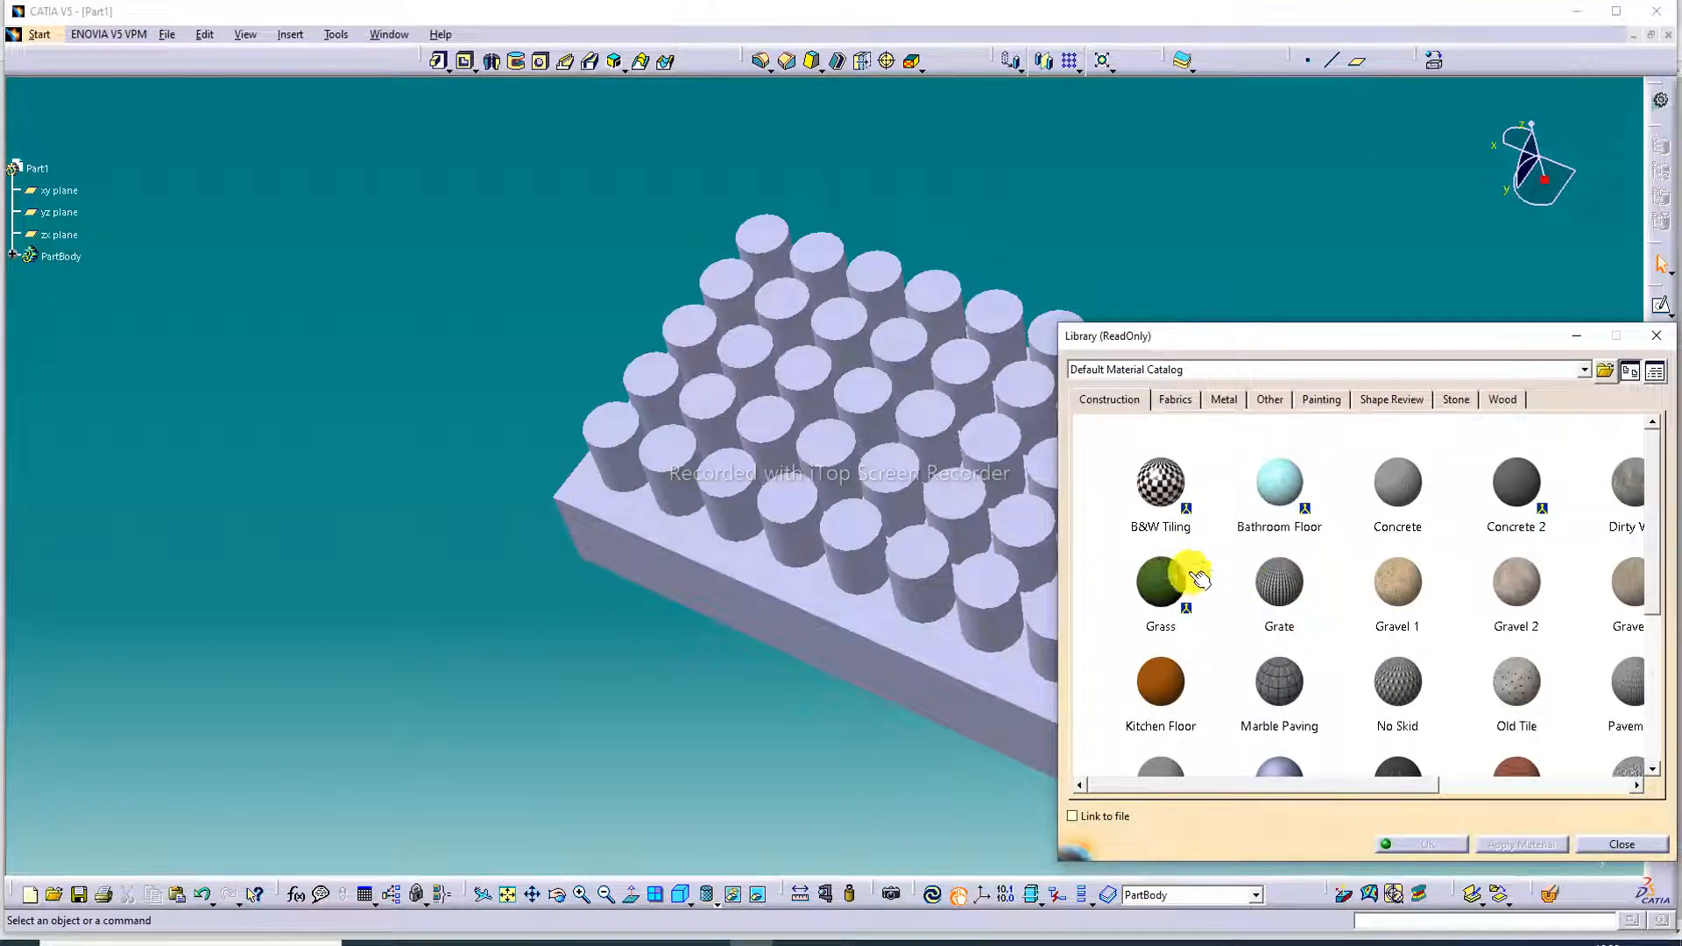
left_click_drag(1055, 581, 1125, 580)
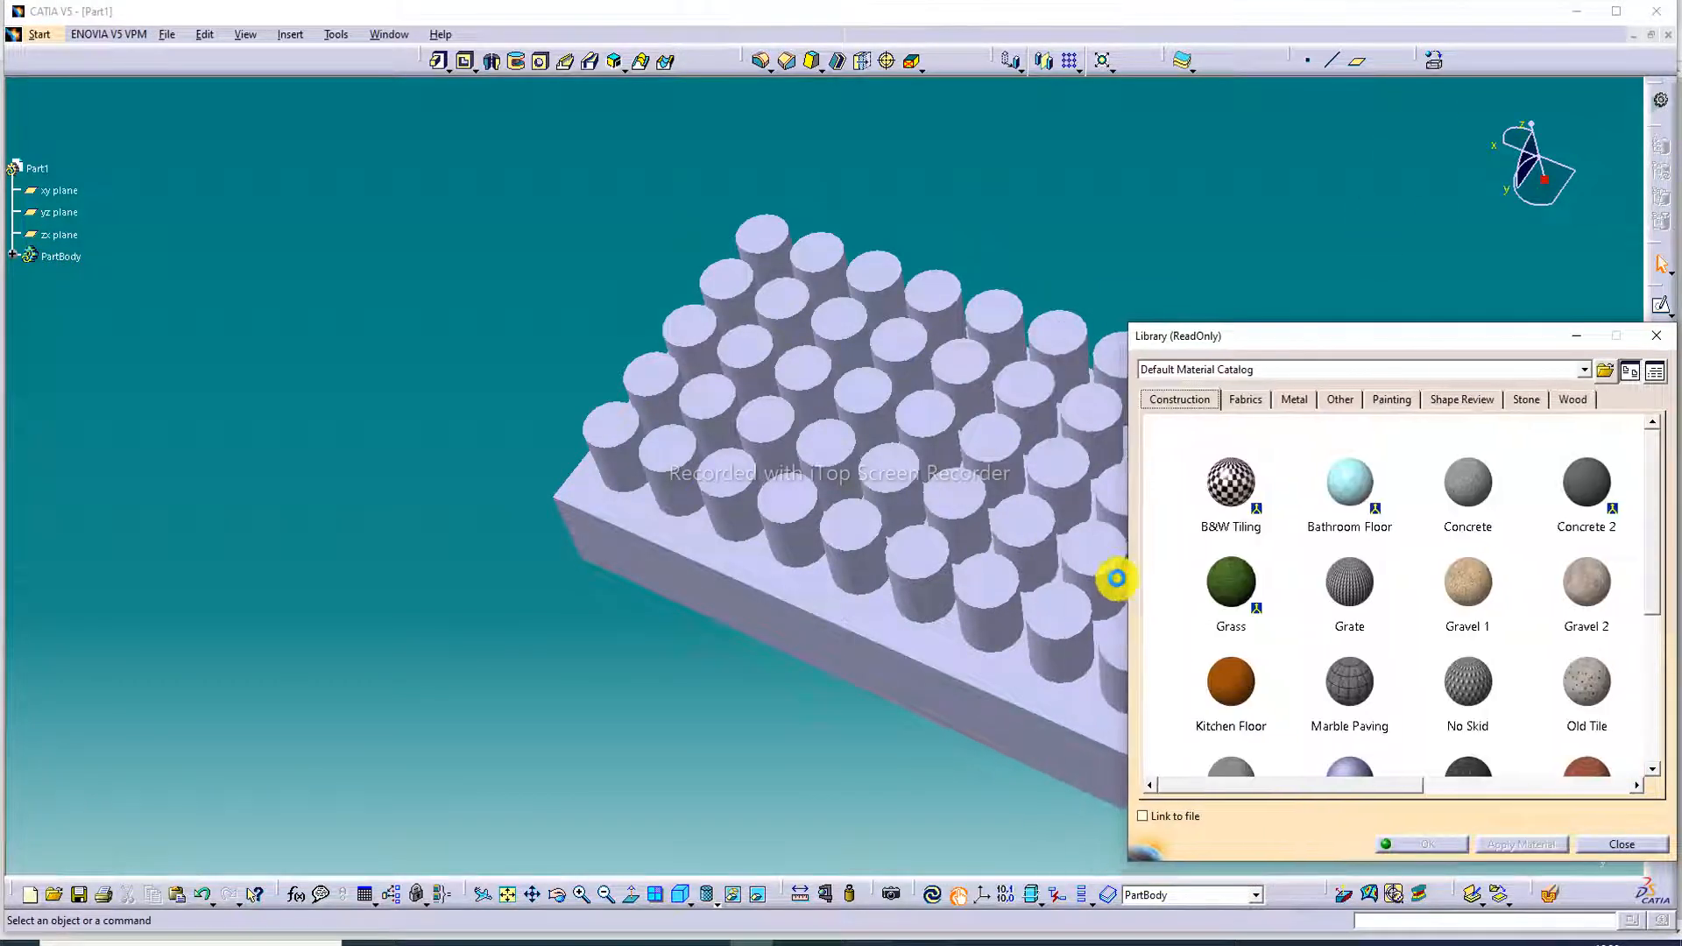
middle_click_drag(936, 513, 649, 488)
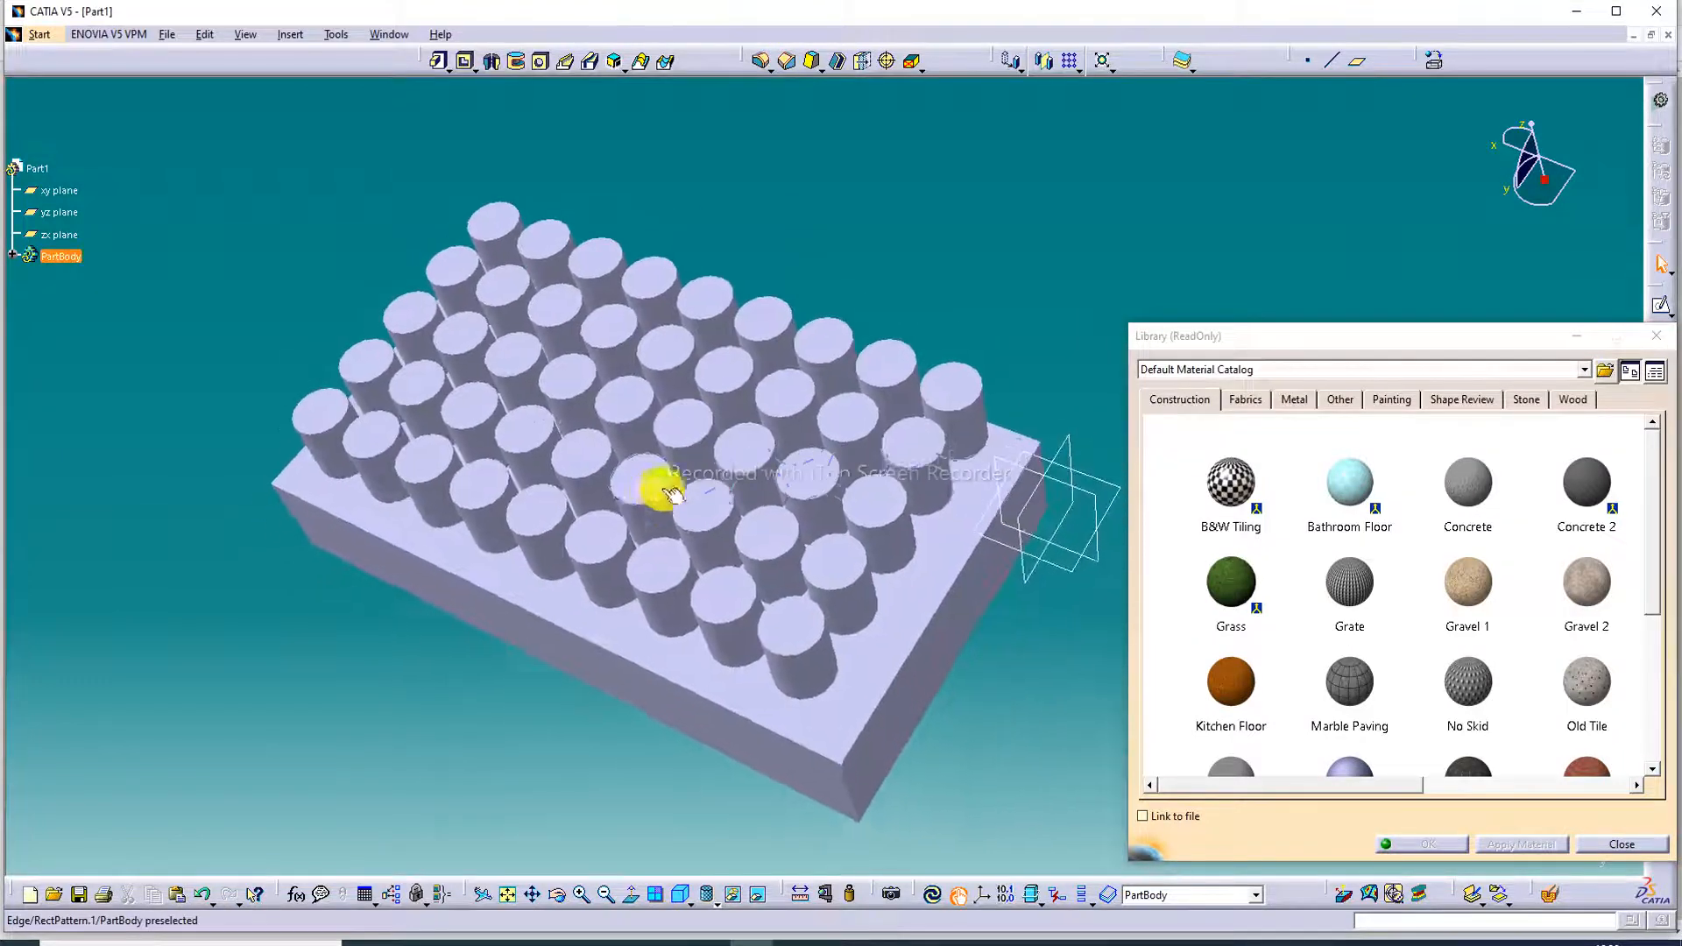
scroll(1486, 566, "down", 1)
left_click_drag(1480, 565, 856, 518)
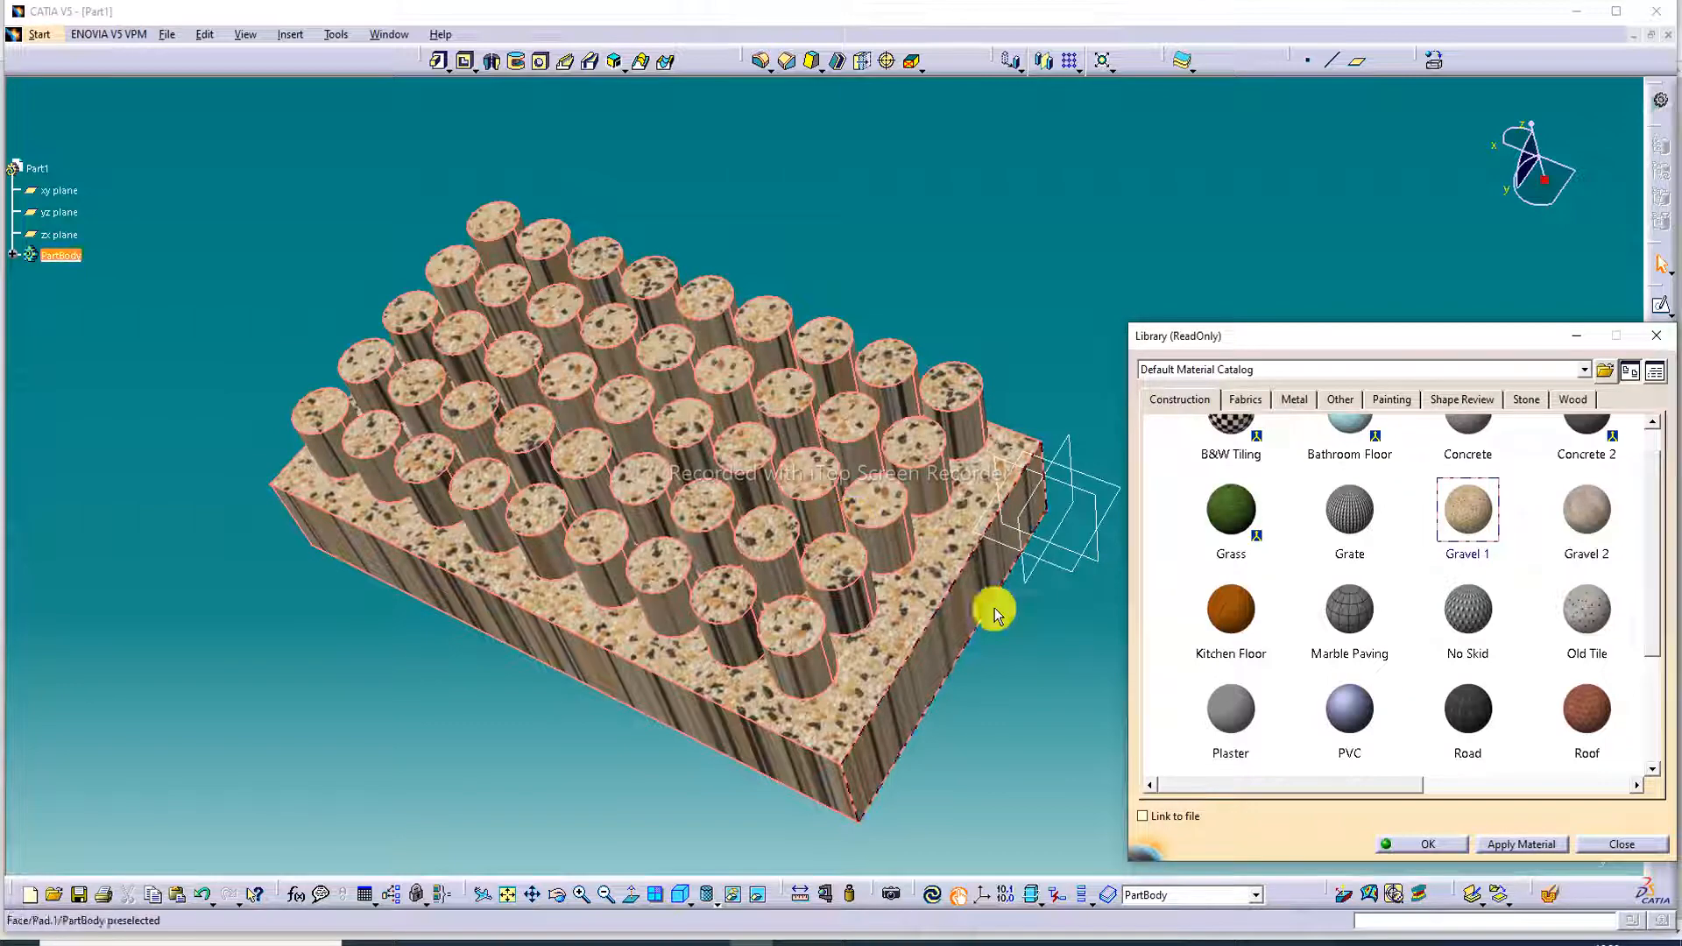
left_click(1039, 683)
middle_click_drag(941, 492, 996, 436)
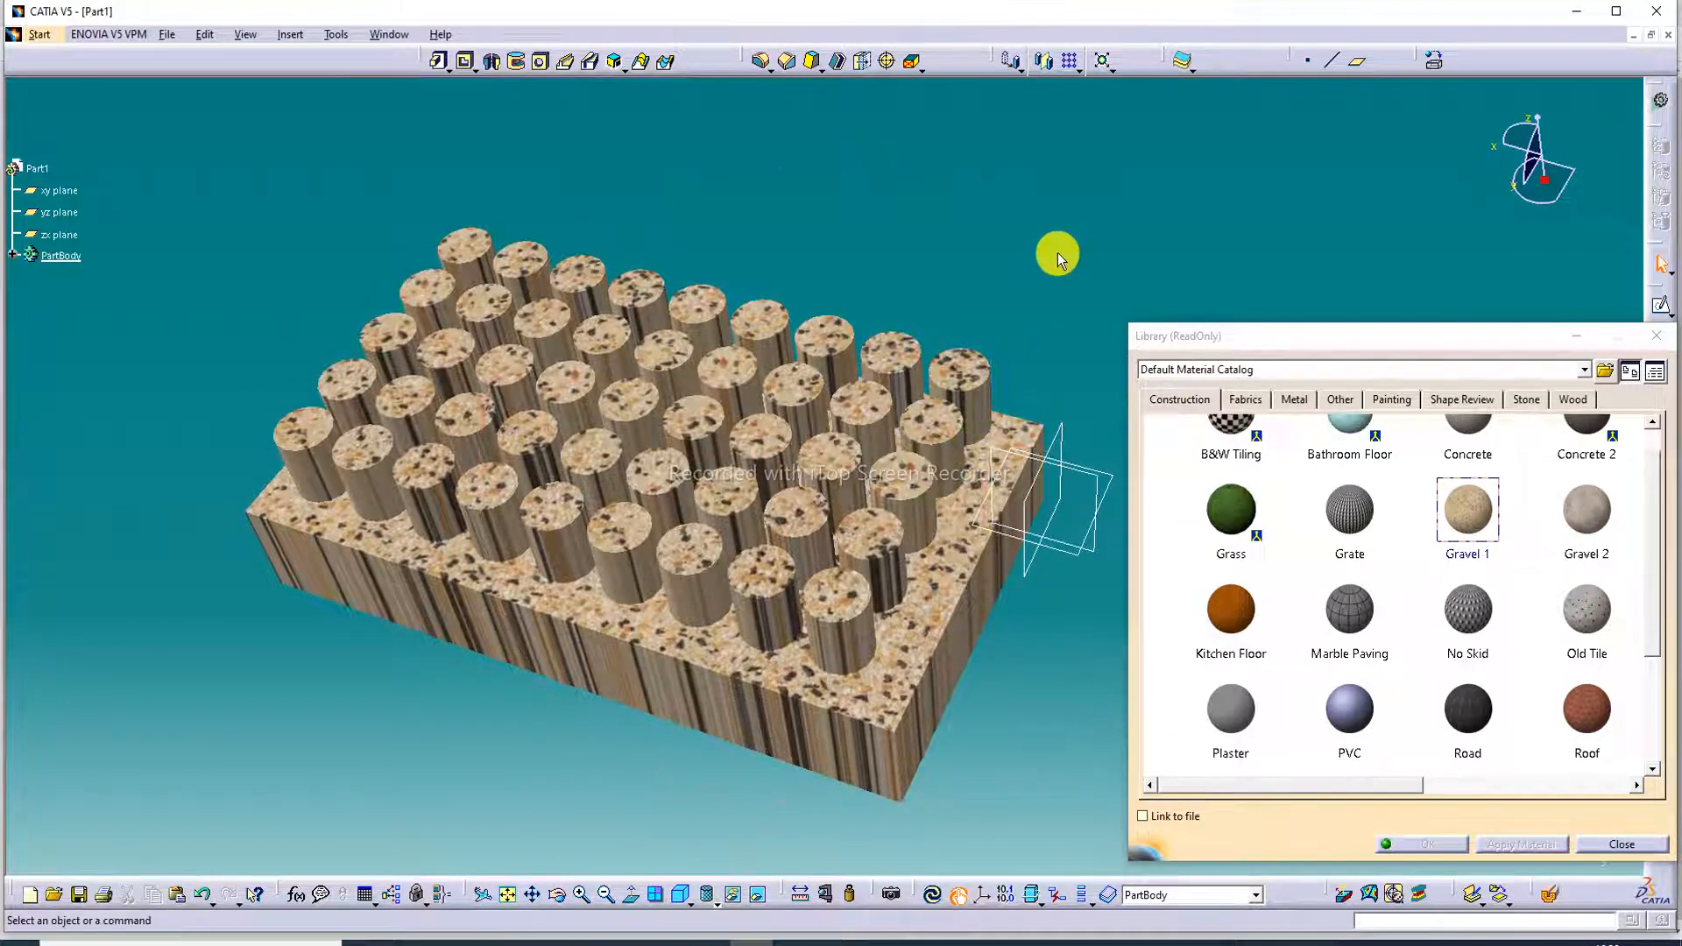
- Replace the part body's material with PVC from the construction materials
left_click_drag(1126, 518, 1187, 519)
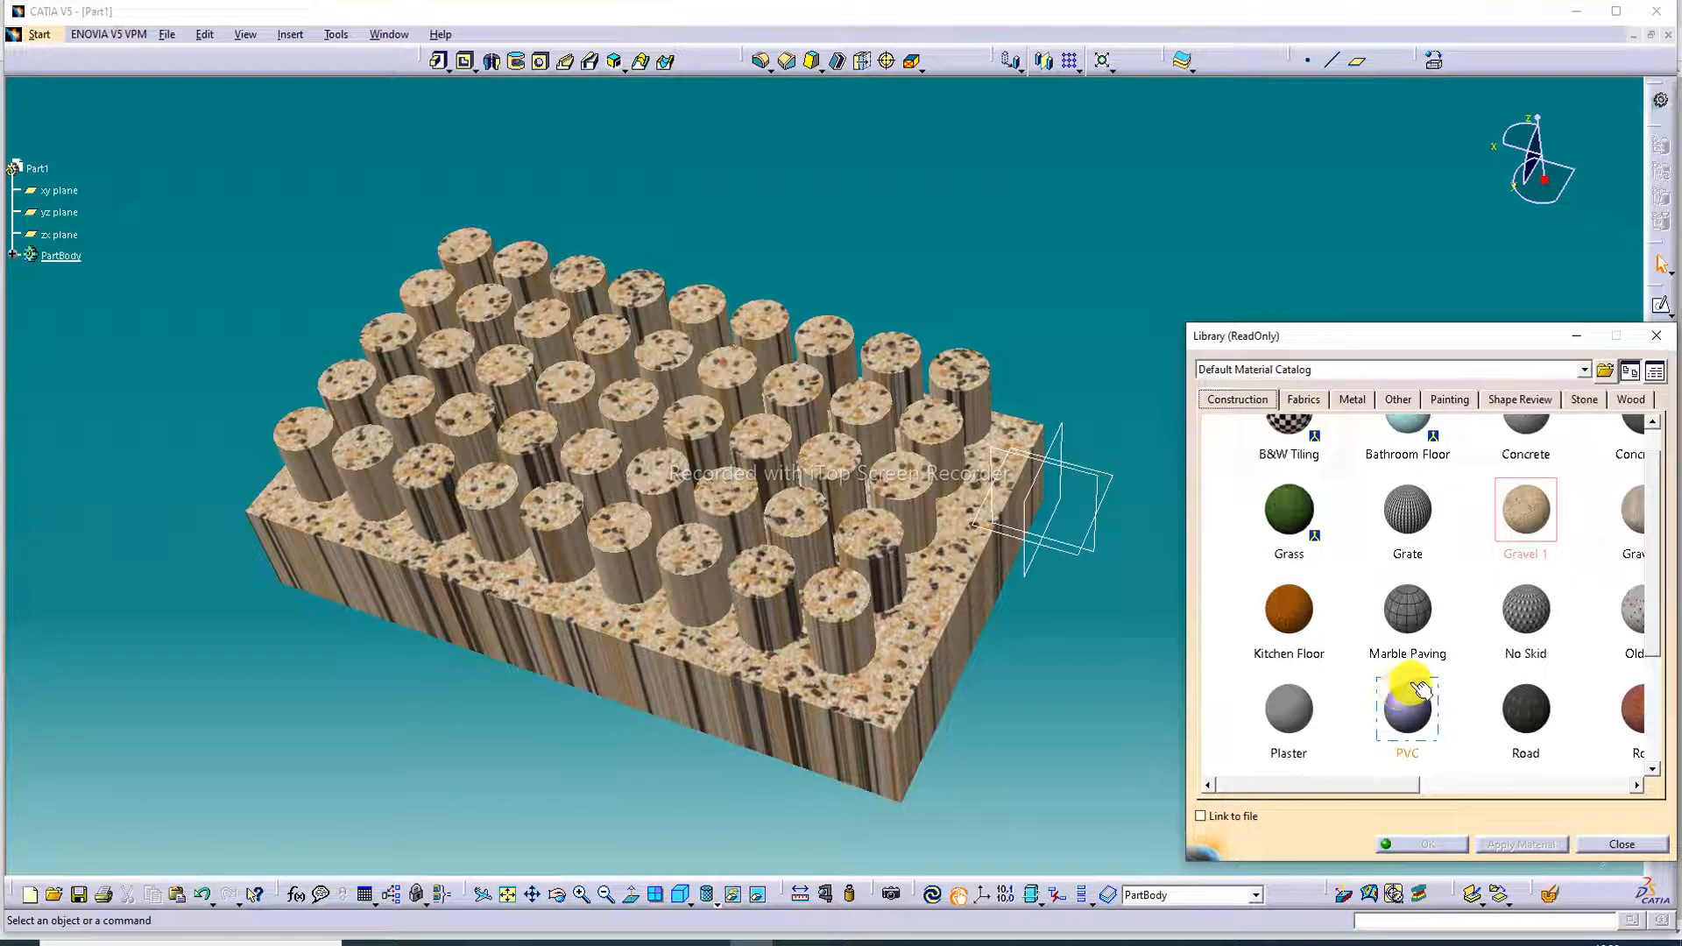
left_click_drag(1413, 711, 949, 615)
left_click(1091, 389)
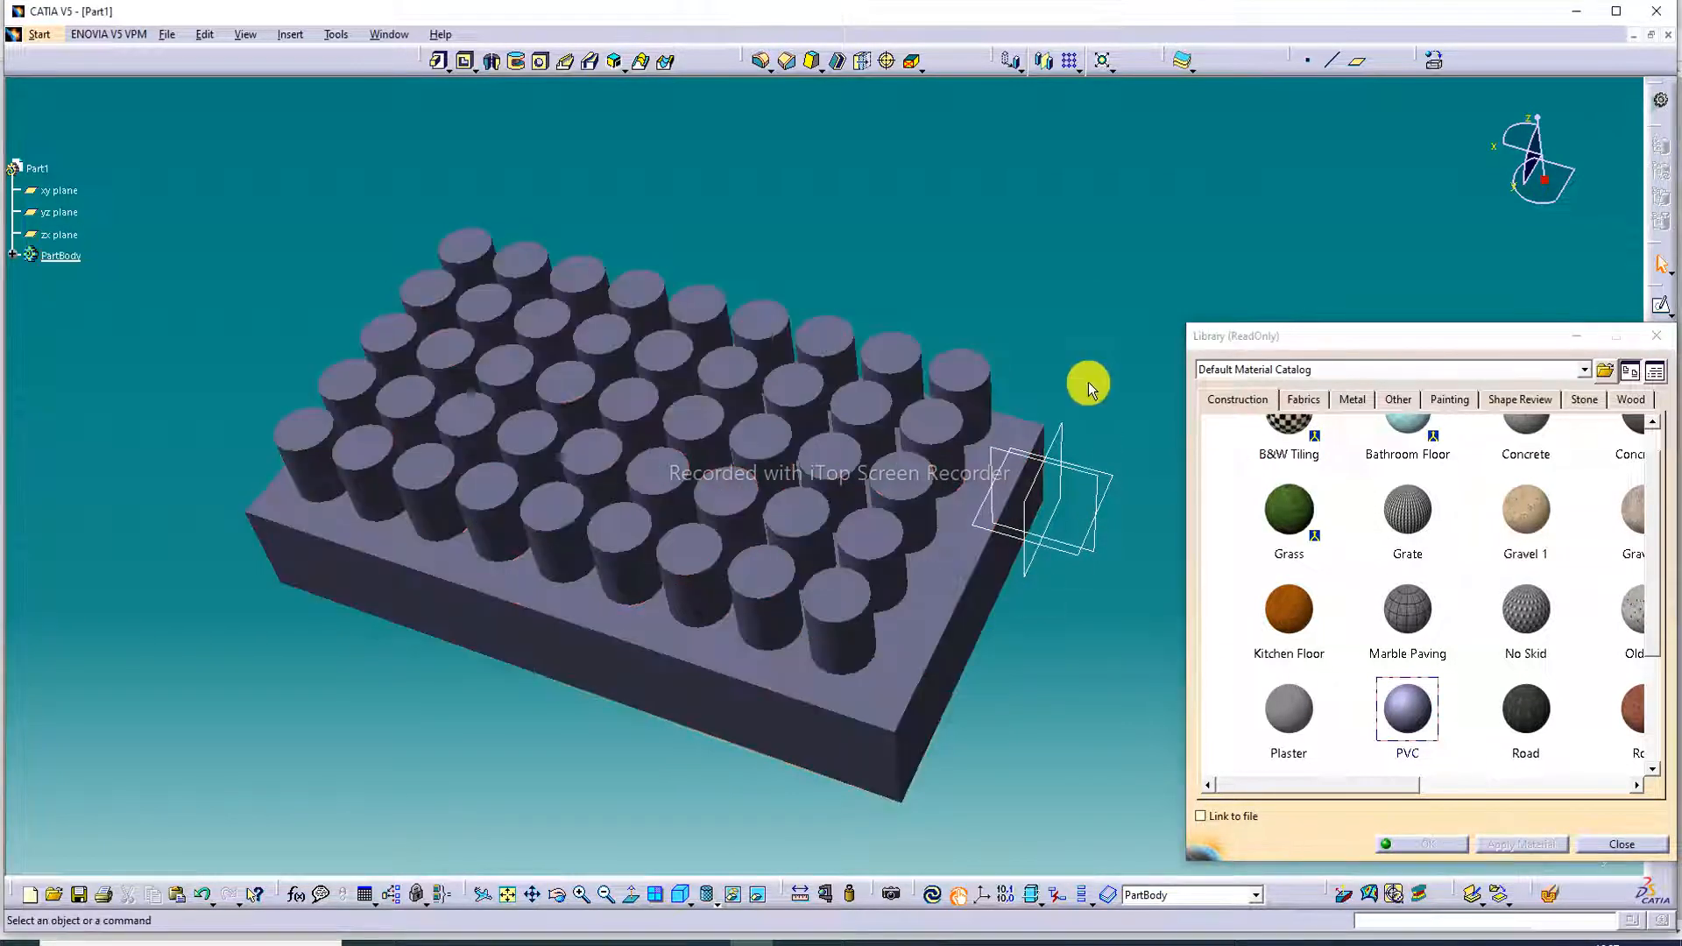
- Apply the Gravel 1 material to the part body again in place of PVC
middle_click_drag(1059, 396, 1037, 301)
left_click(1538, 527)
left_click(958, 526)
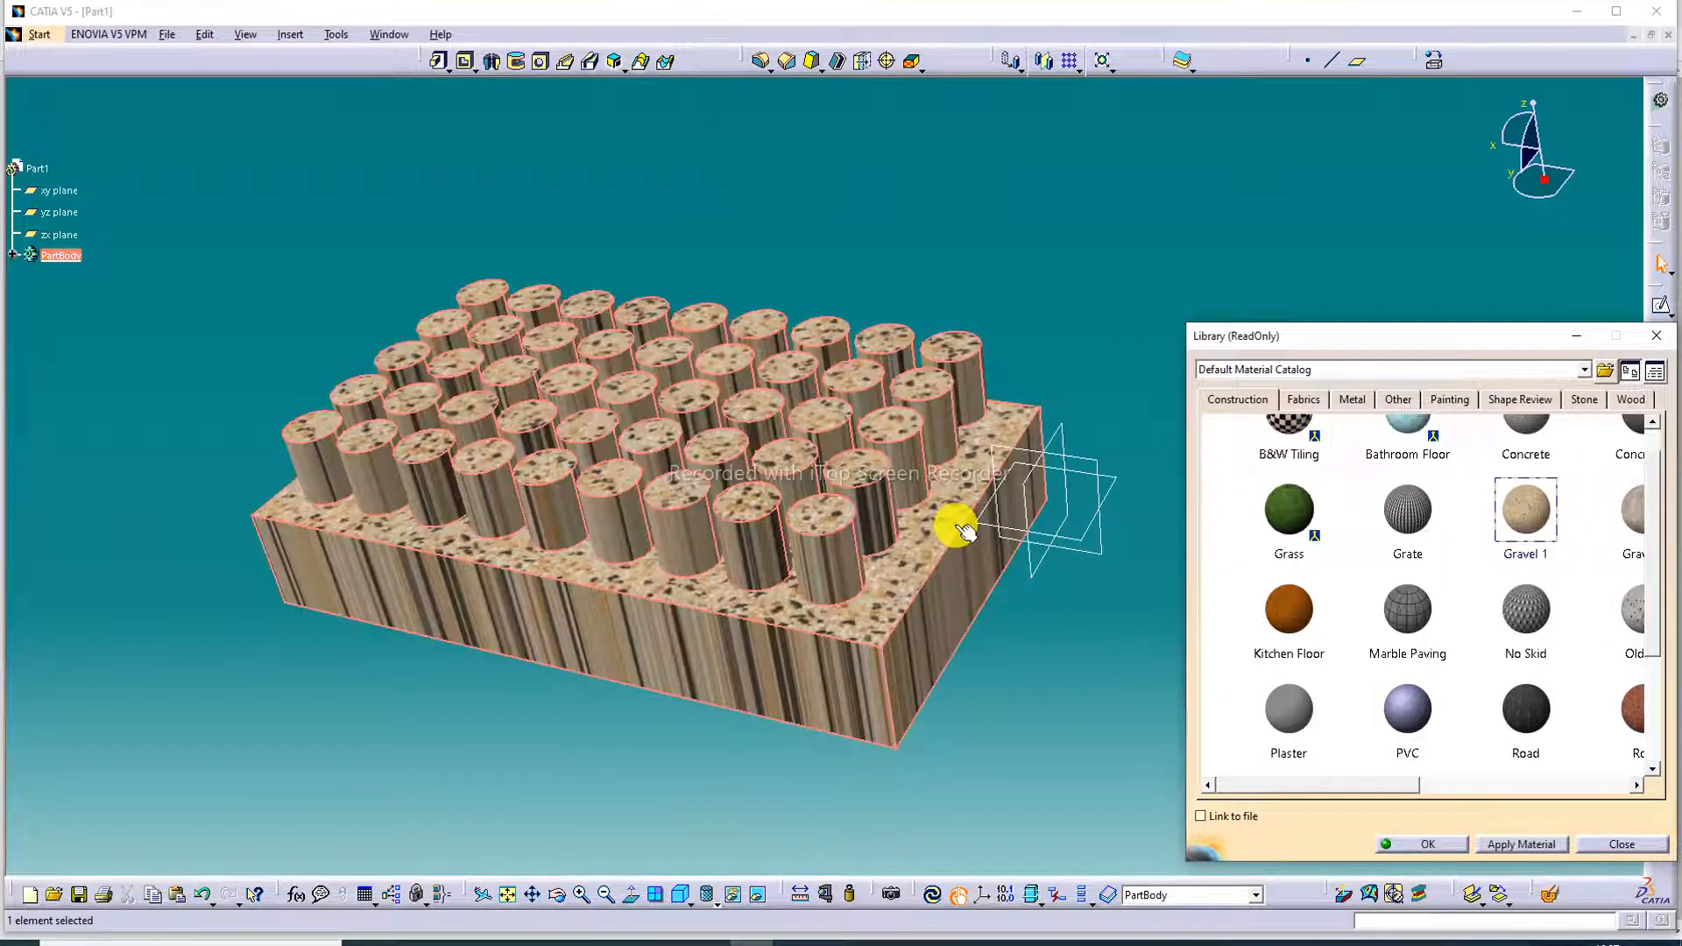
left_click(1084, 191)
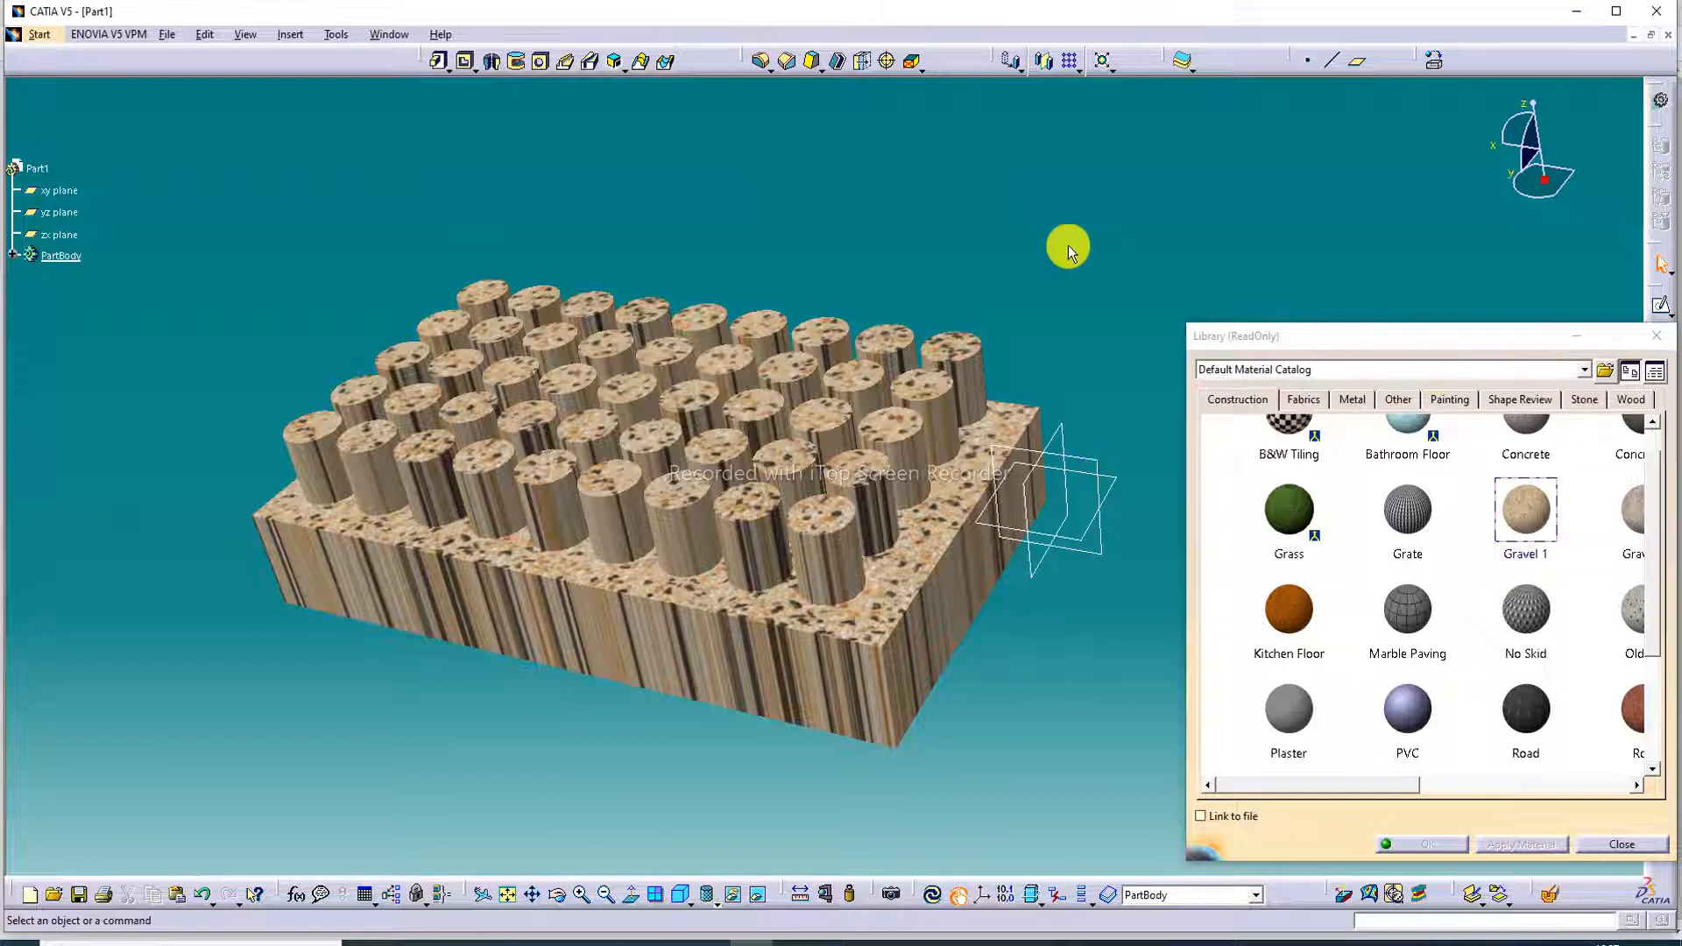
- Examine the gravel texture on the block's underside and sides, and return to the isometric view
scroll(1052, 224, "down", 1)
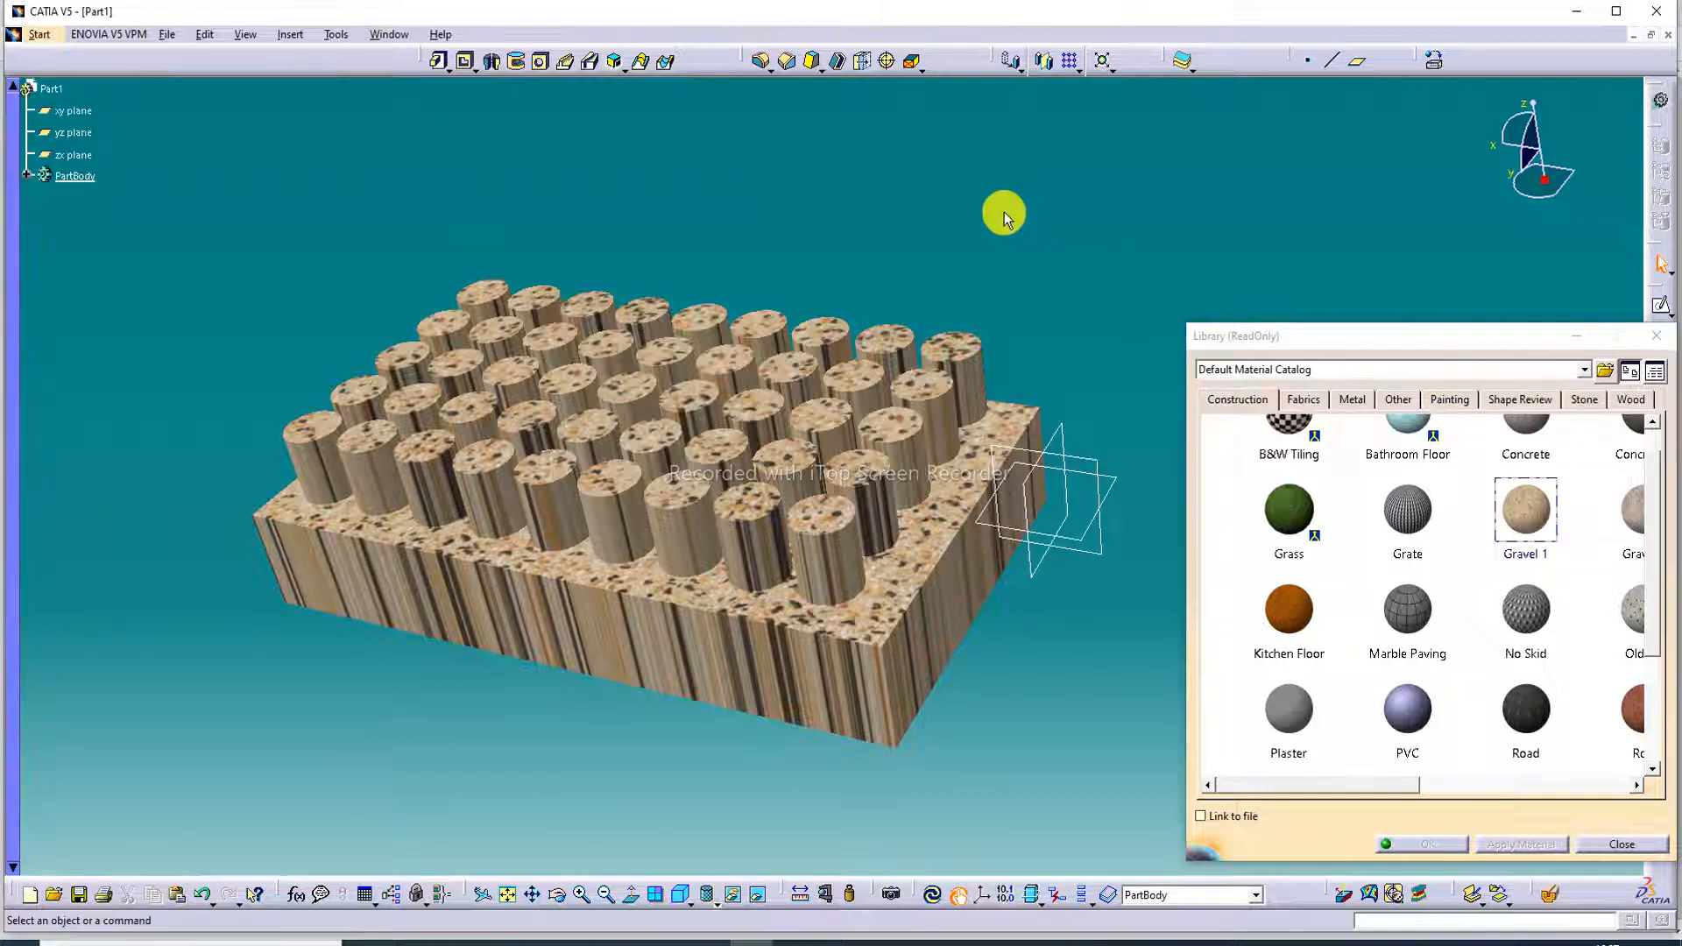
middle_click_drag(1004, 212, 1021, 161)
middle_click_drag(803, 584, 699, 165)
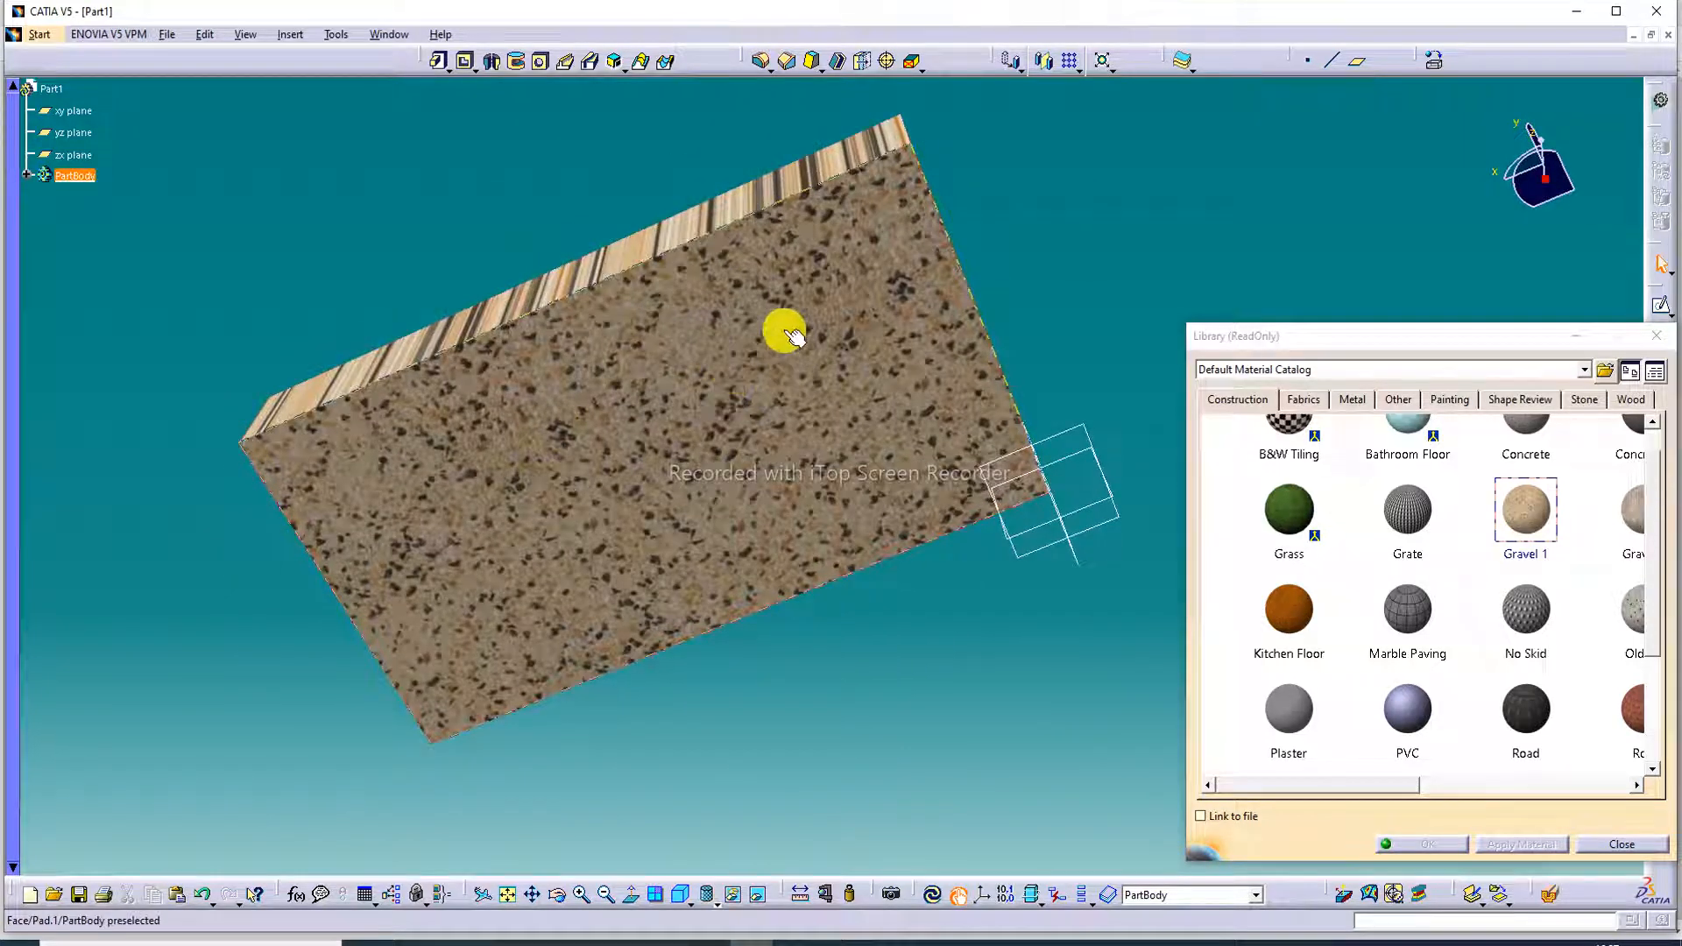
middle_click_drag(1055, 214, 942, 501)
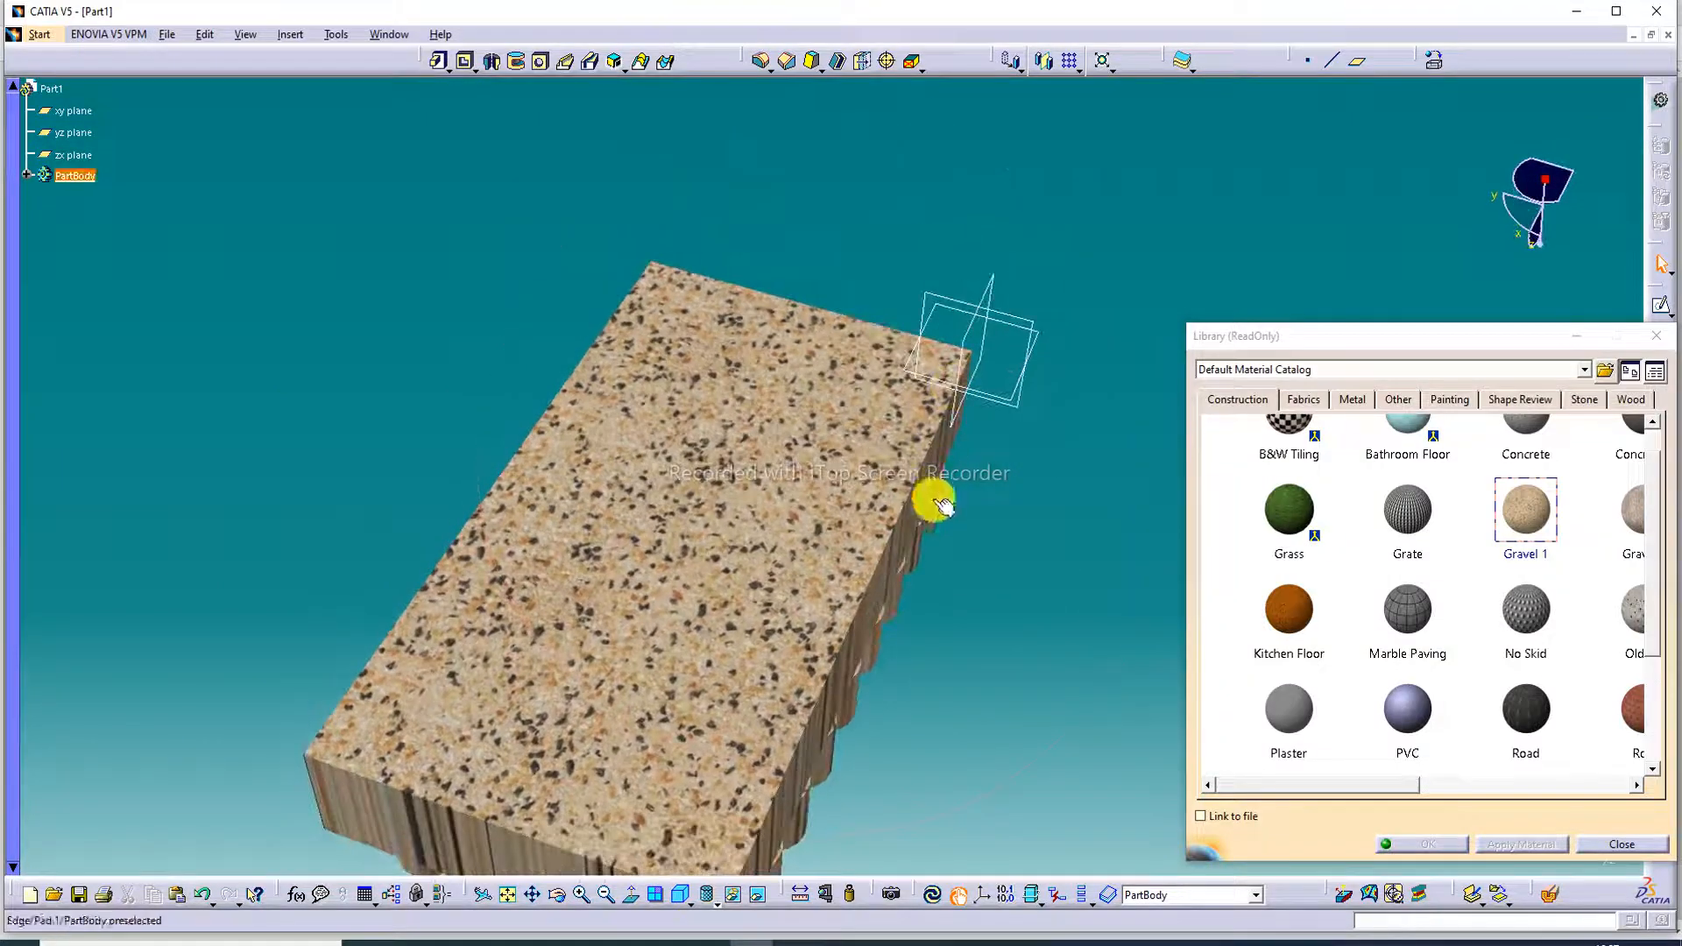
middle_click_drag(989, 586, 789, 201)
middle_click_drag(718, 652, 883, 470)
middle_click_drag(916, 278, 523, 478)
left_click(684, 899)
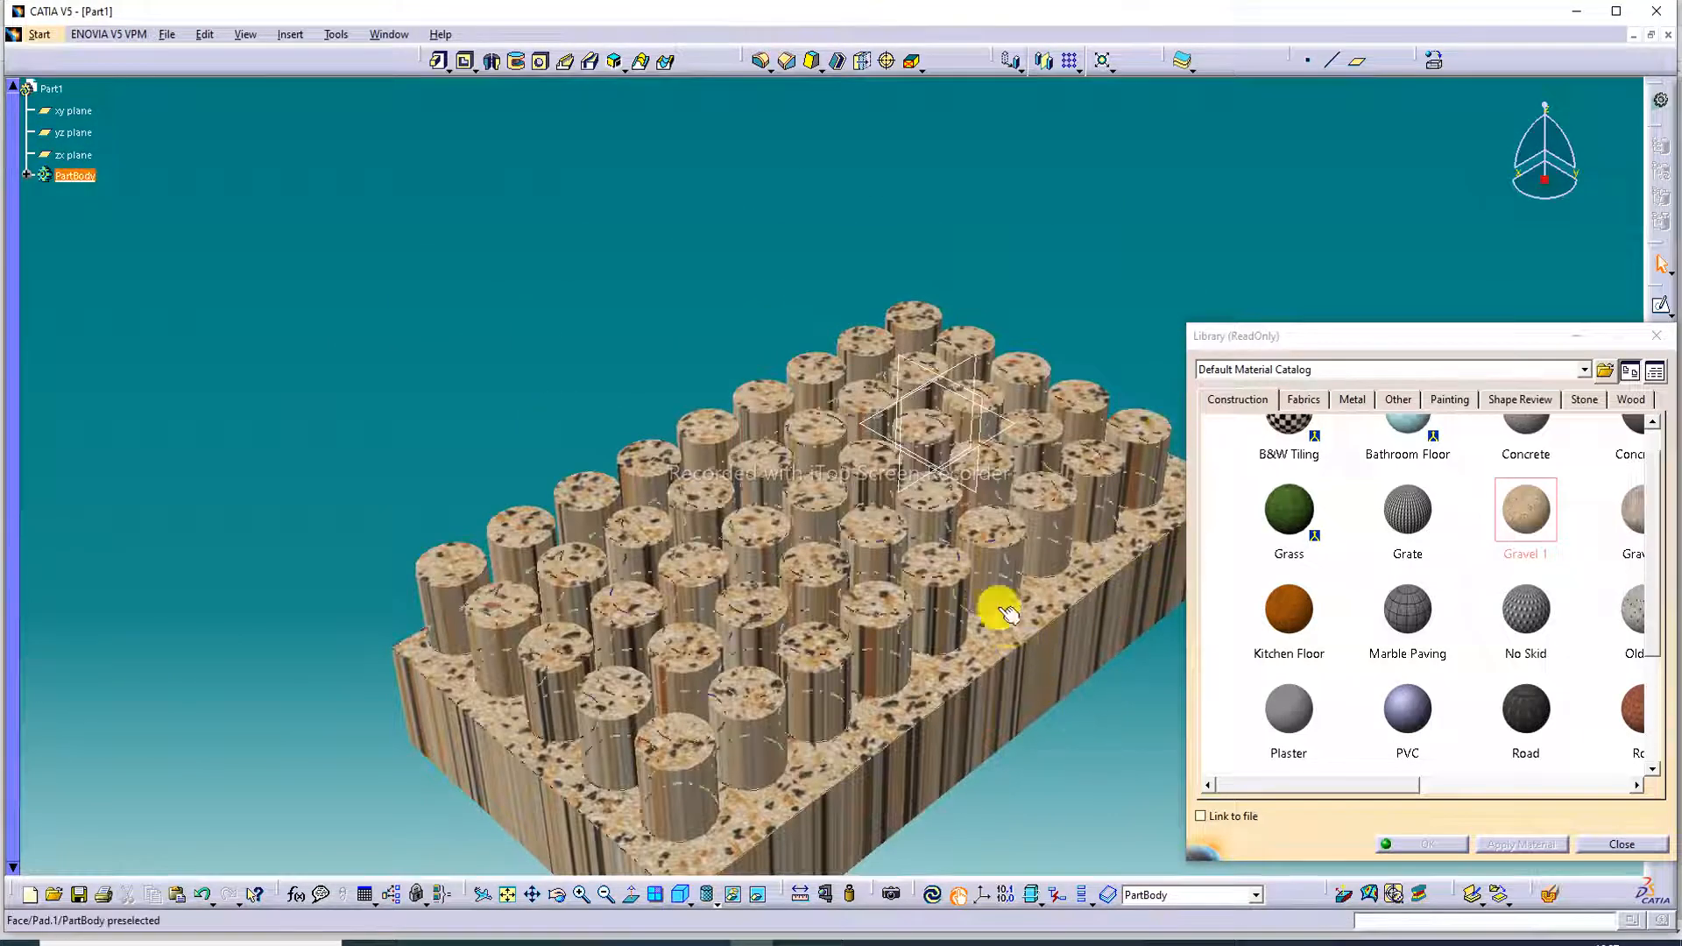
- Examine the textured block and its cylinder grid from a low side angle, both close up and fitted to the window
middle_click_drag(970, 522, 760, 355)
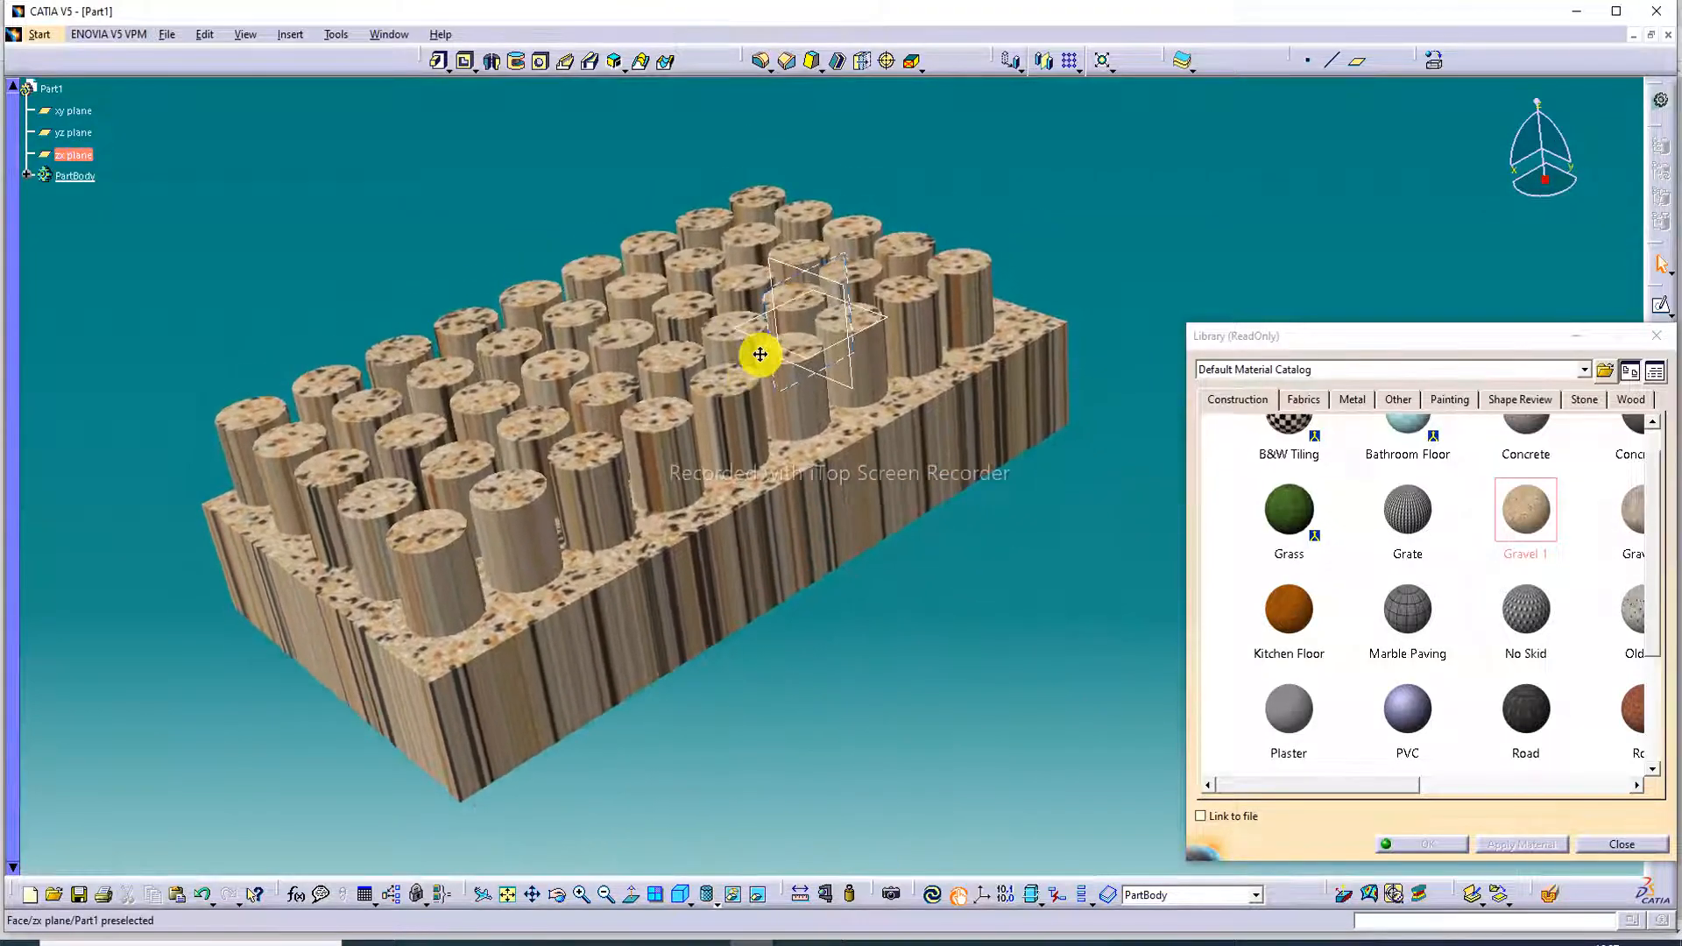
left_click(509, 895)
middle_click_drag(879, 427, 751, 368)
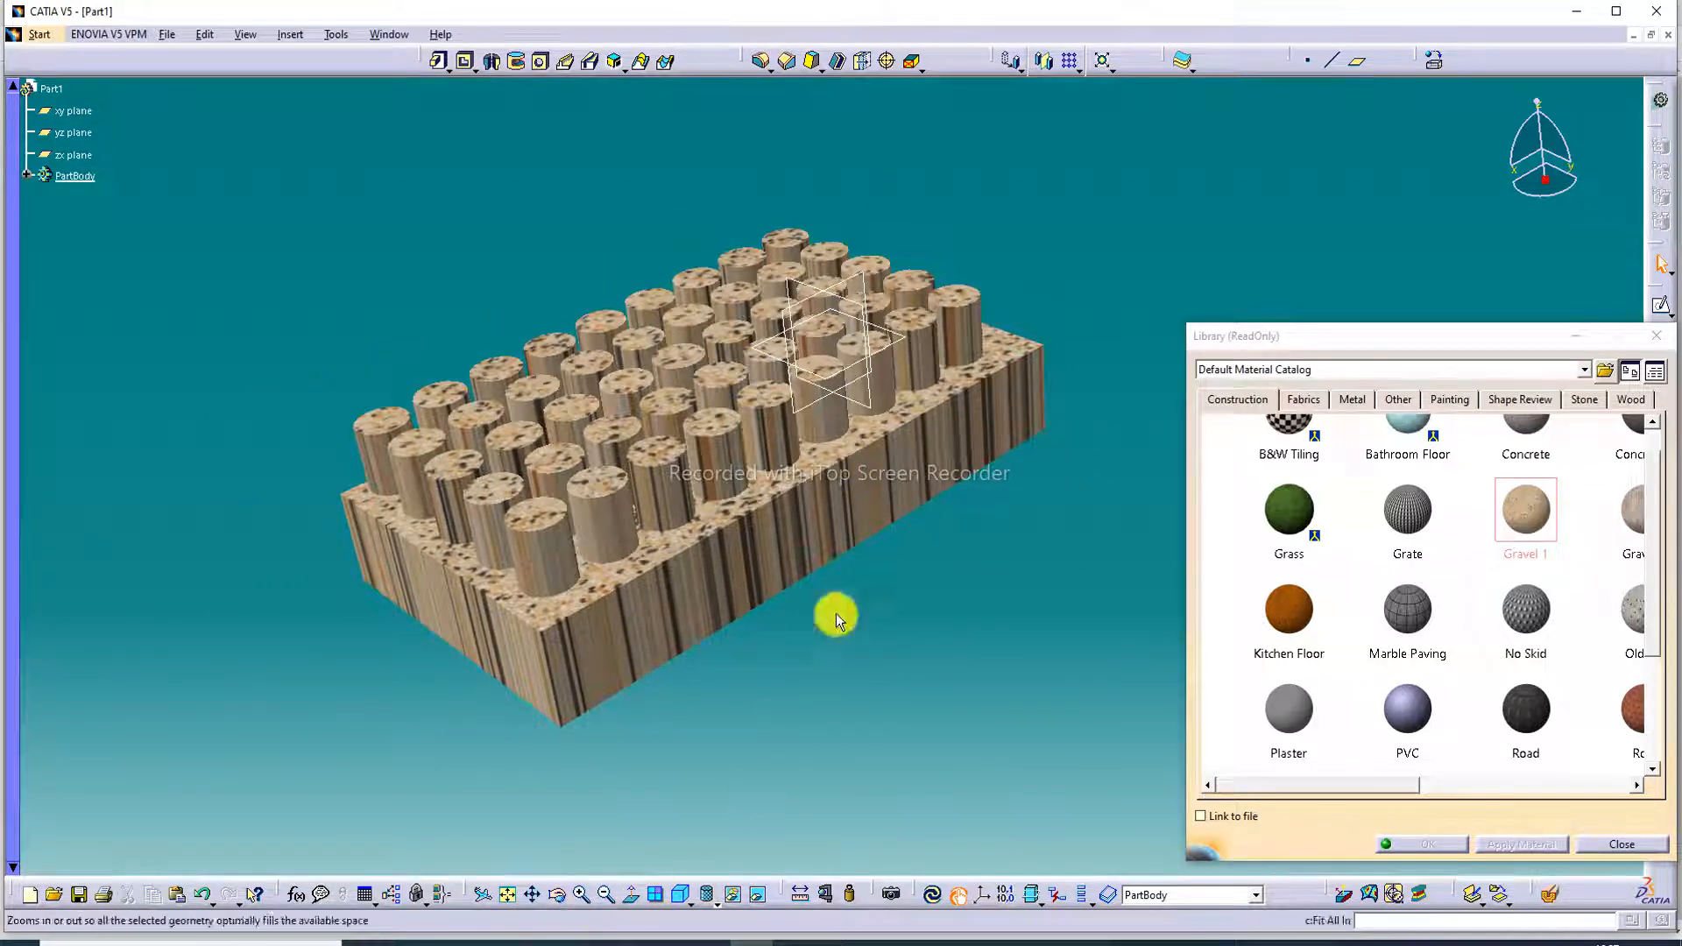
left_click(584, 895)
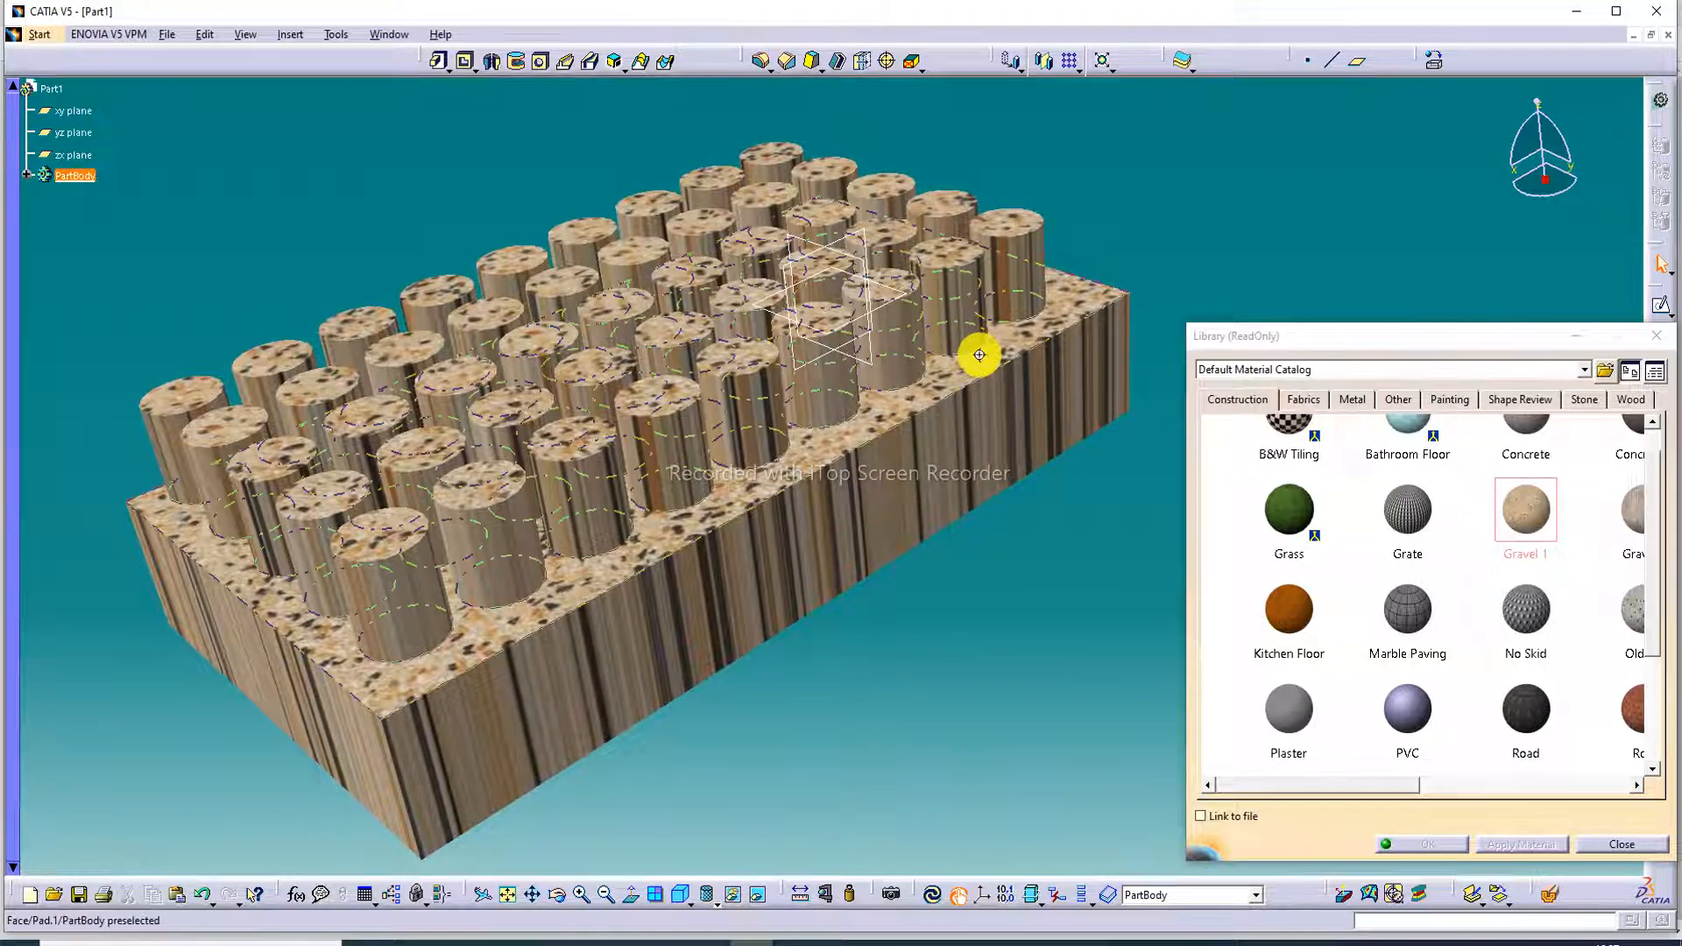
middle_click_drag(980, 355, 970, 282)
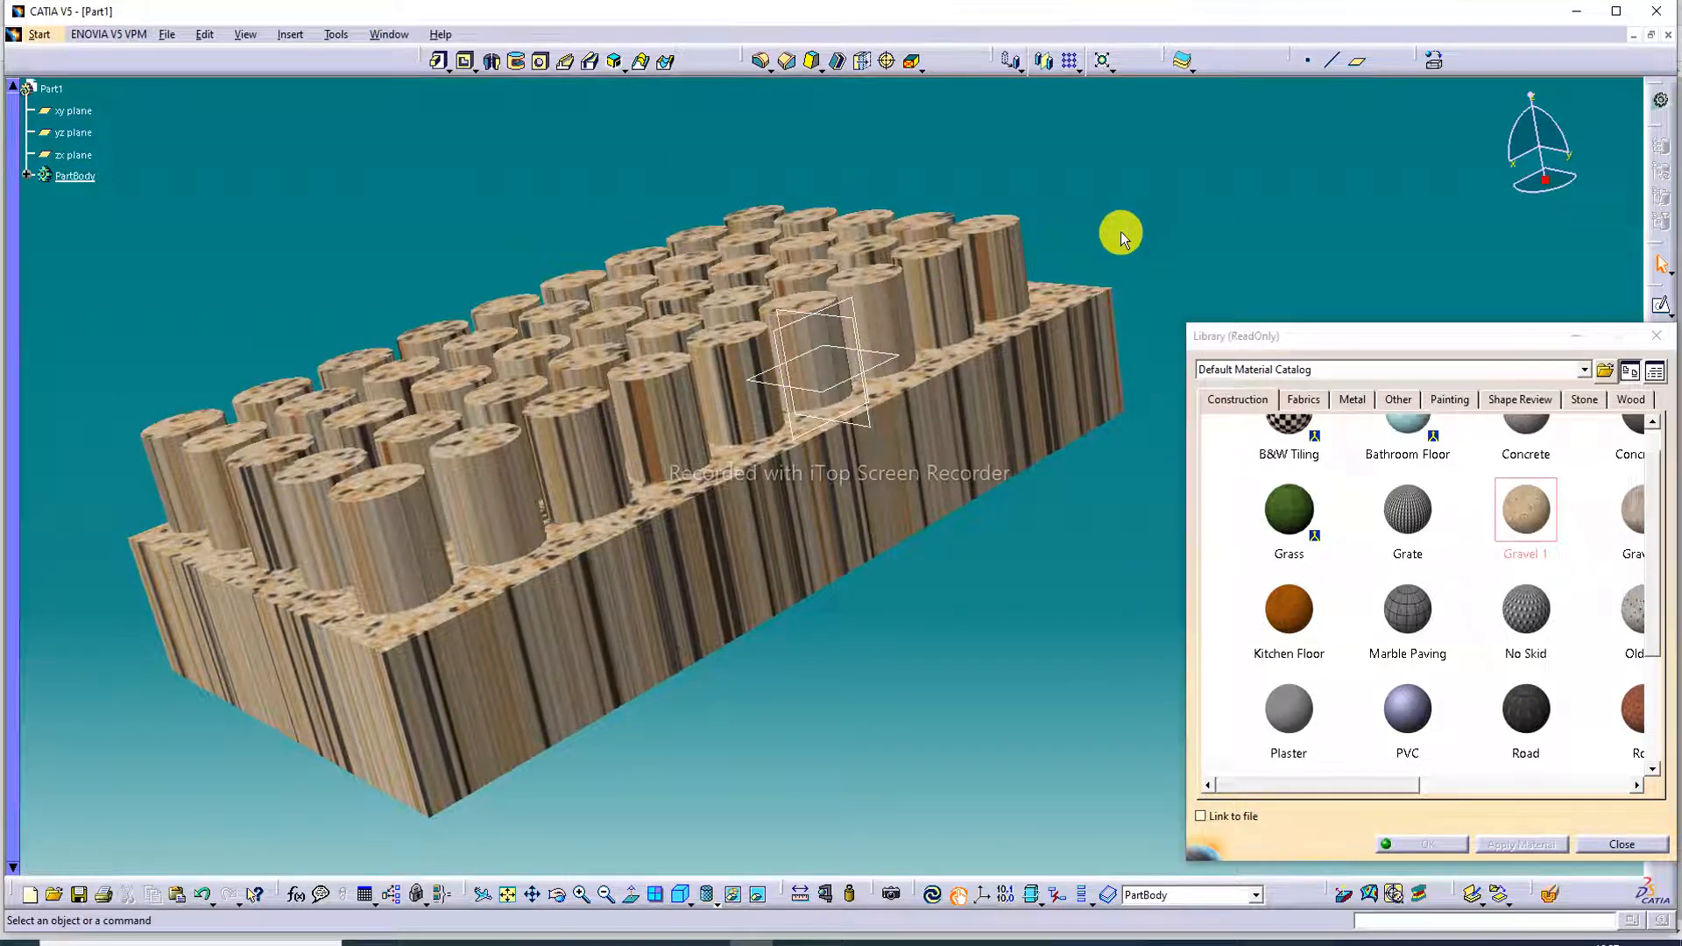
middle_click_drag(886, 356, 945, 393)
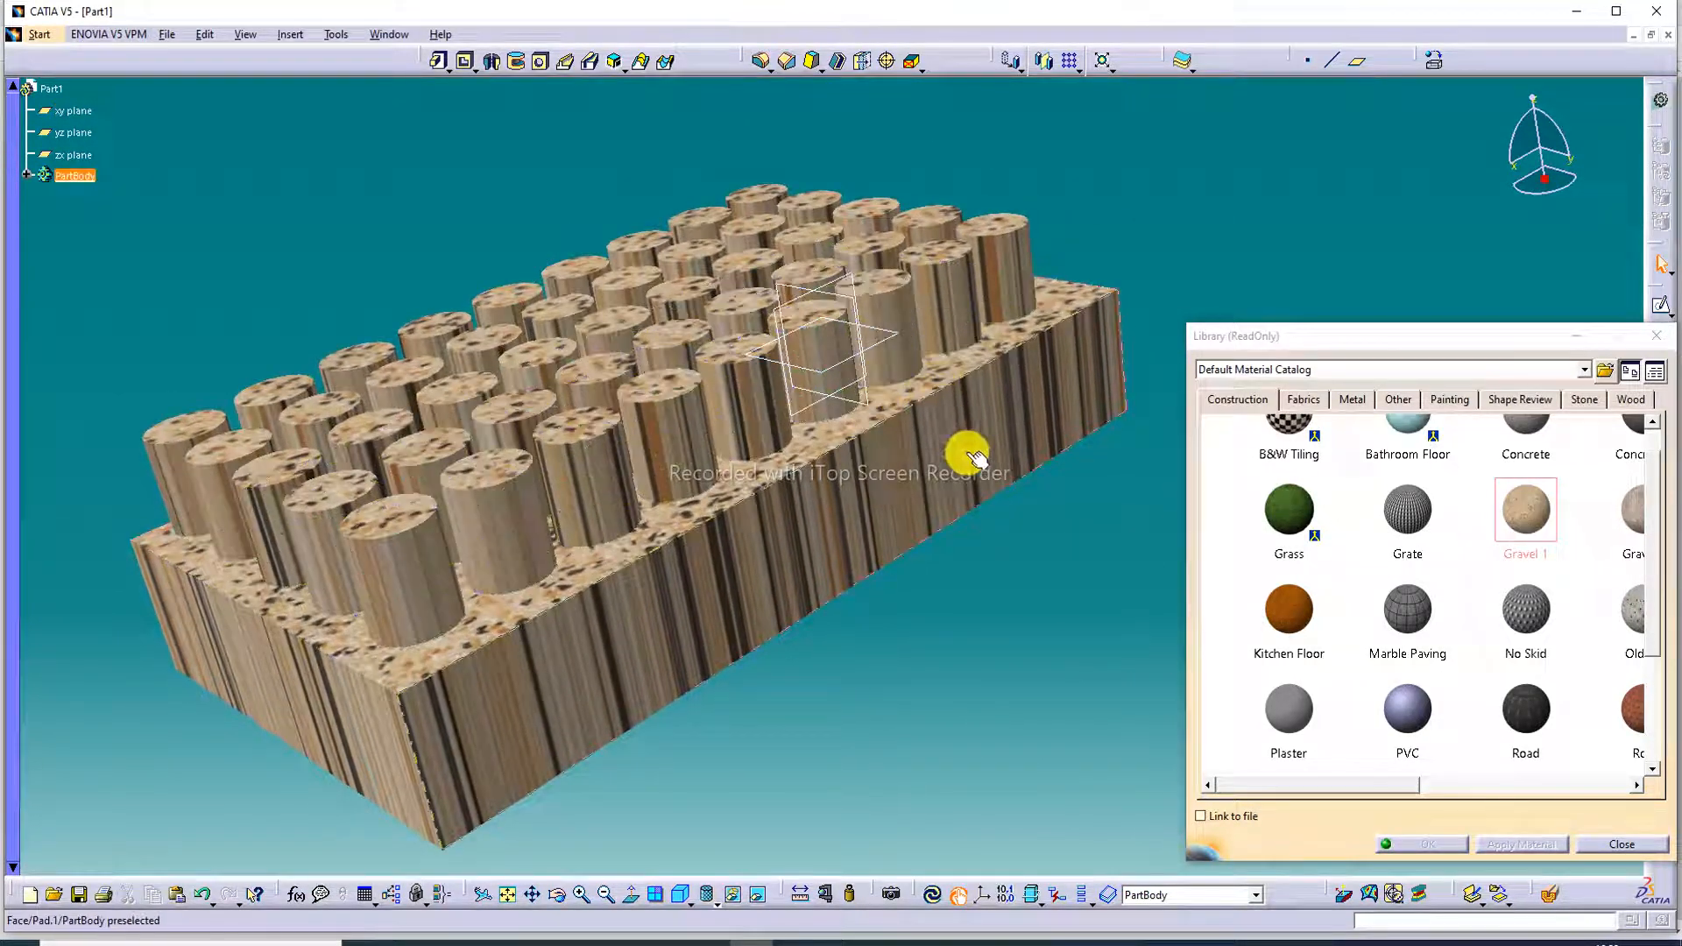
left_click(521, 904)
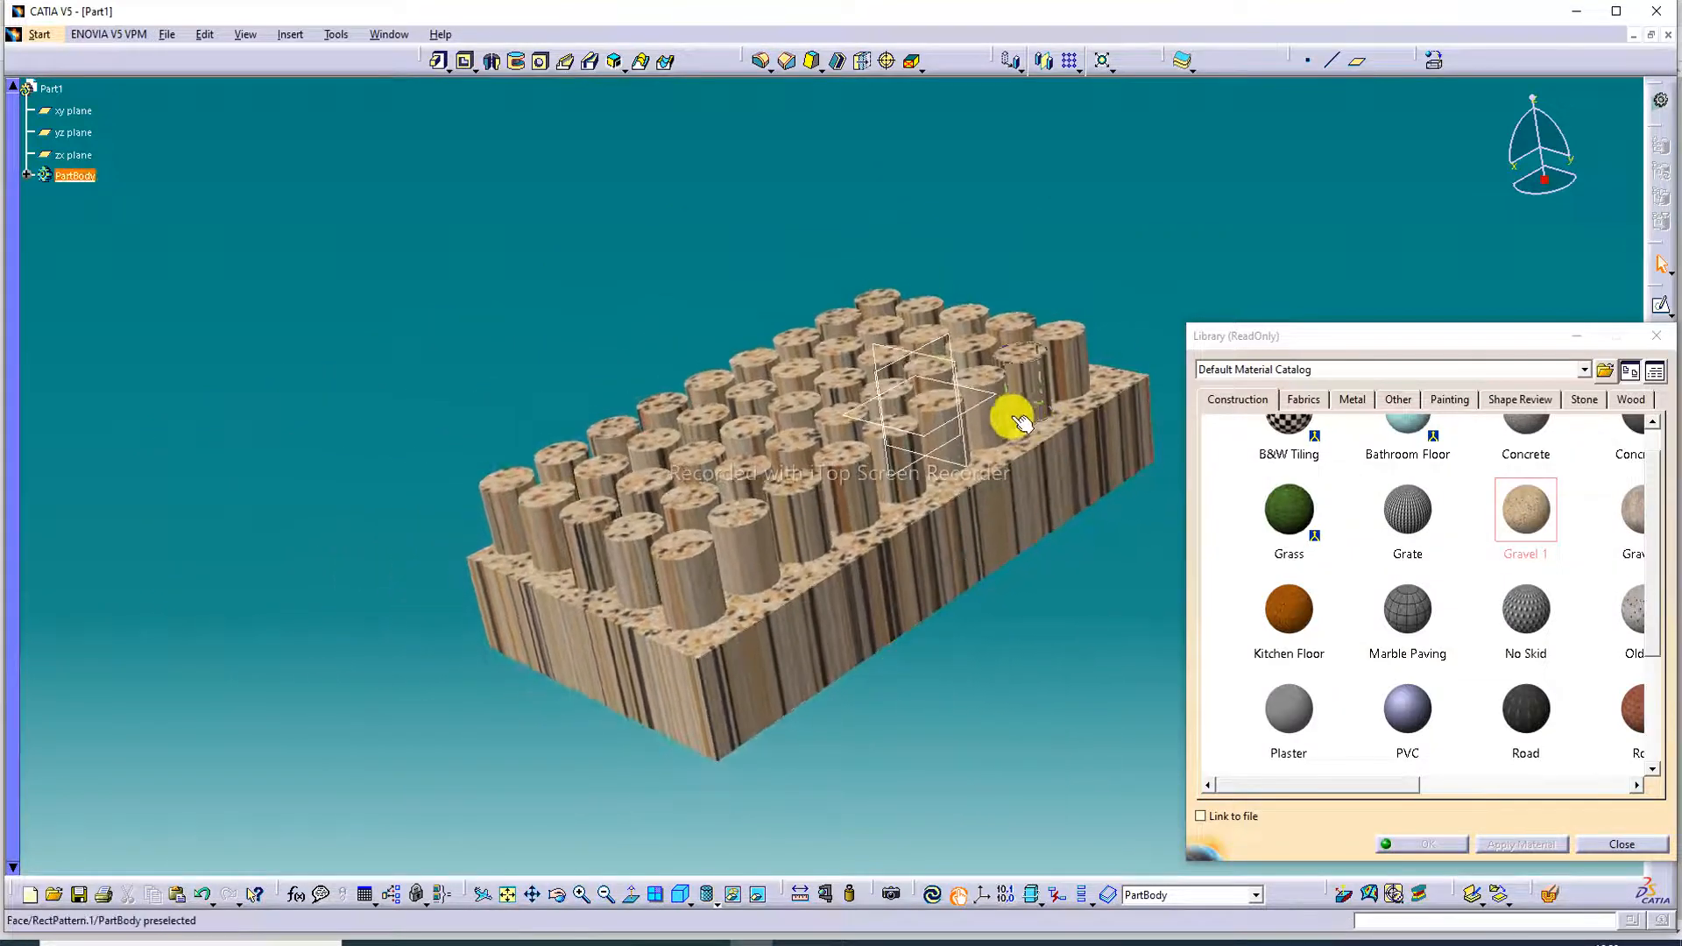
middle_click_drag(883, 413, 666, 349)
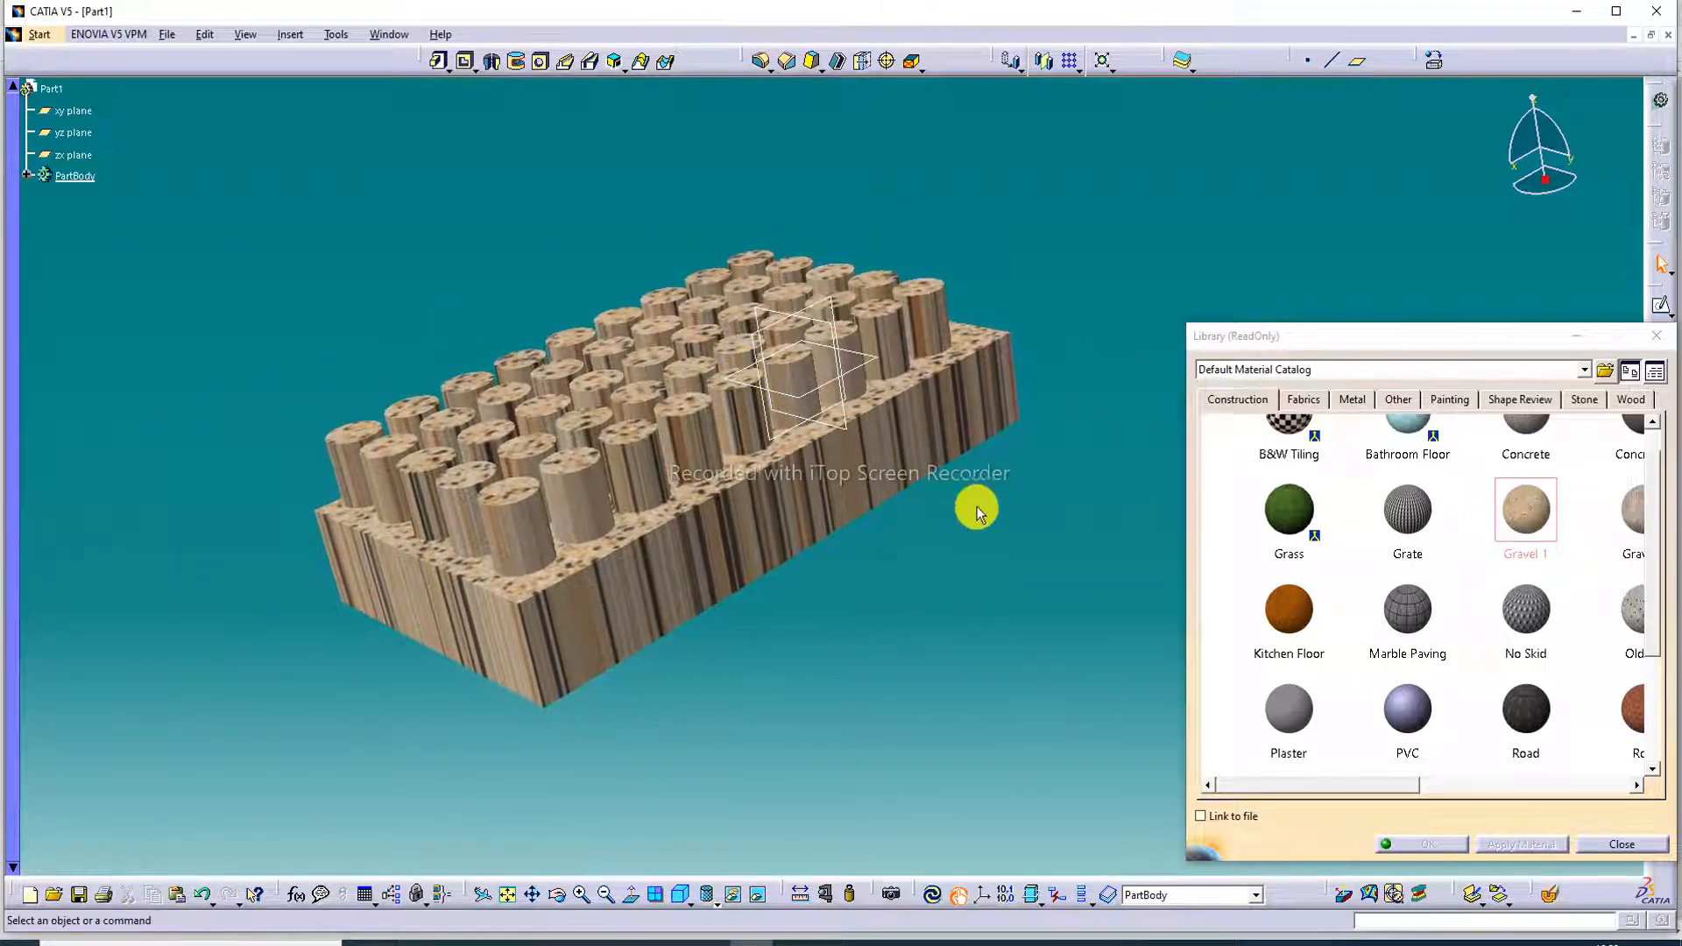
left_click(584, 896)
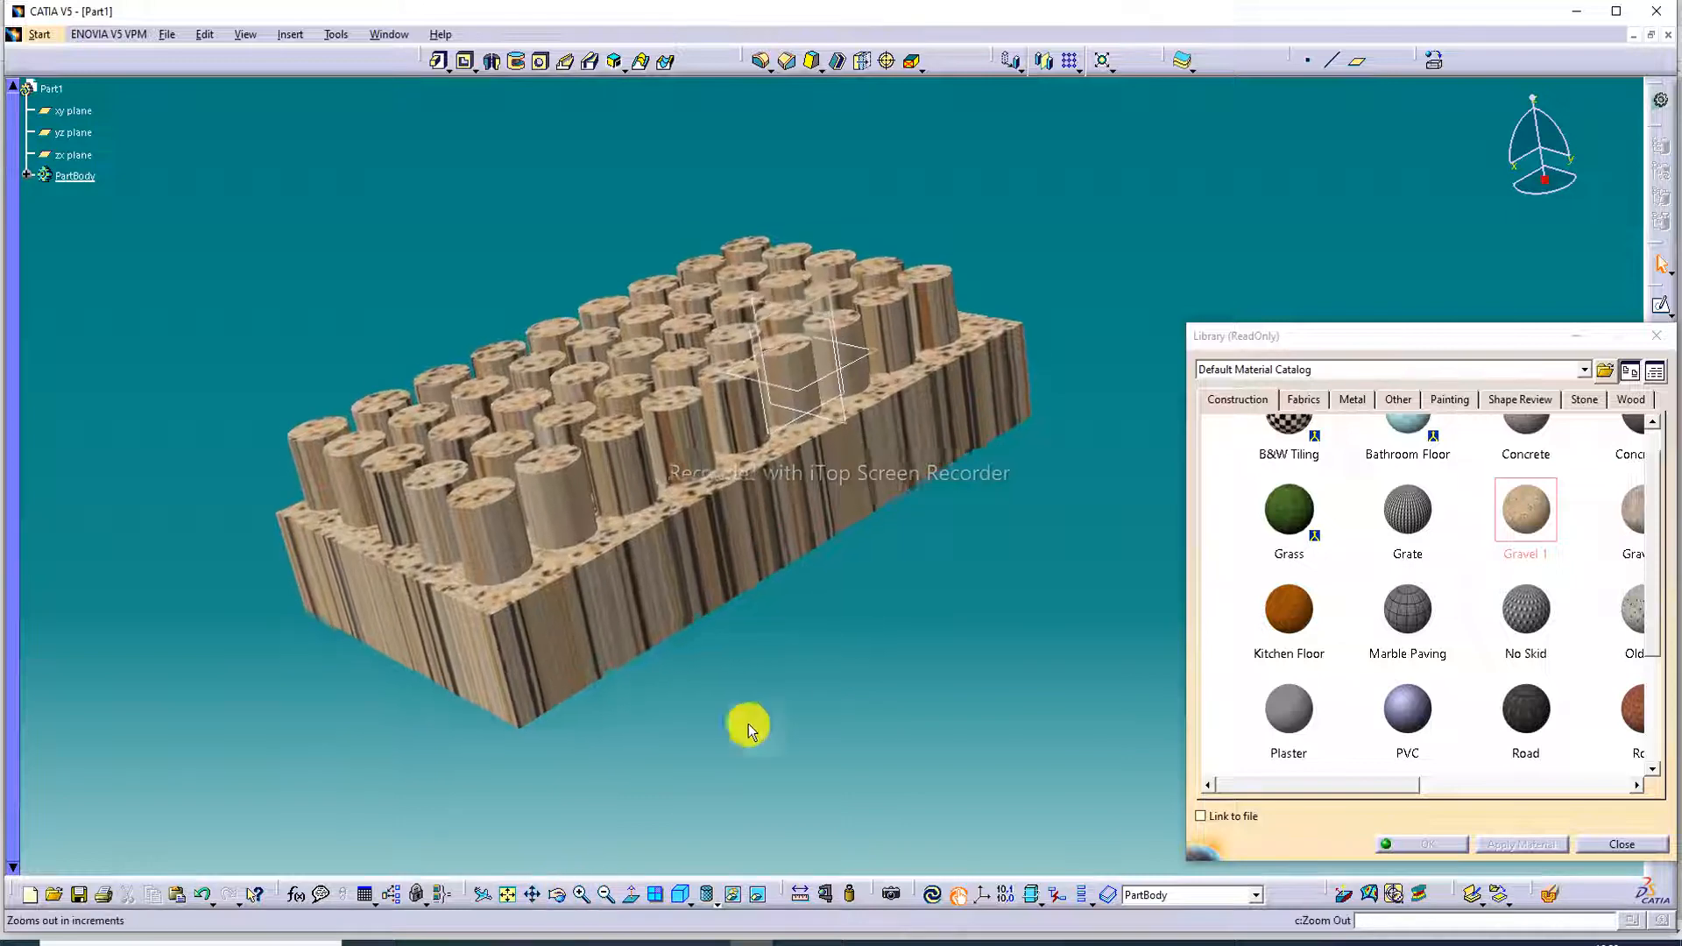
middle_click_drag(715, 313, 680, 301)
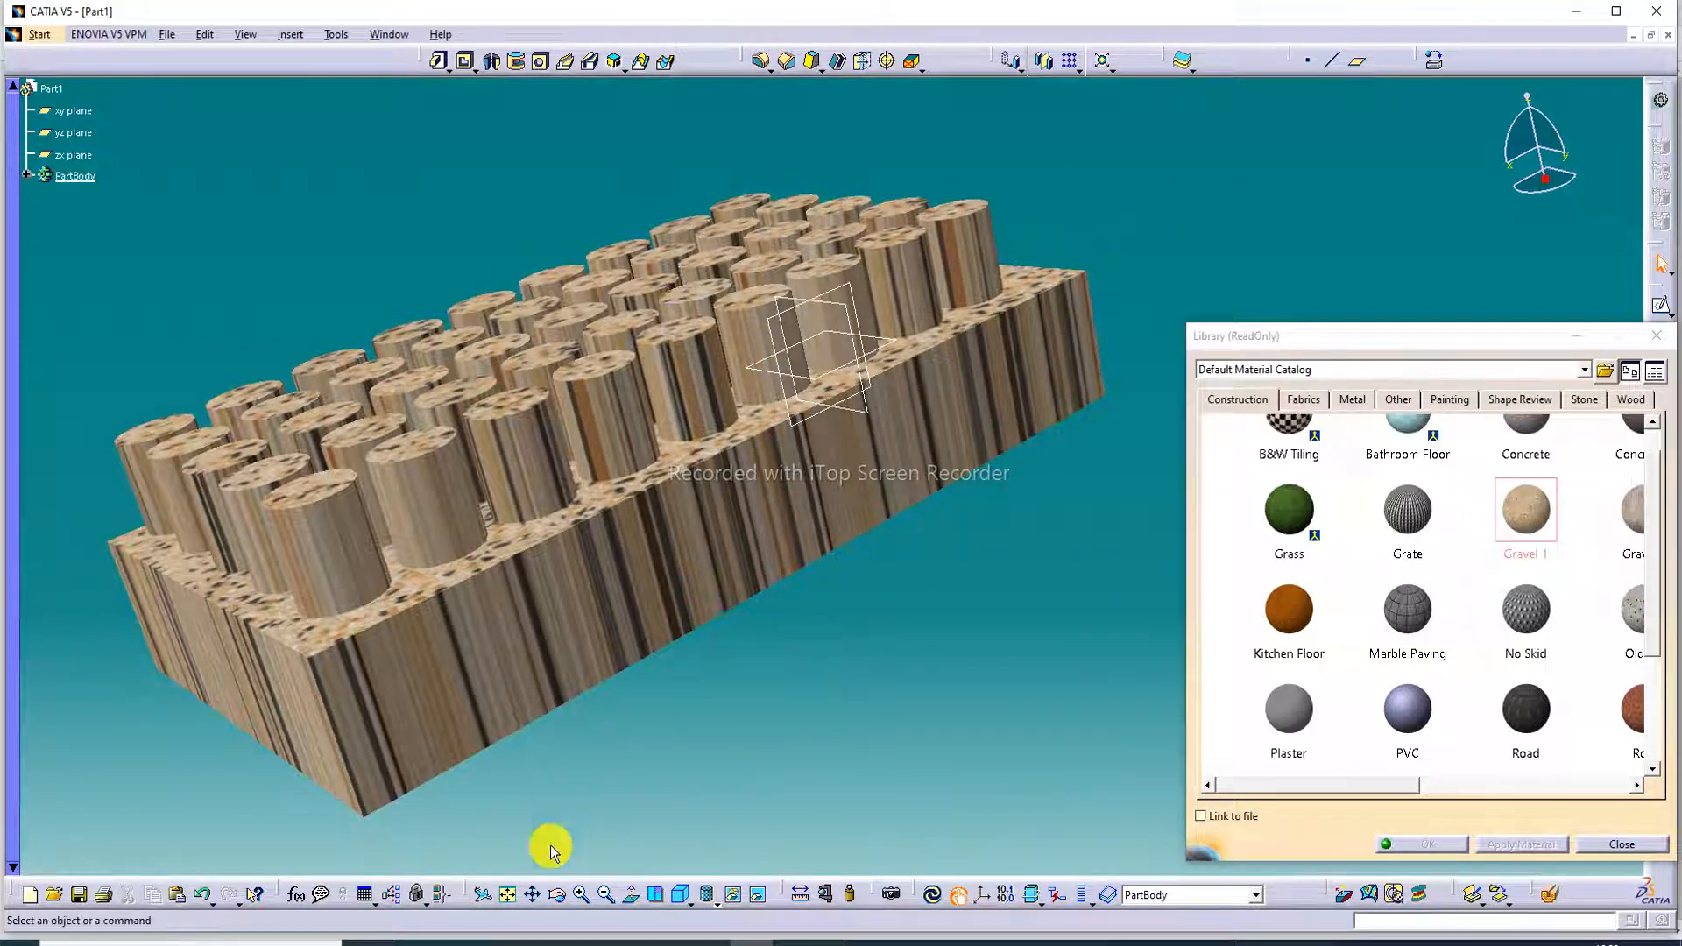
left_click(507, 895)
middle_click_drag(871, 395, 718, 355)
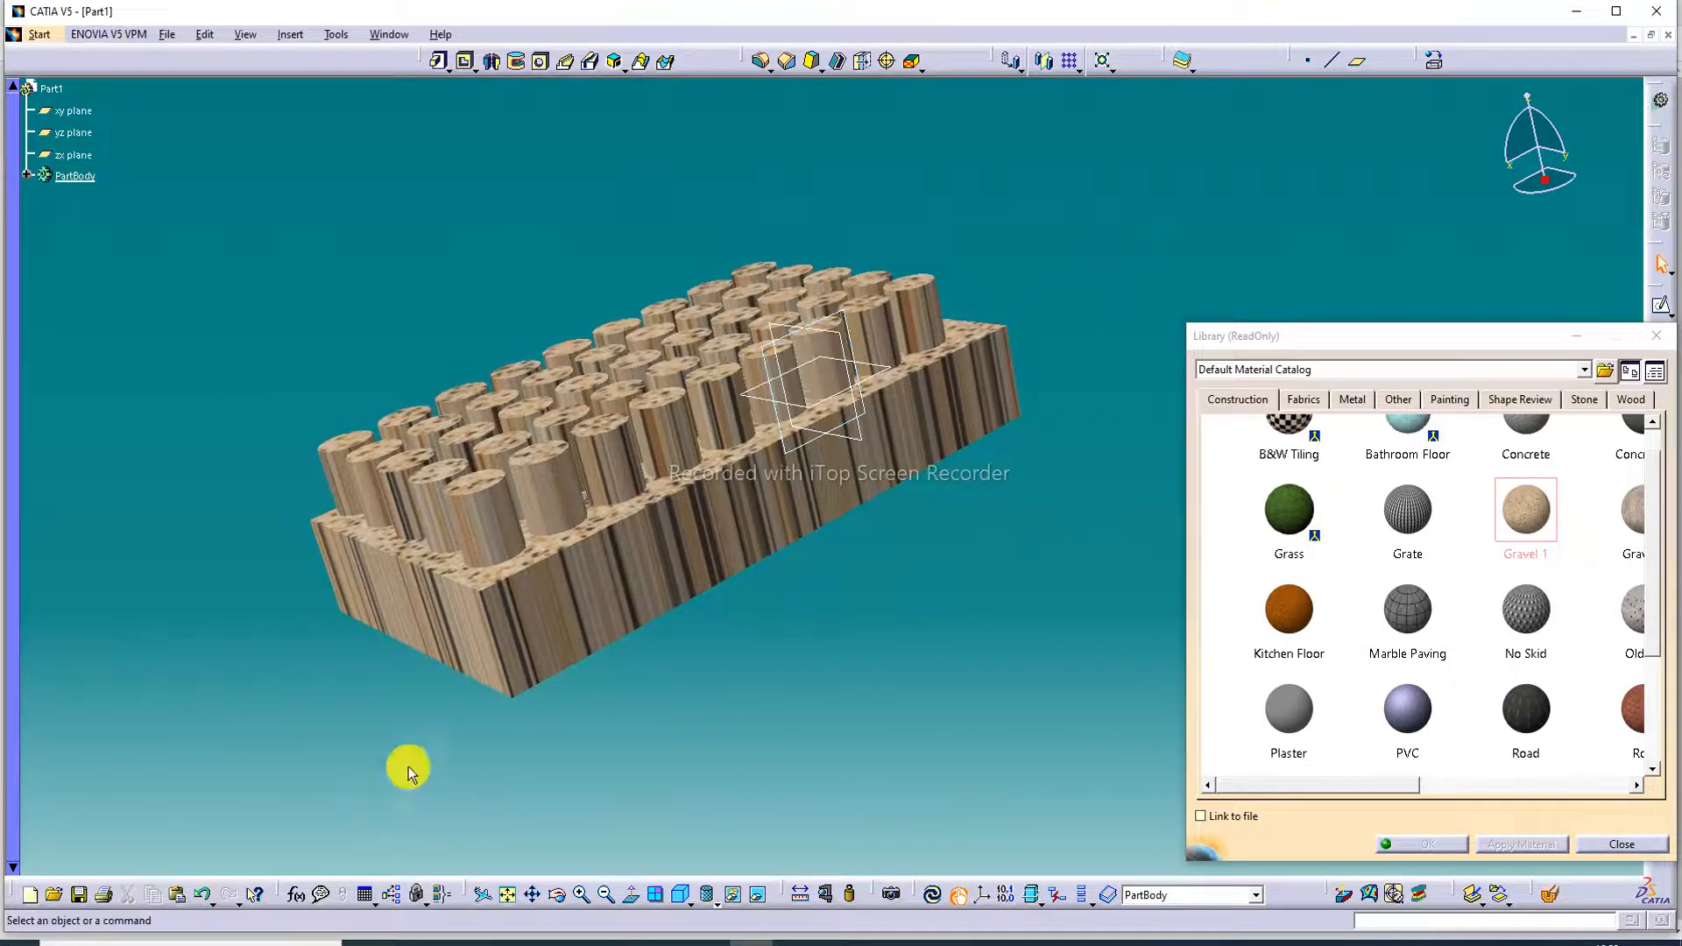